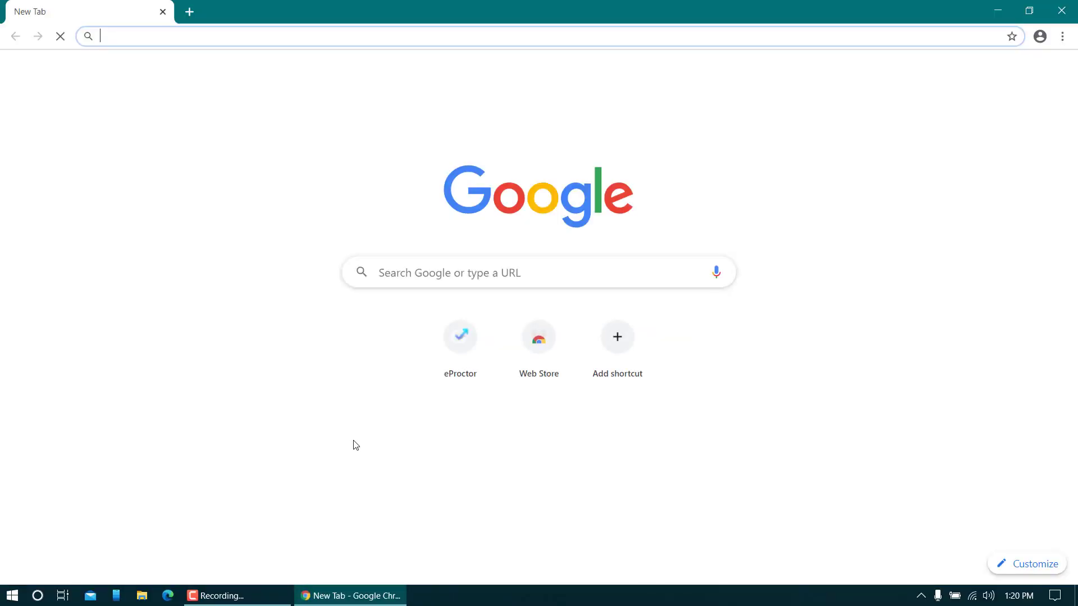
click(262, 36)
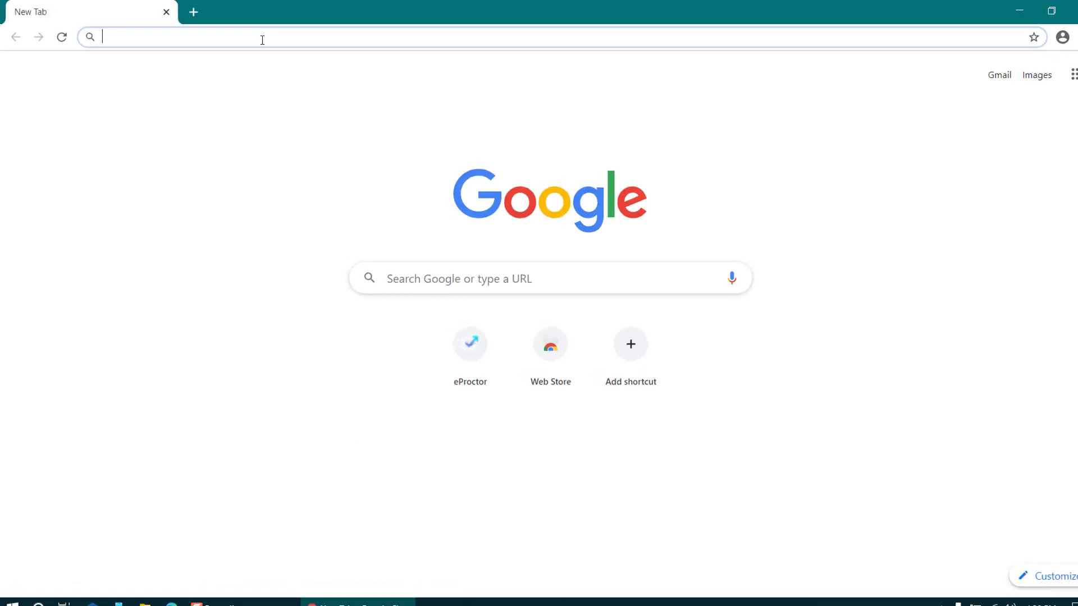
text(https://eproctor.myperfectice.com/)
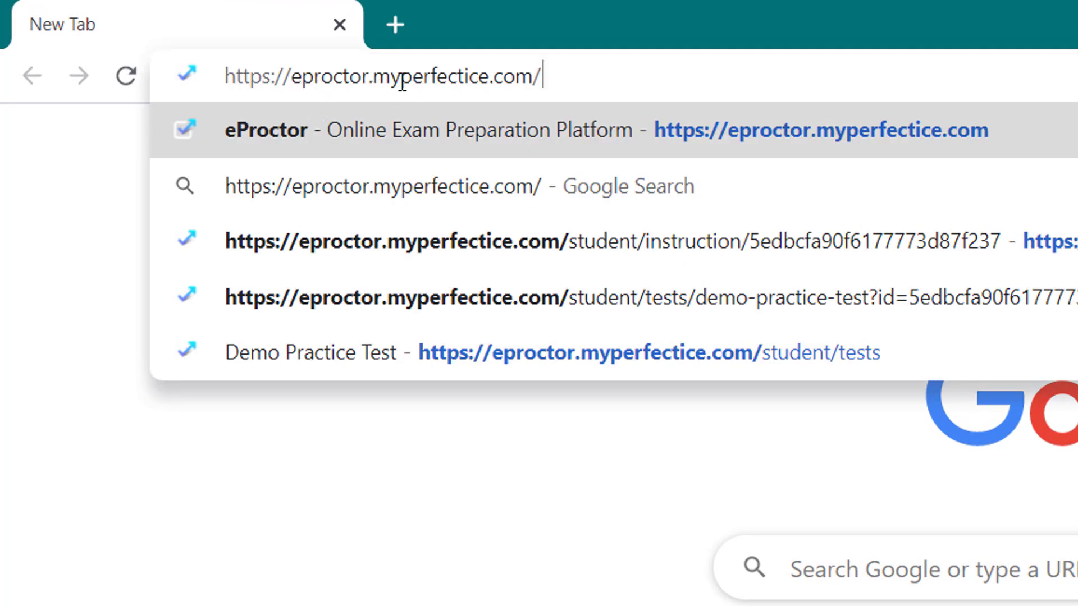
key(Return)
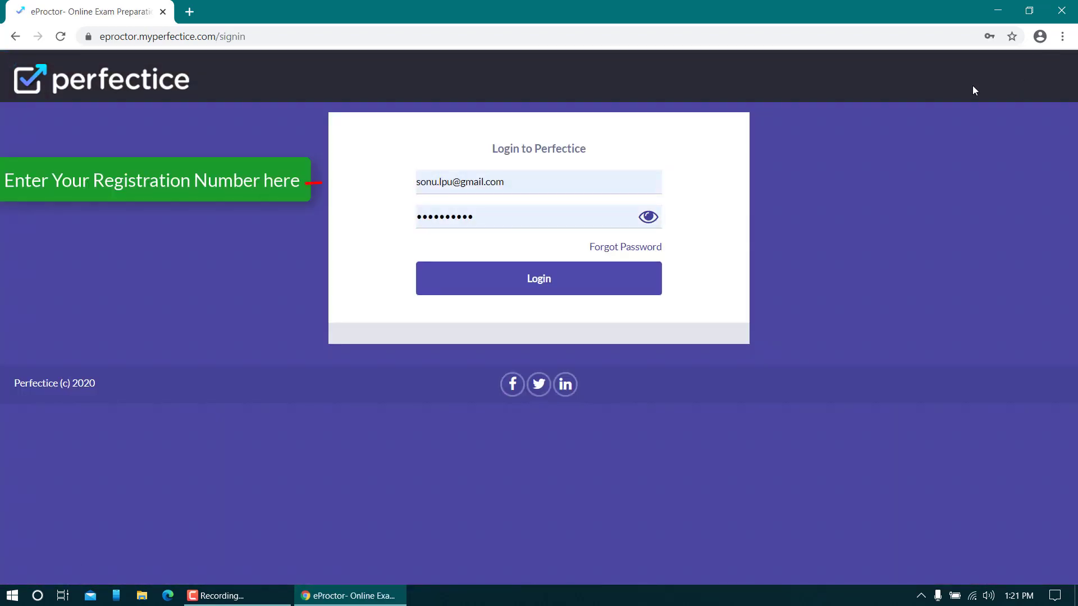
click(530, 180)
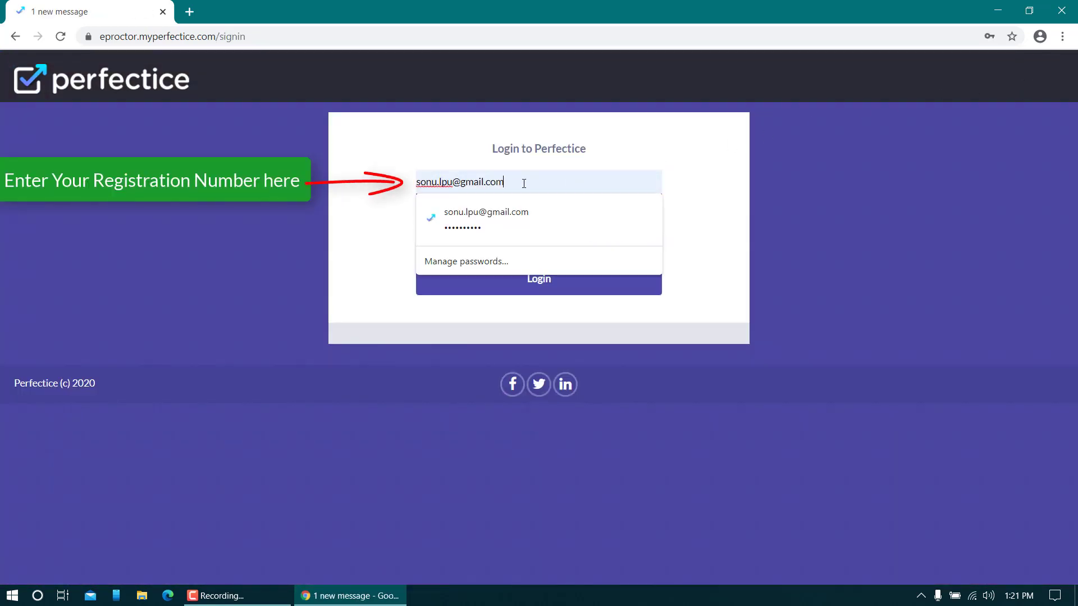
click(738, 165)
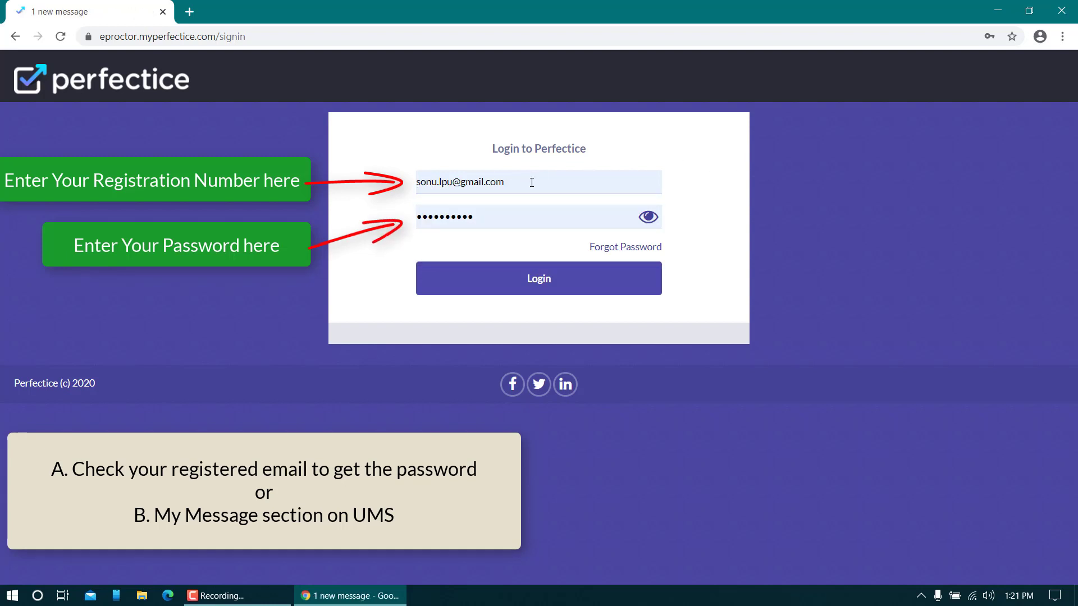
drag(532, 181, 414, 184)
click(464, 207)
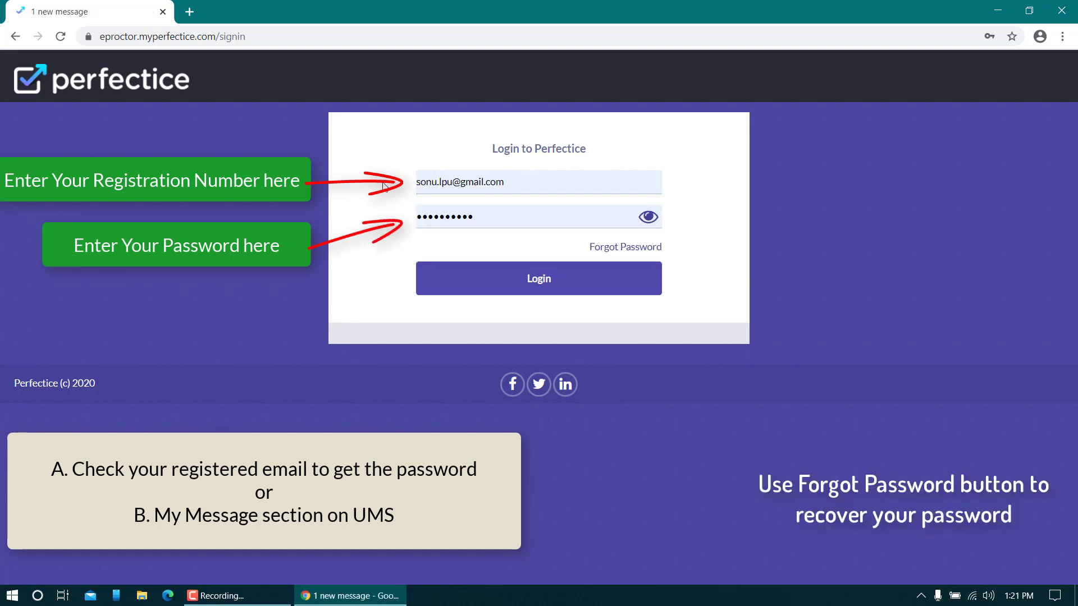
drag(511, 221, 417, 217)
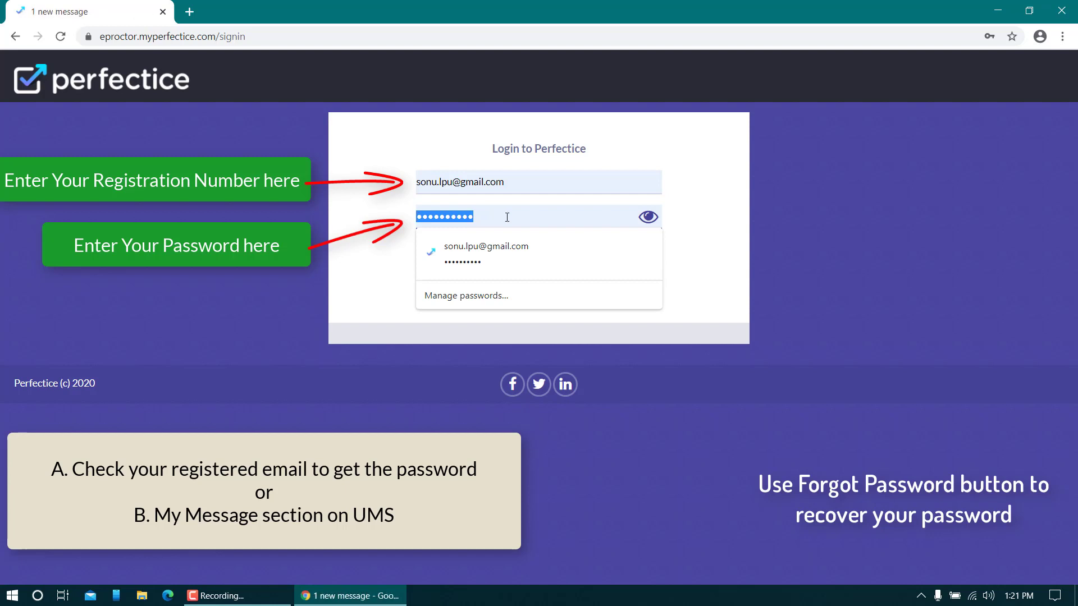
click(522, 189)
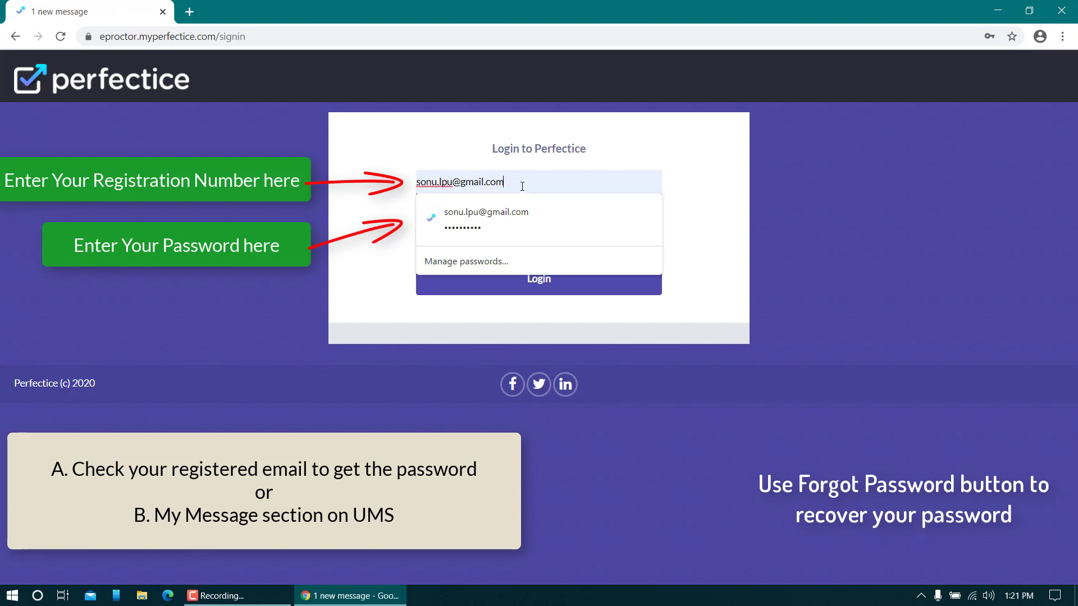
click(702, 197)
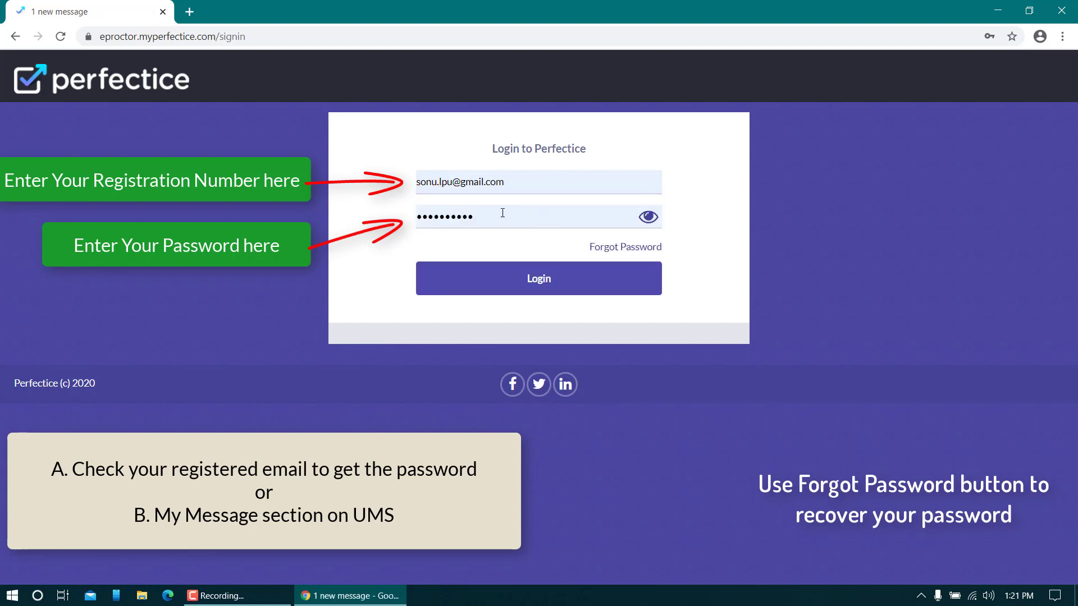
drag(668, 181, 418, 179)
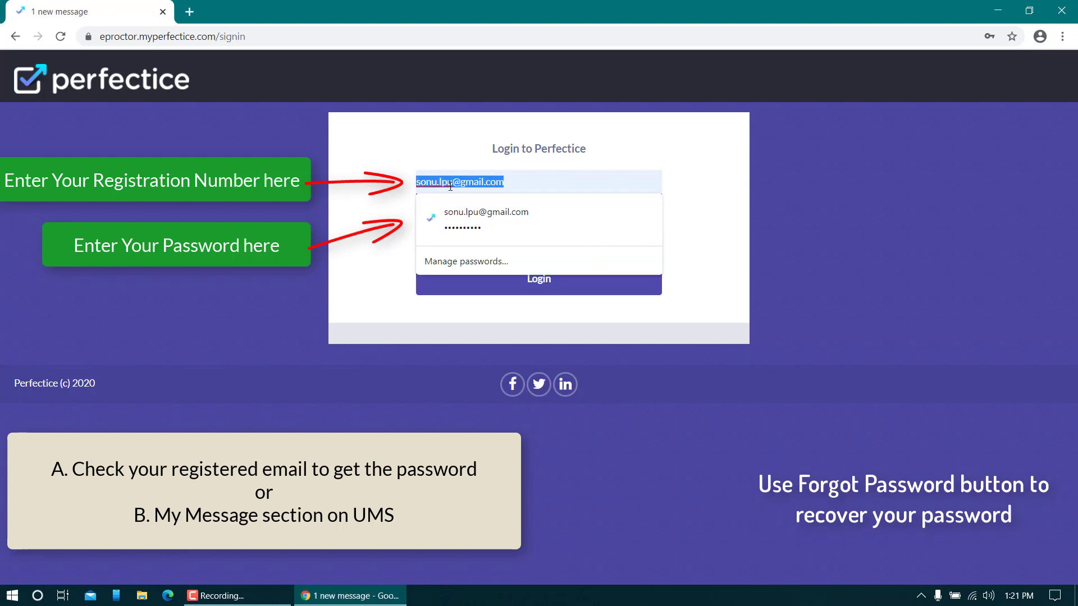
click(691, 221)
click(532, 216)
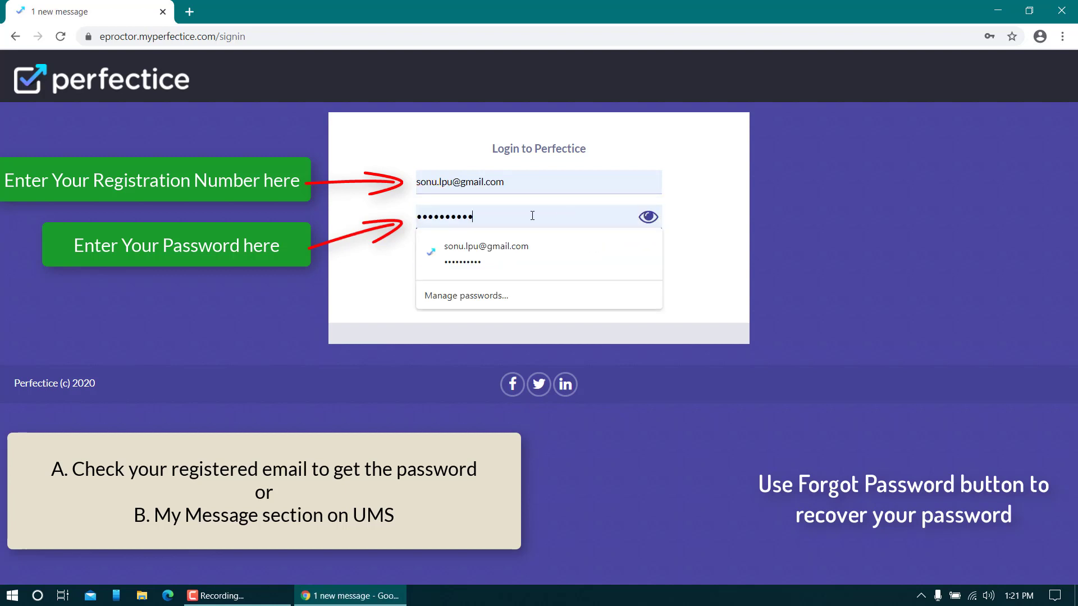
drag(532, 216, 408, 219)
click(724, 286)
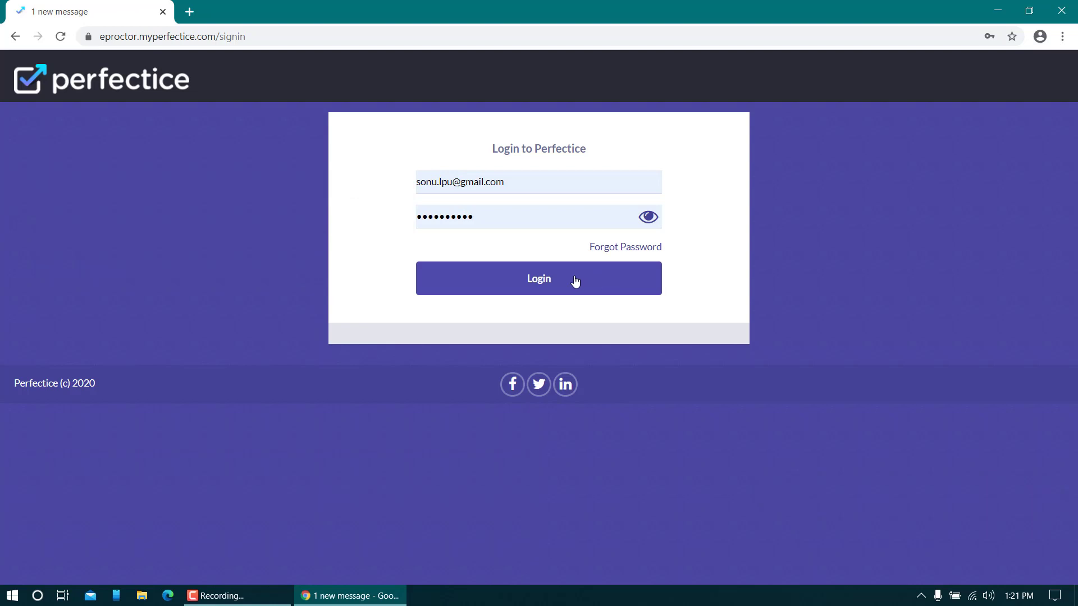
- Log in to Perfectice with the pre-filled credentials and open the Demo Practice Test from the test list
click(576, 280)
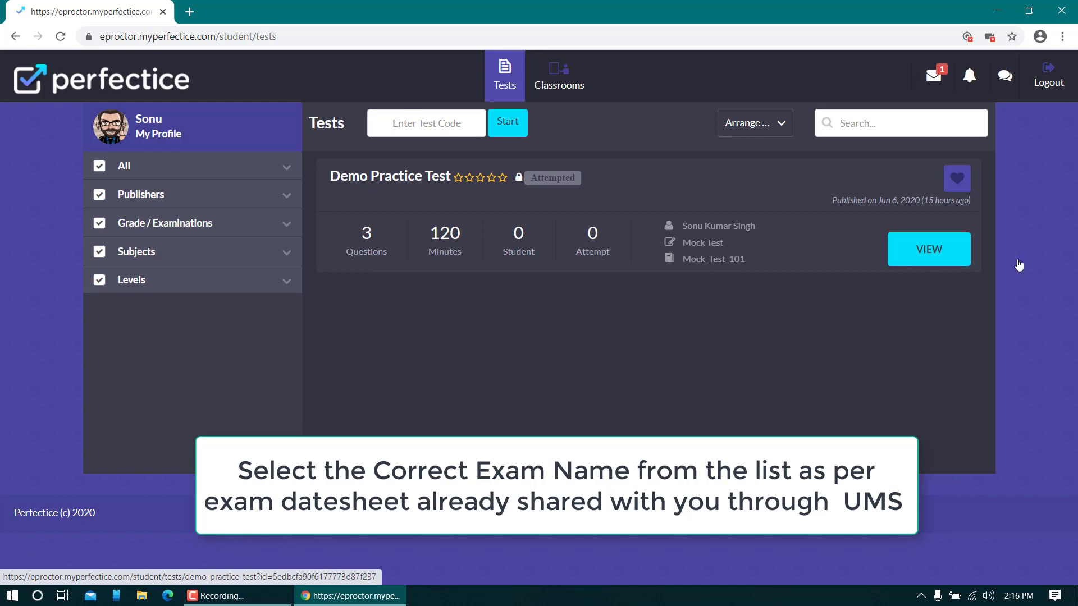
click(415, 178)
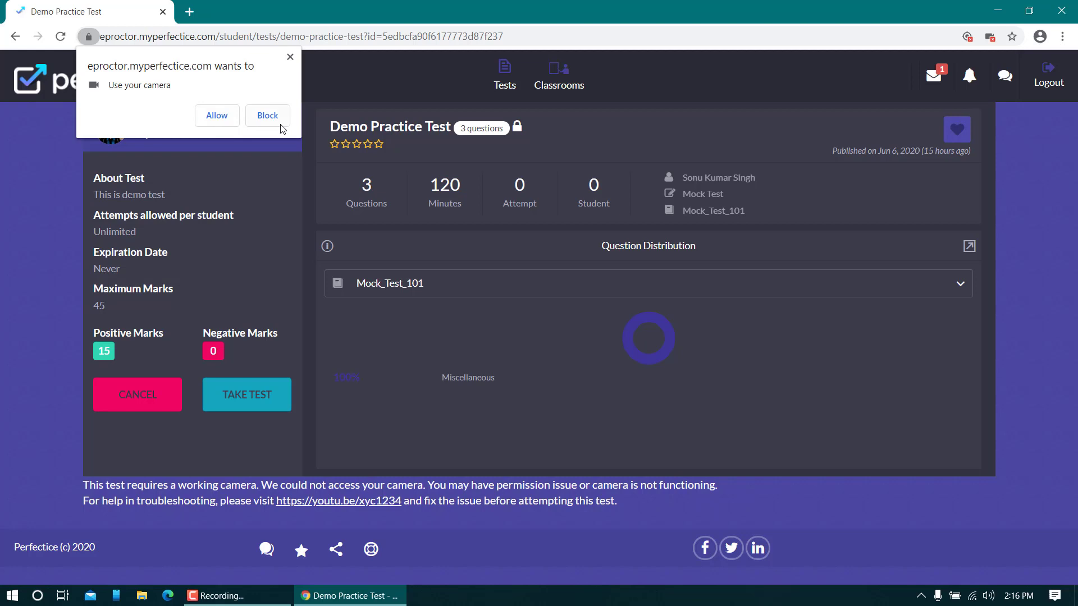
- Allow camera, location and microphone access for eproctor.myperfectice.com and reload the test page to apply the permissions
click(224, 119)
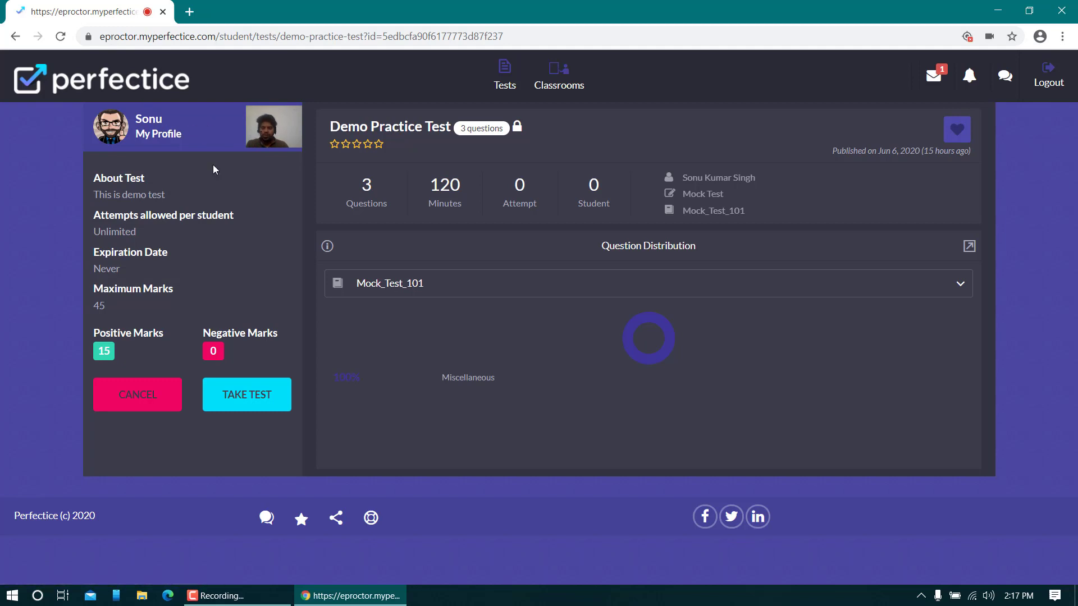
click(89, 38)
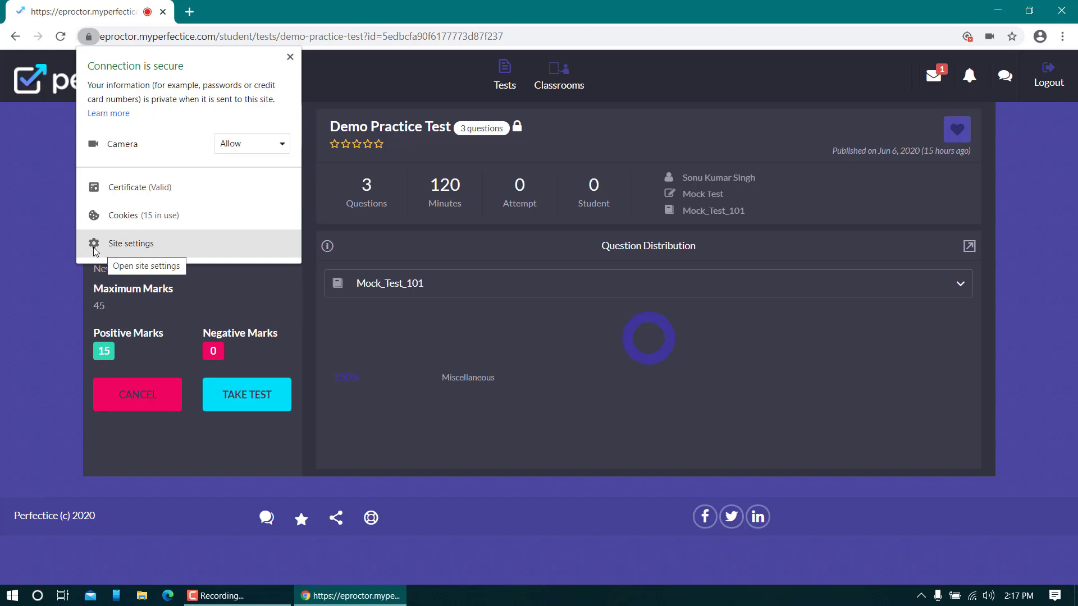
click(149, 243)
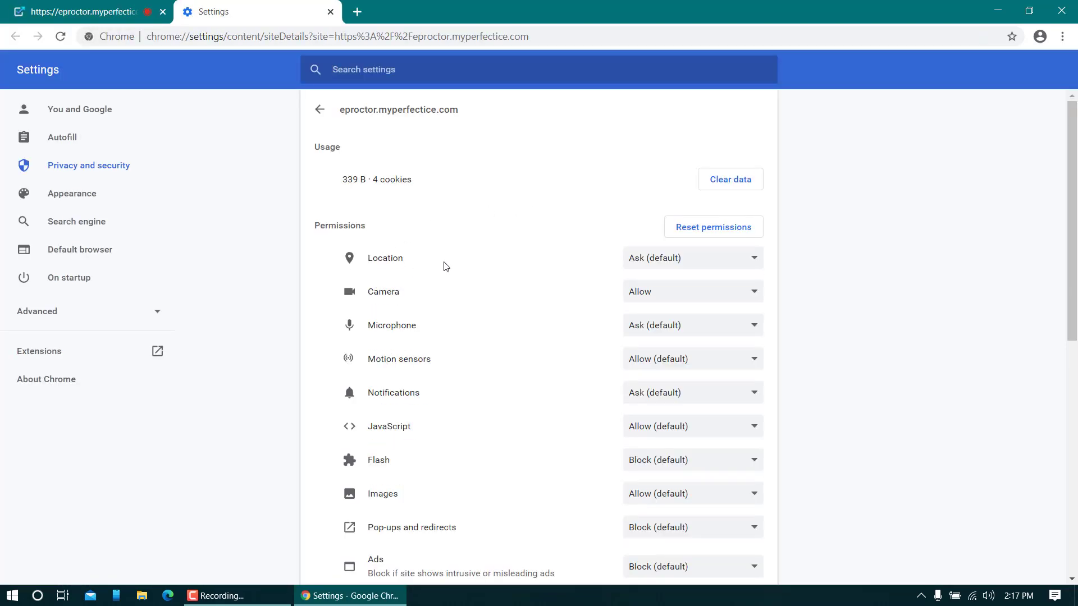
click(684, 263)
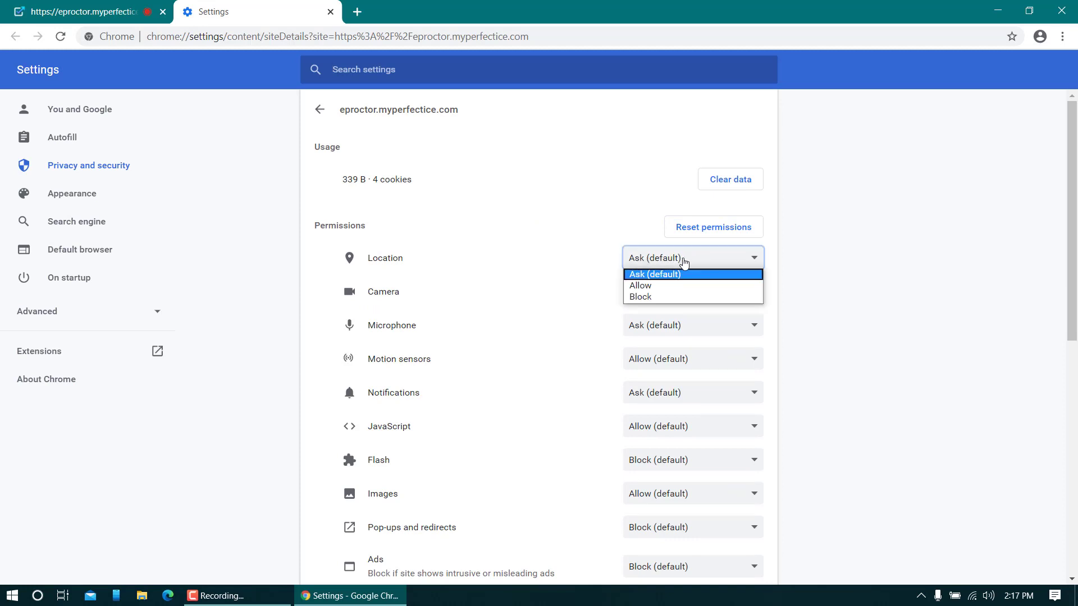
click(665, 288)
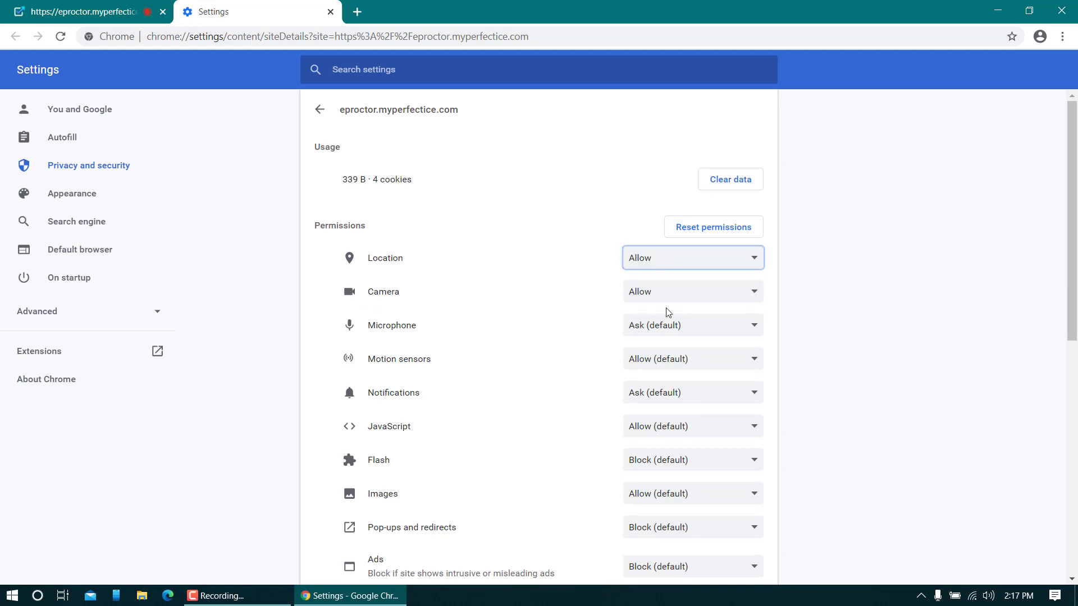
click(726, 331)
click(691, 354)
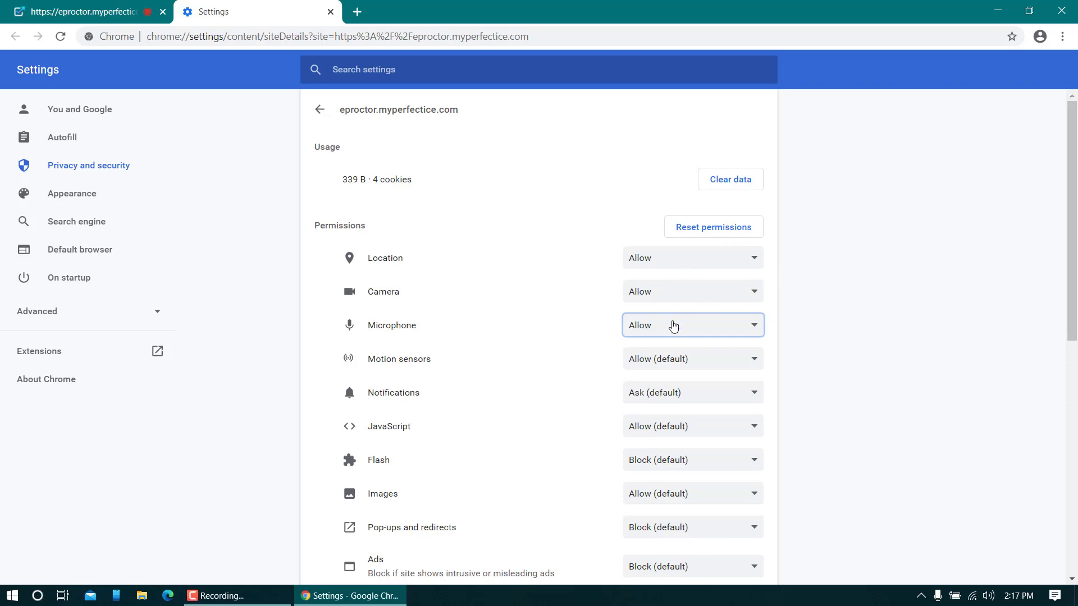
click(331, 12)
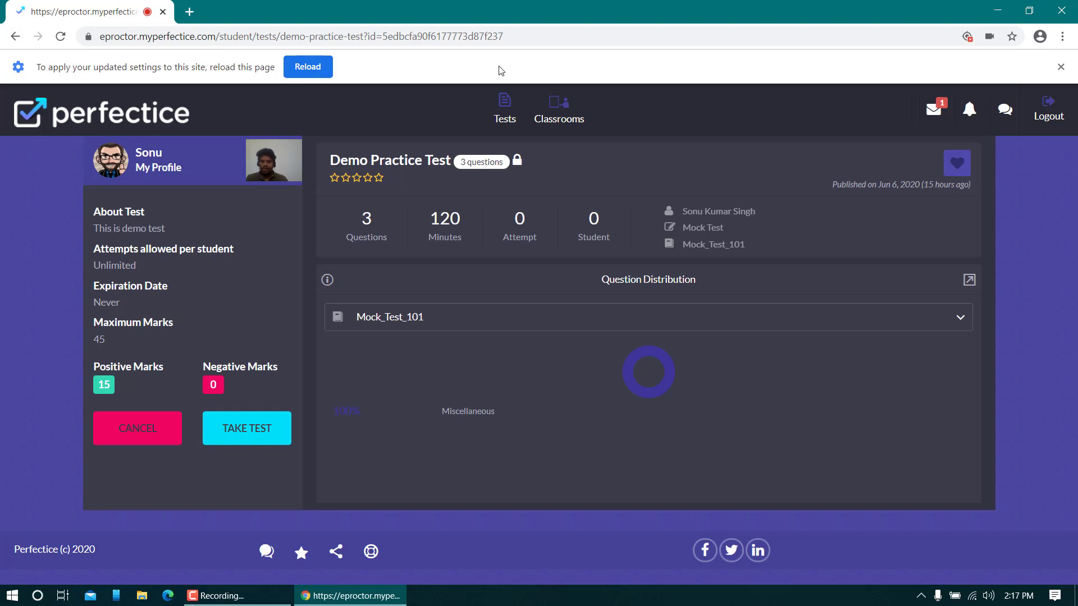
click(318, 68)
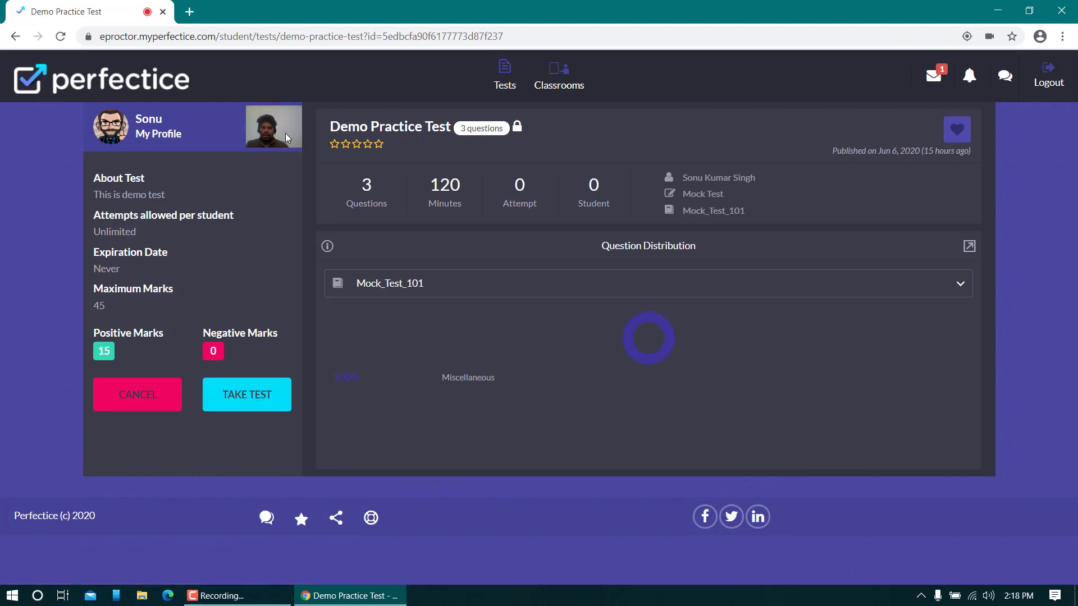
- Check the site's location, camera and microphone permissions, and proceed to take the Demo Practice Test
click(88, 36)
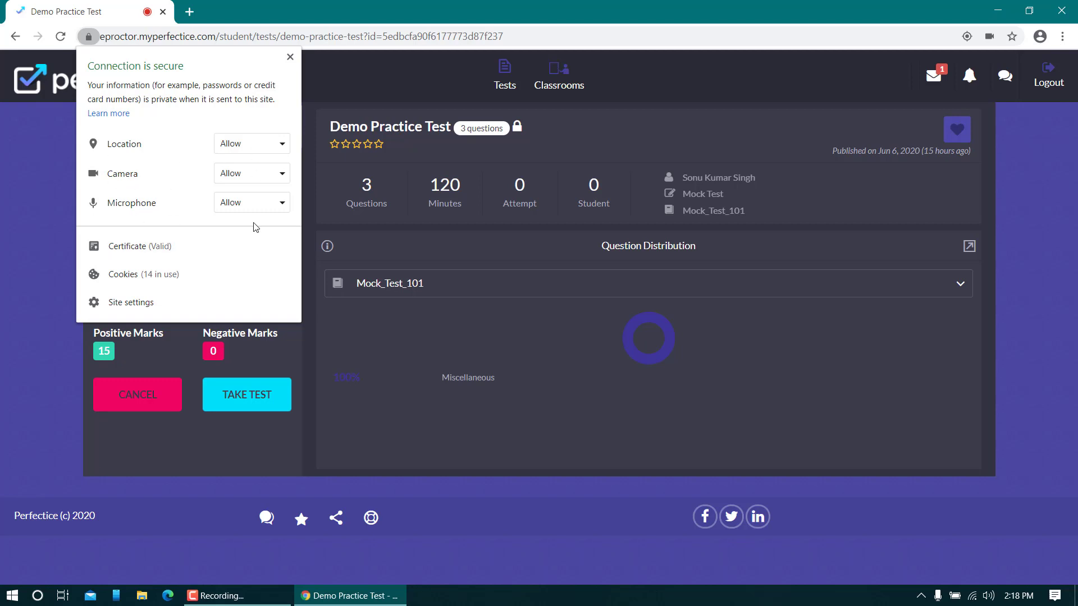
click(471, 317)
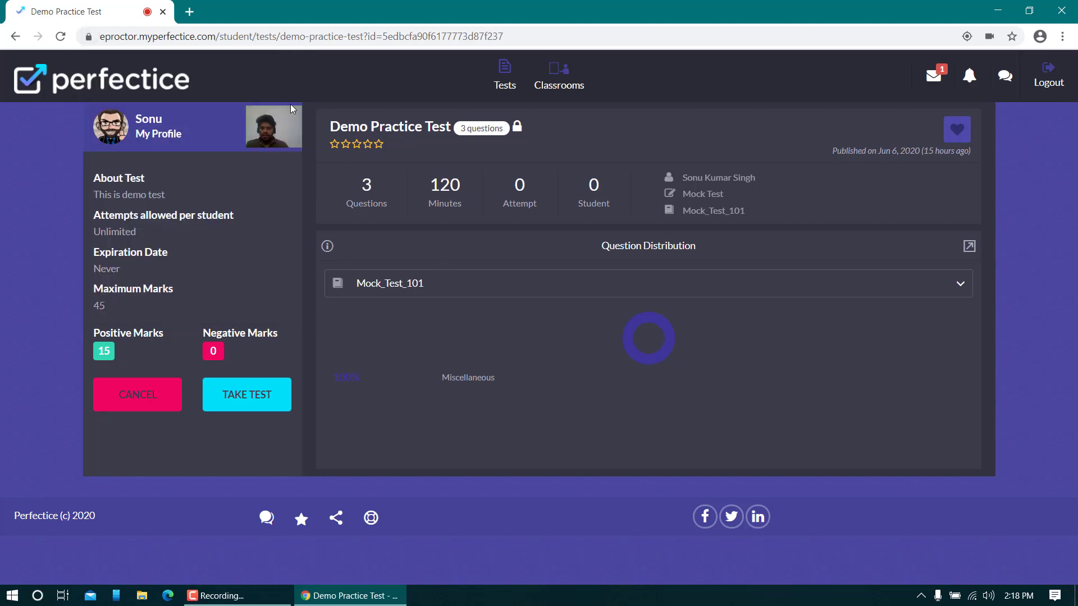
click(249, 400)
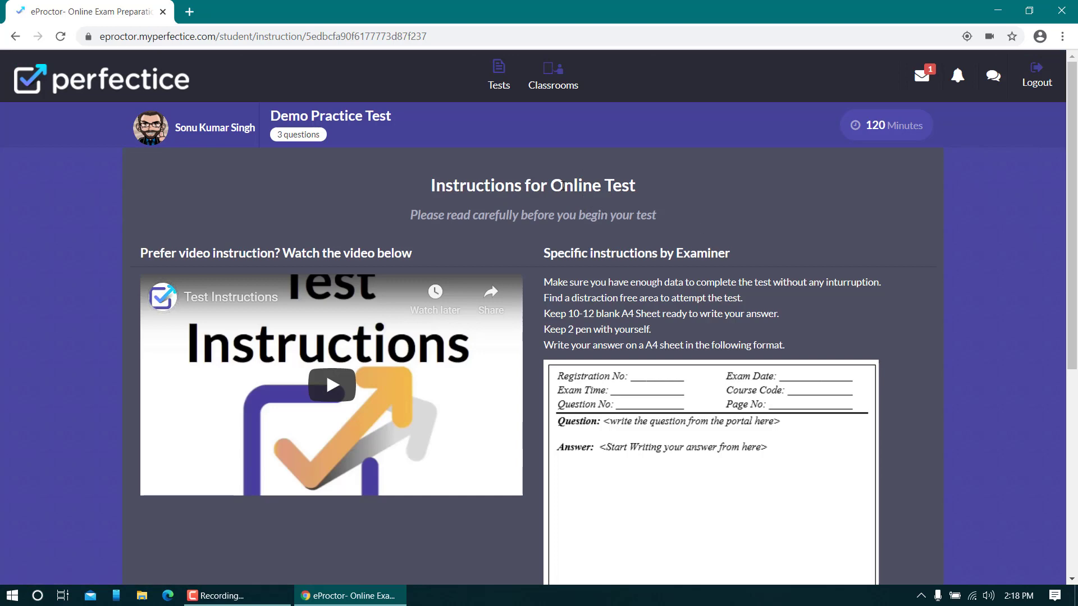
- Expand the written instructions for the online test, read through them to the end, and collapse them again
scroll(659, 161, down, 3)
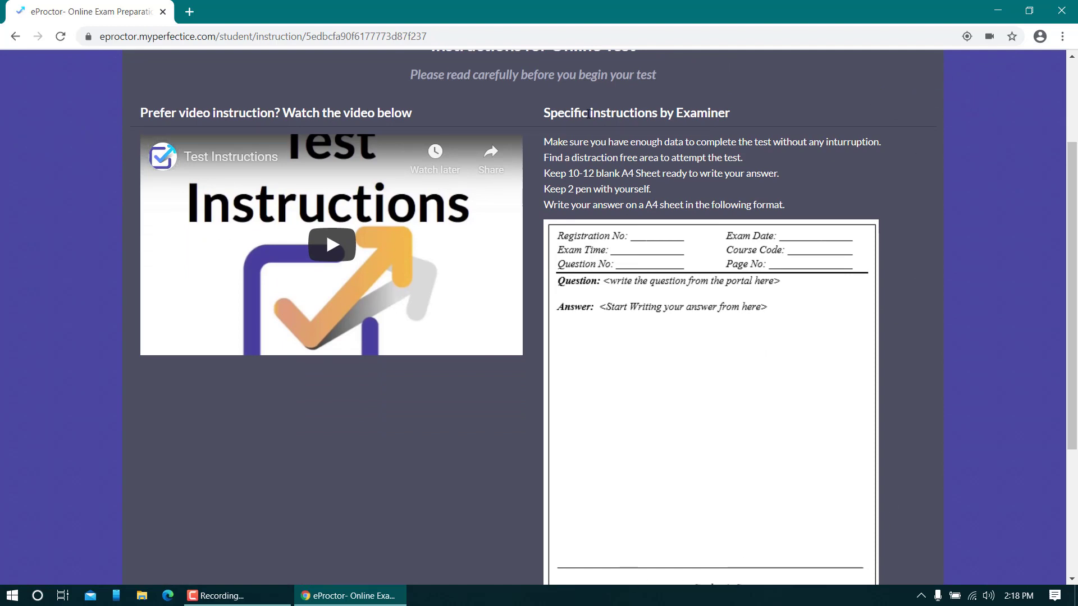
scroll(561, 146, down, 4)
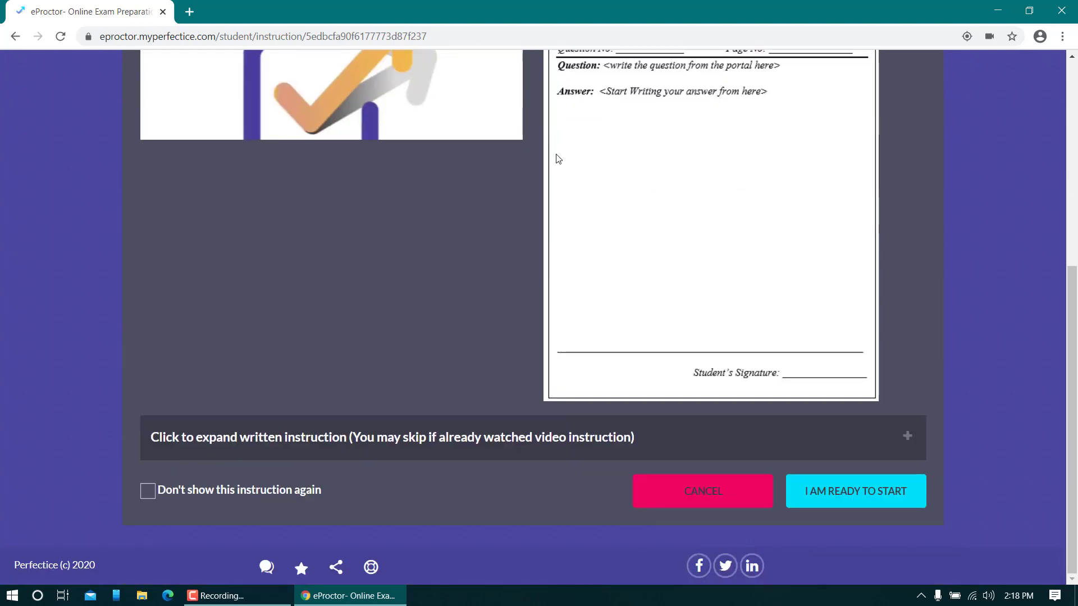
click(400, 441)
scroll(337, 404, down, 5)
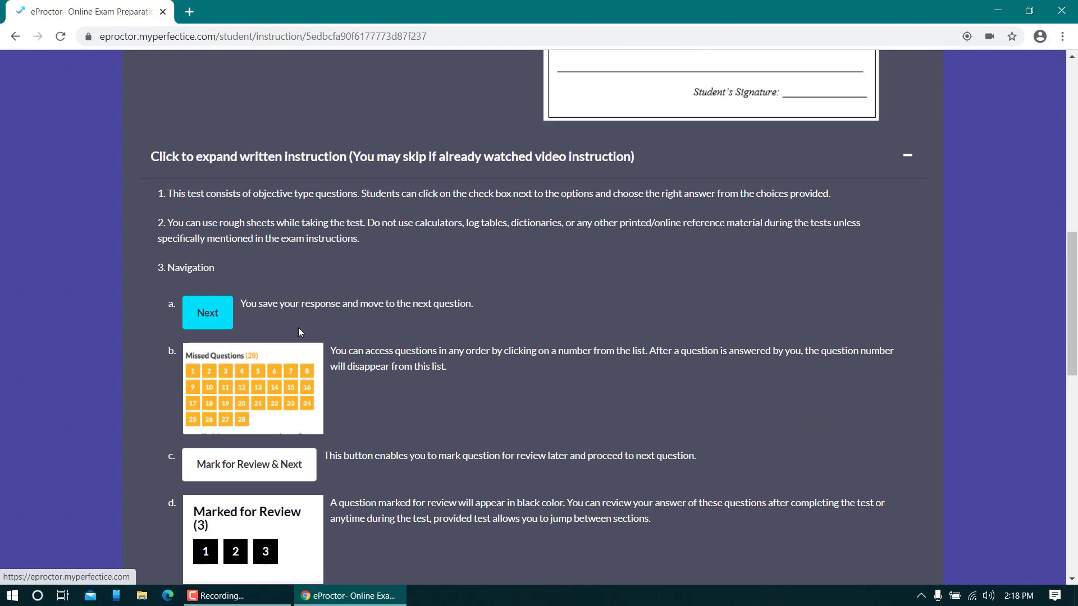
scroll(397, 304, down, 12)
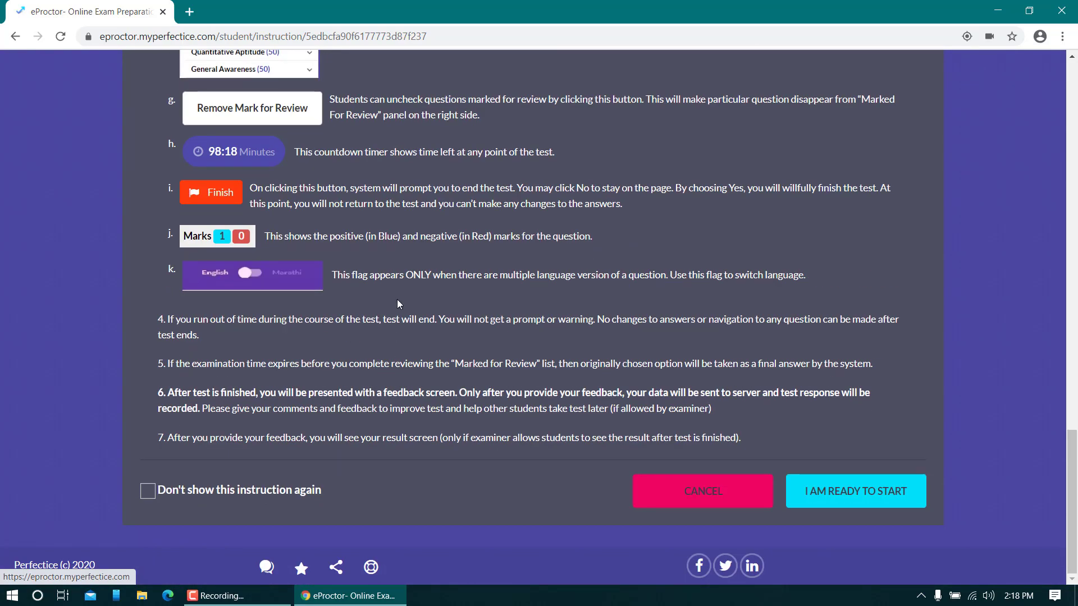
scroll(397, 304, up, 12)
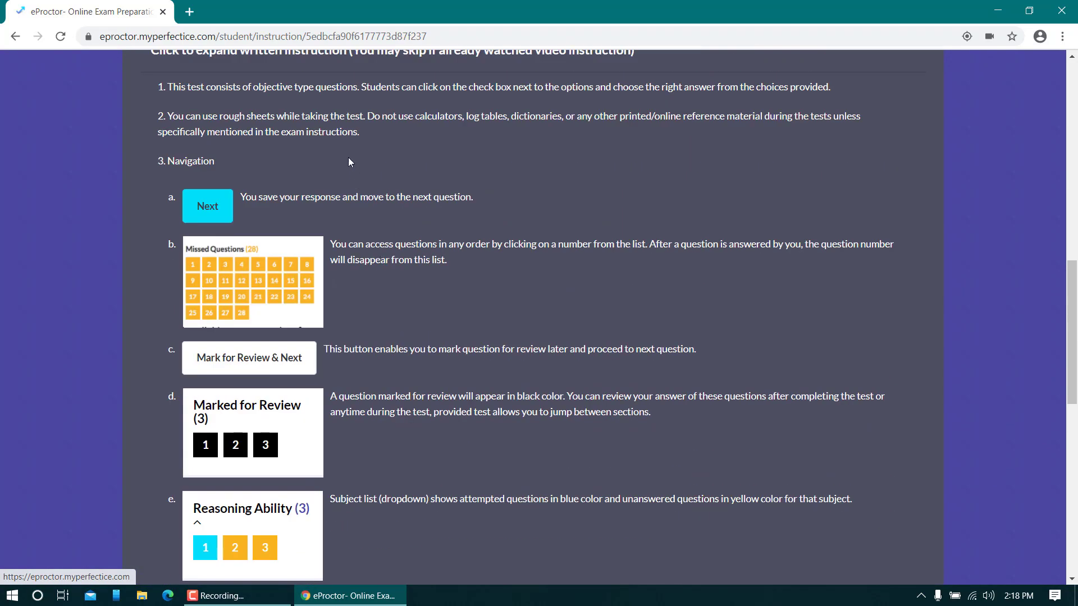
scroll(348, 161, up, 2)
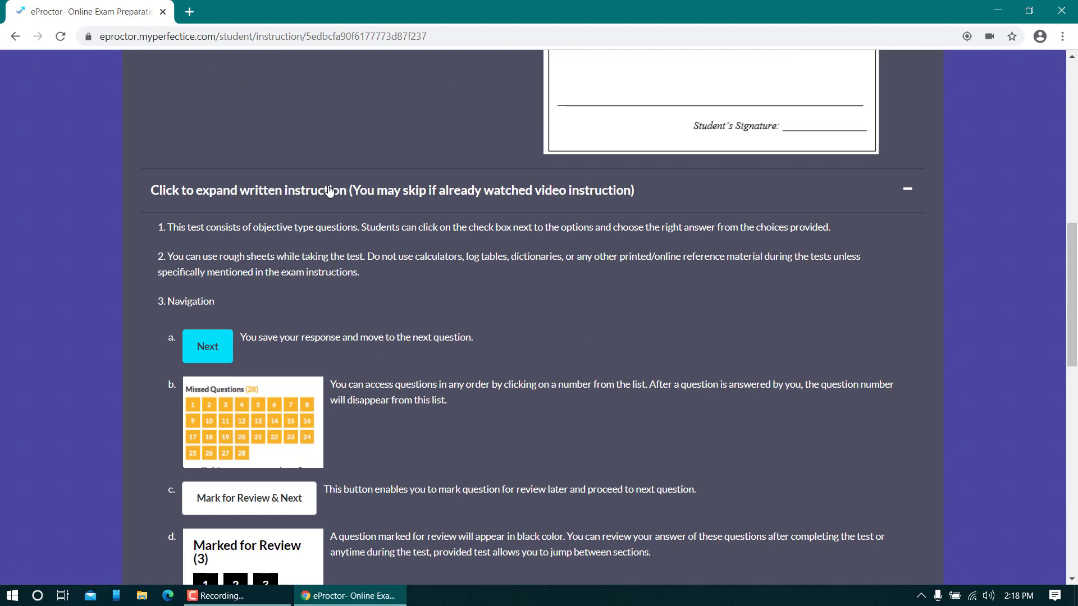
click(380, 195)
- Review the examiner's specific instructions and the required A4 answer sheet format
scroll(409, 397, up, 3)
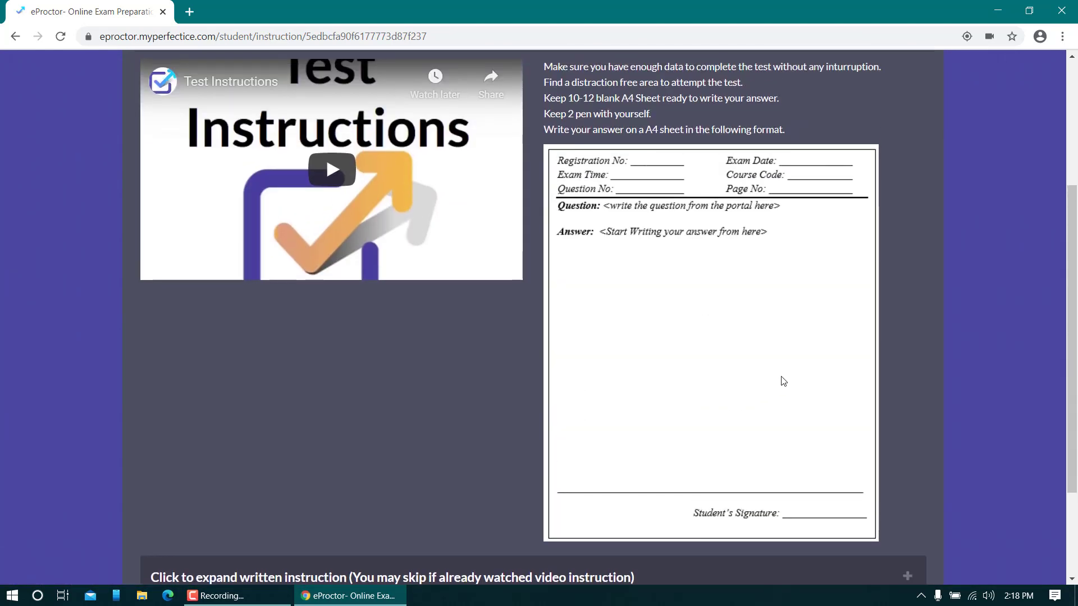
scroll(784, 381, up, 2)
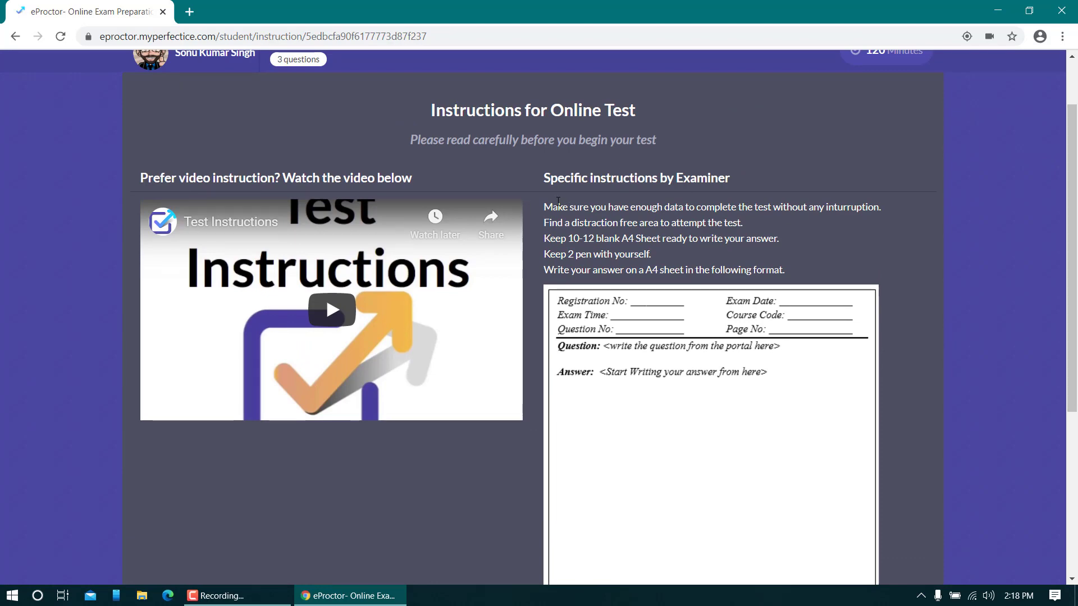
scroll(607, 439, down, 1)
scroll(624, 405, down, 5)
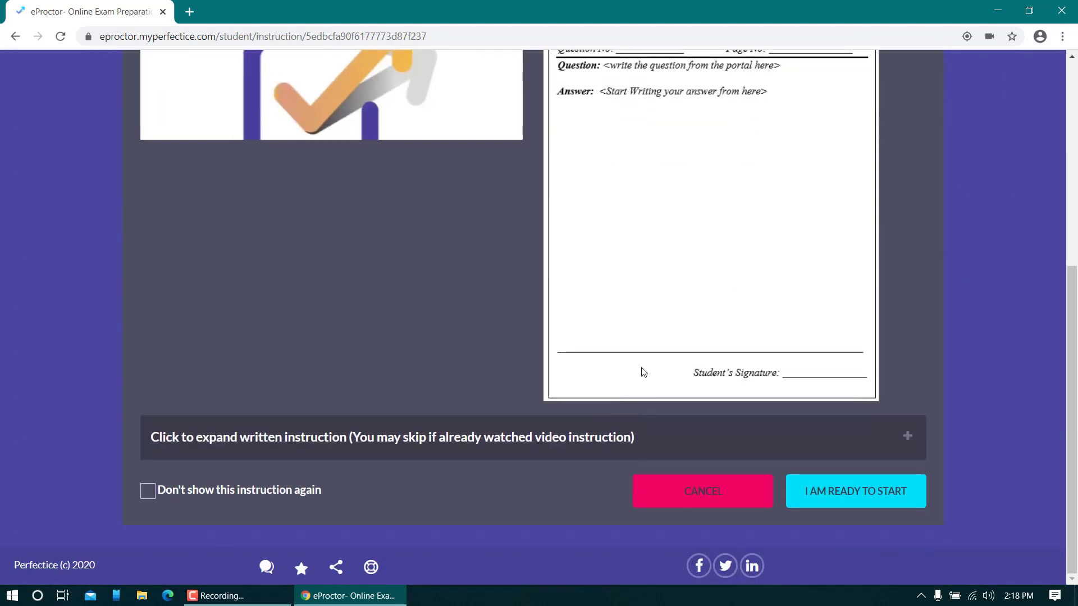
scroll(645, 365, up, 4)
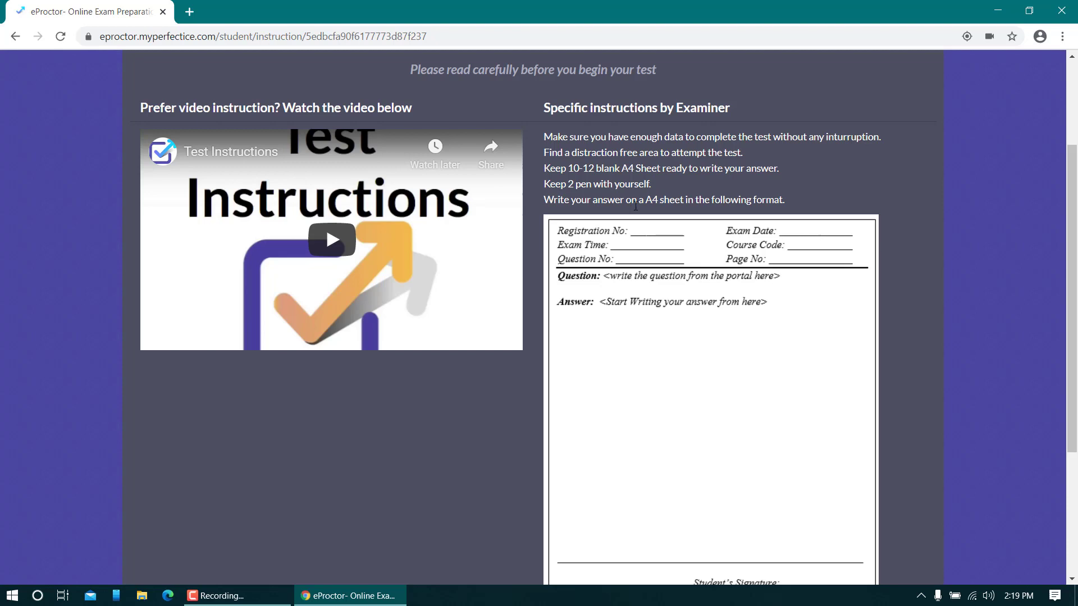
- Review the A4 answer sheet format down to the signature line and start the Demo Practice Test
scroll(769, 241, down, 1)
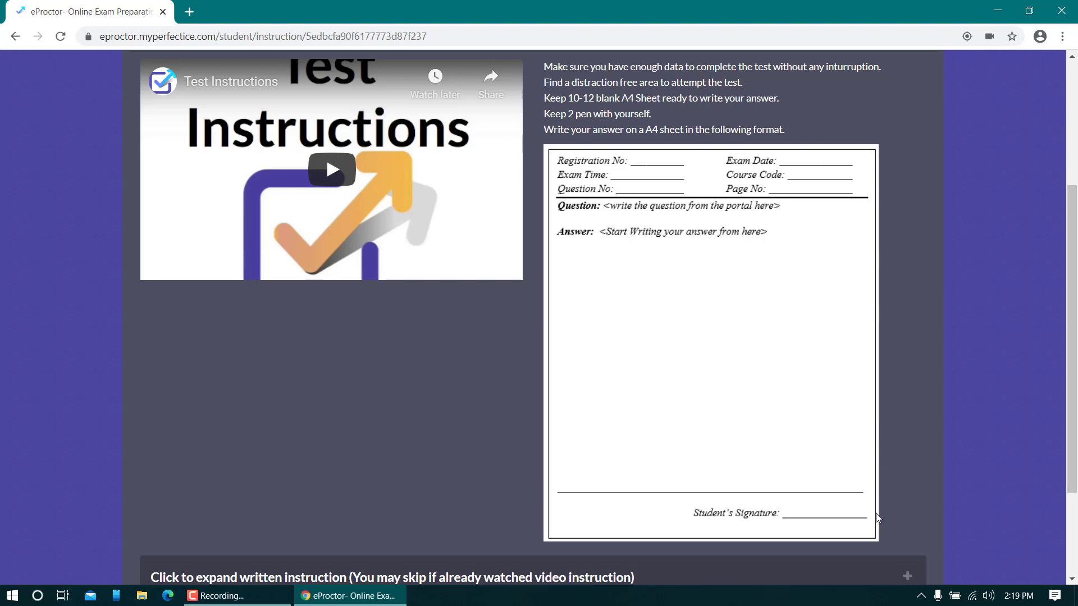
scroll(758, 360, down, 3)
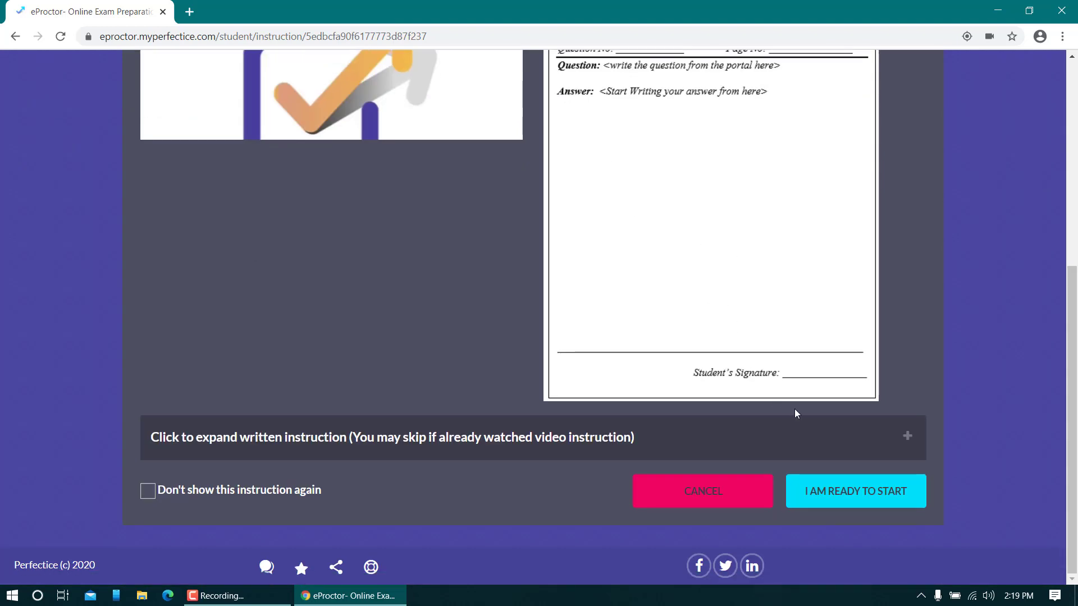
scroll(808, 295, up, 5)
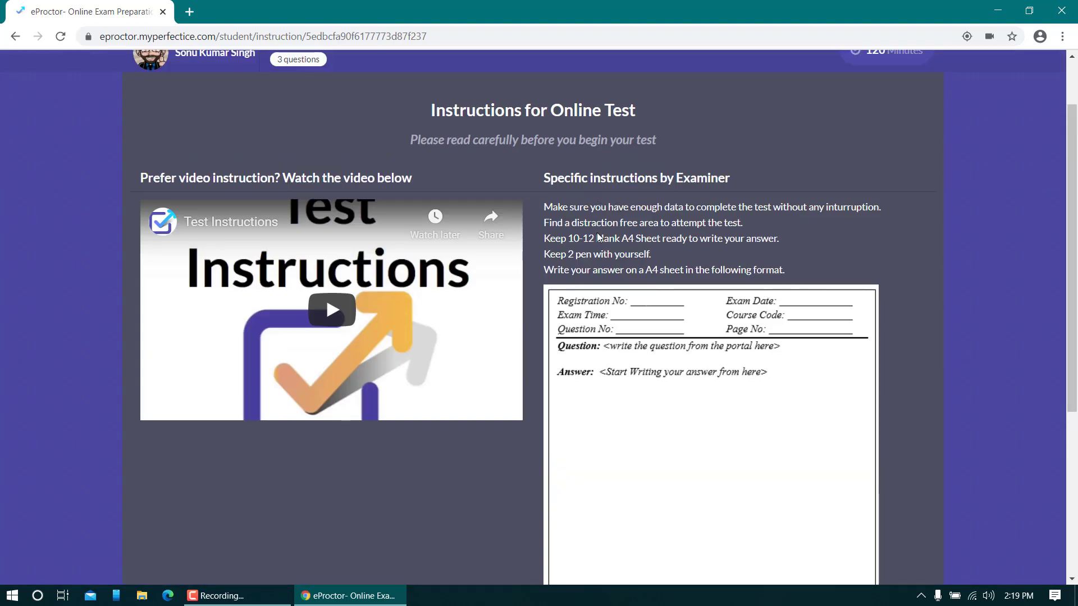
scroll(645, 396, down, 2)
scroll(645, 396, down, 4)
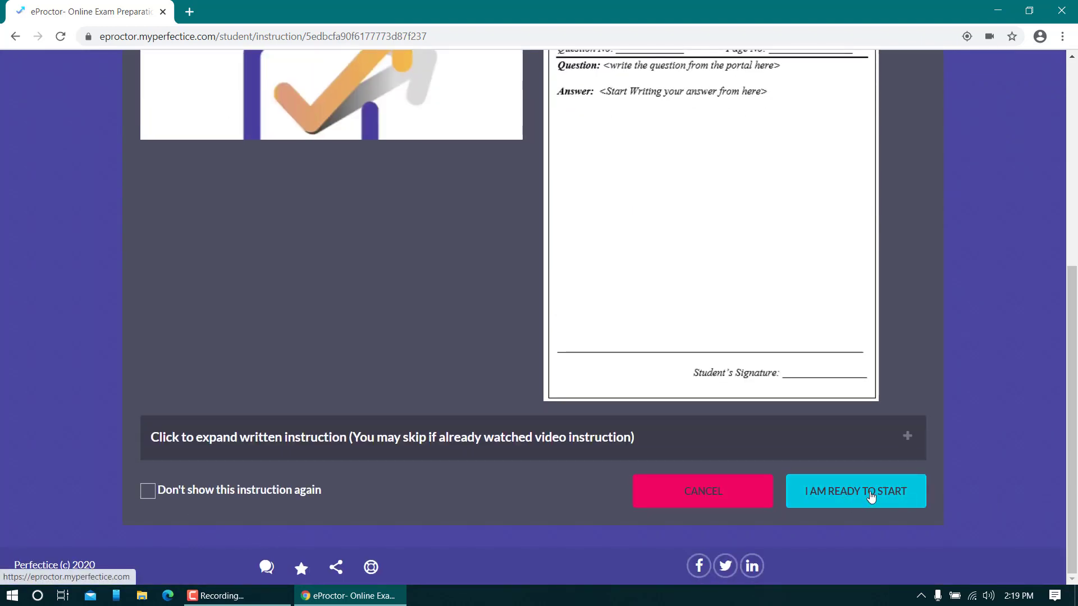
click(847, 507)
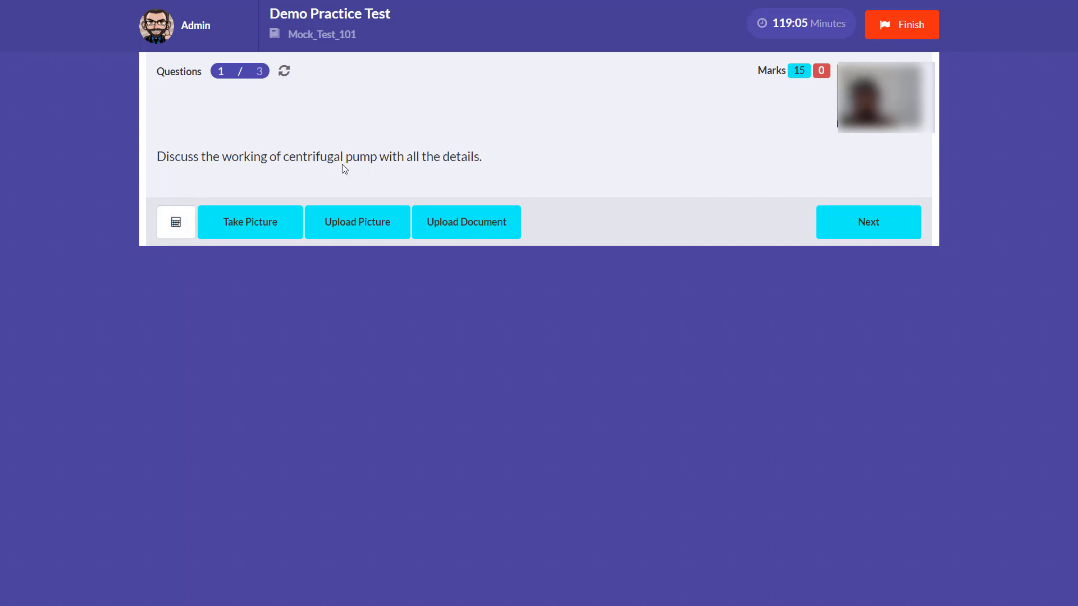
- View the scientific calculator provided for question 1 and close it again
click(175, 228)
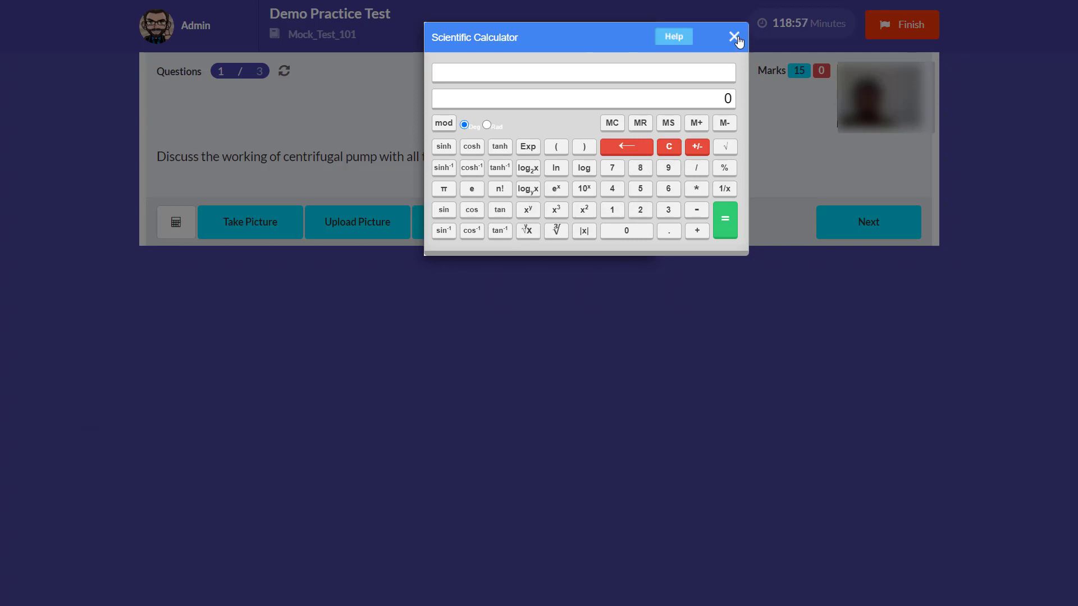
click(734, 38)
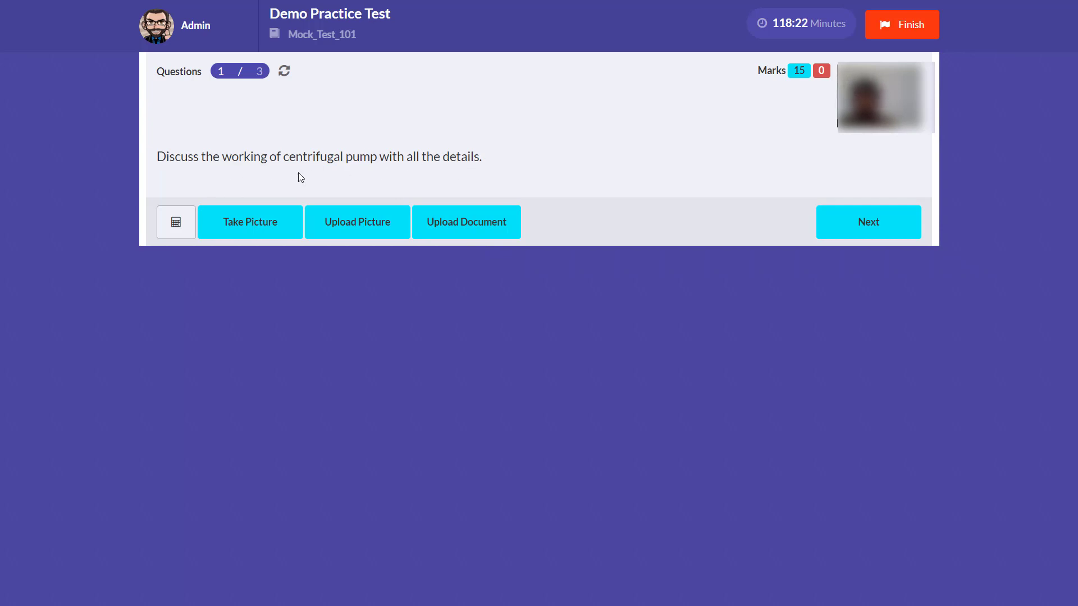
click(360, 225)
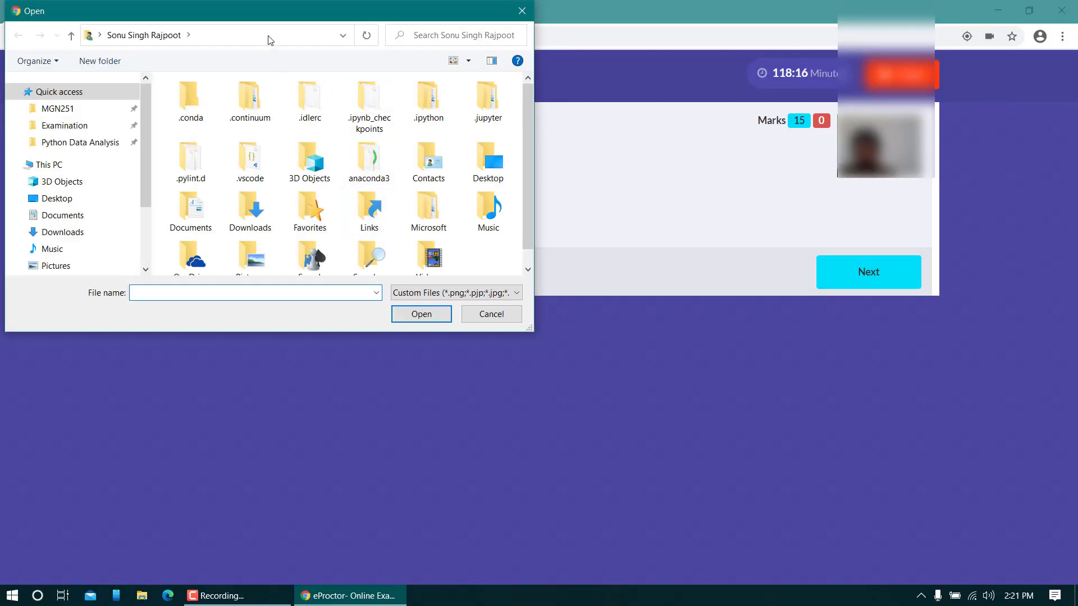
drag(269, 21, 652, 125)
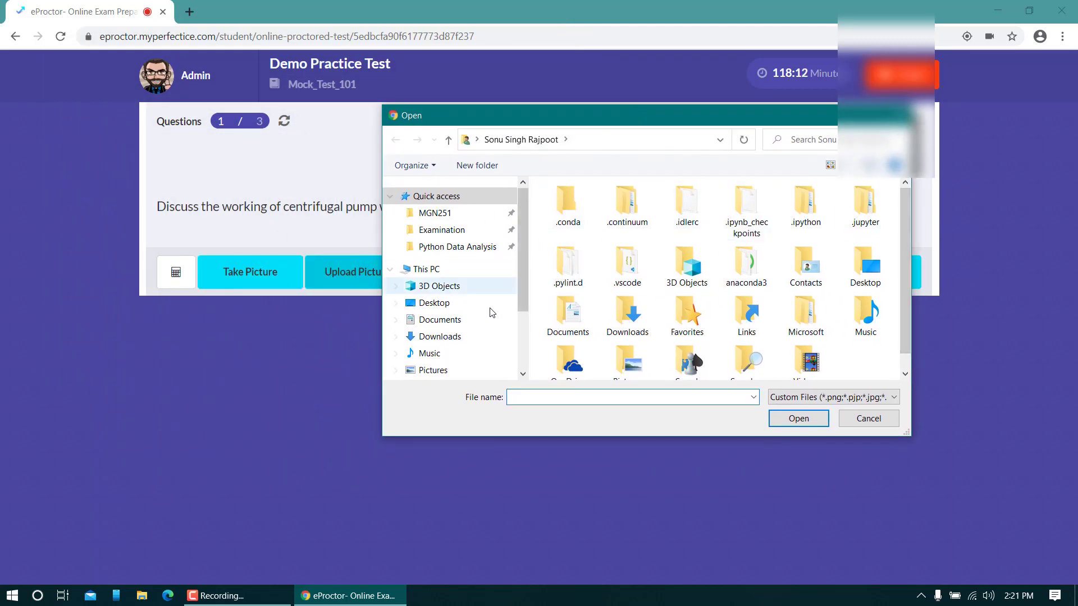
click(450, 372)
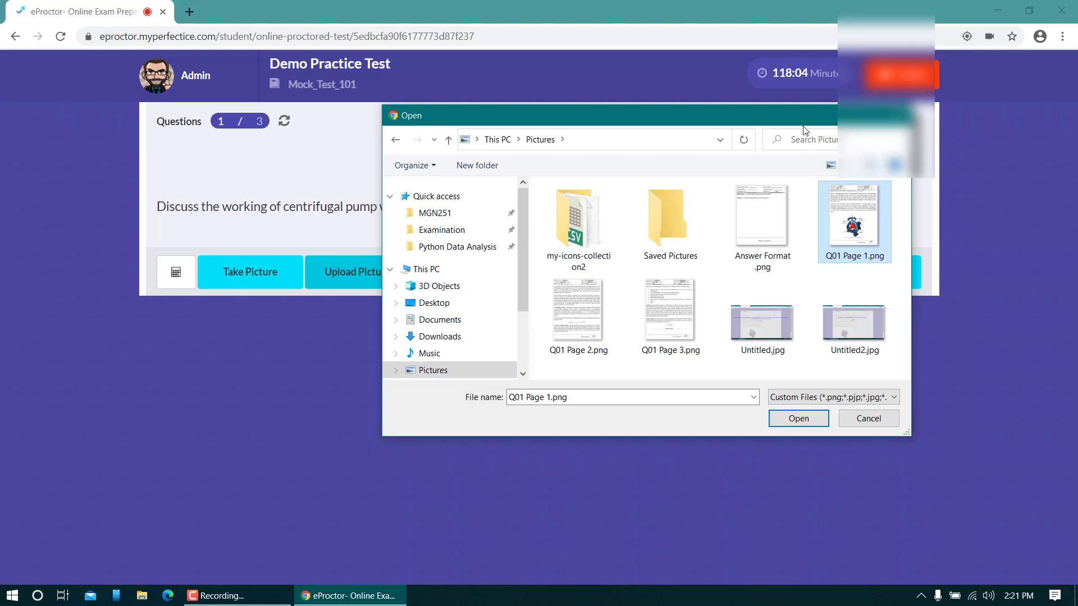
drag(562, 115, 268, 59)
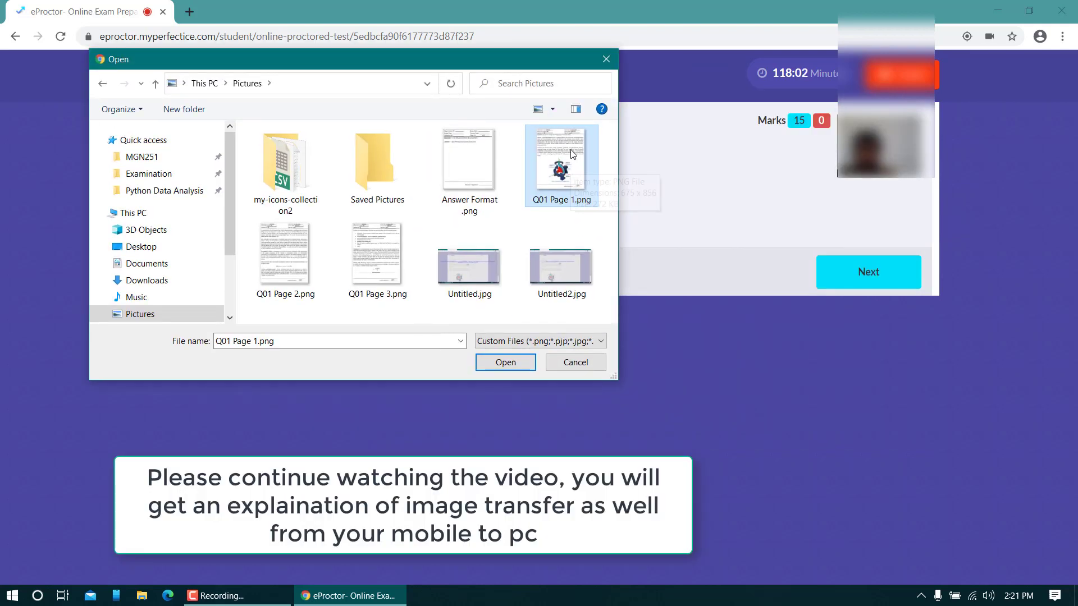
drag(551, 189, 564, 196)
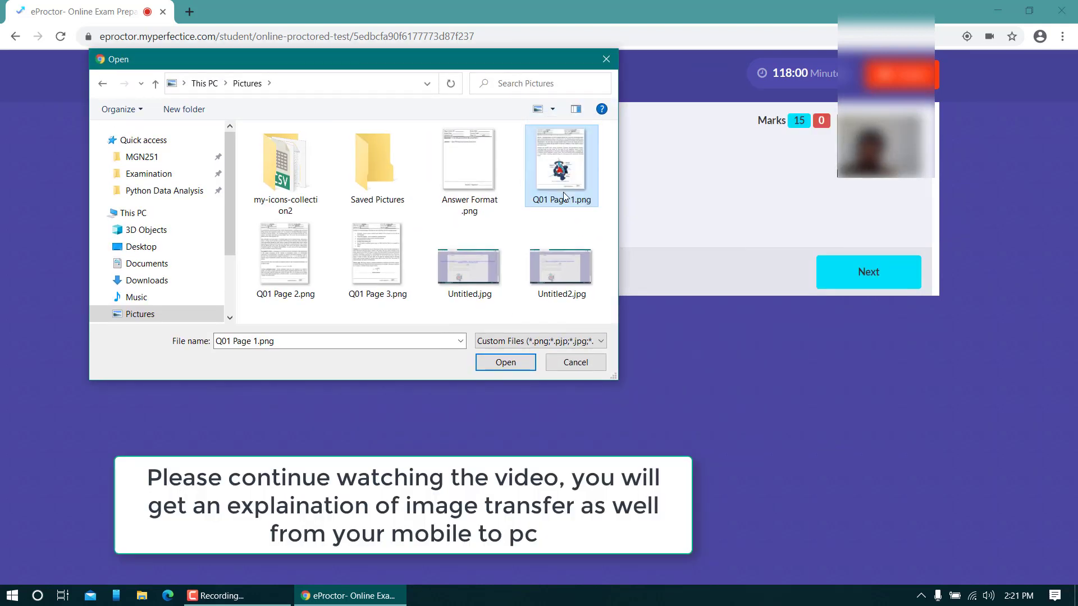
click(606, 59)
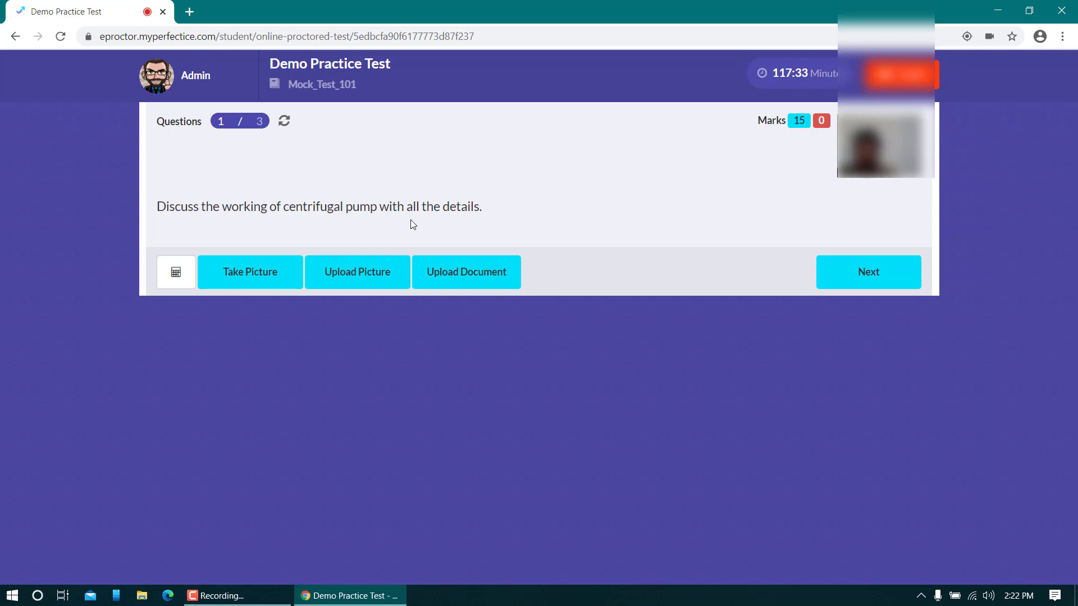
- Upload the picture Q01 Page 1.png from the Pictures folder as the answer to question 1
click(345, 280)
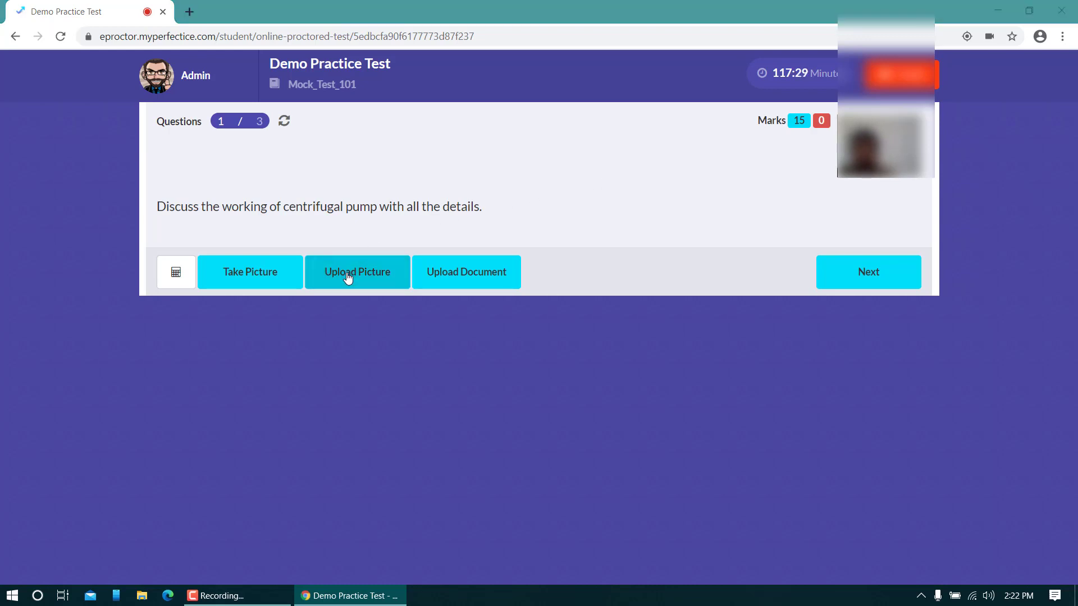
scroll(230, 196, down, 1)
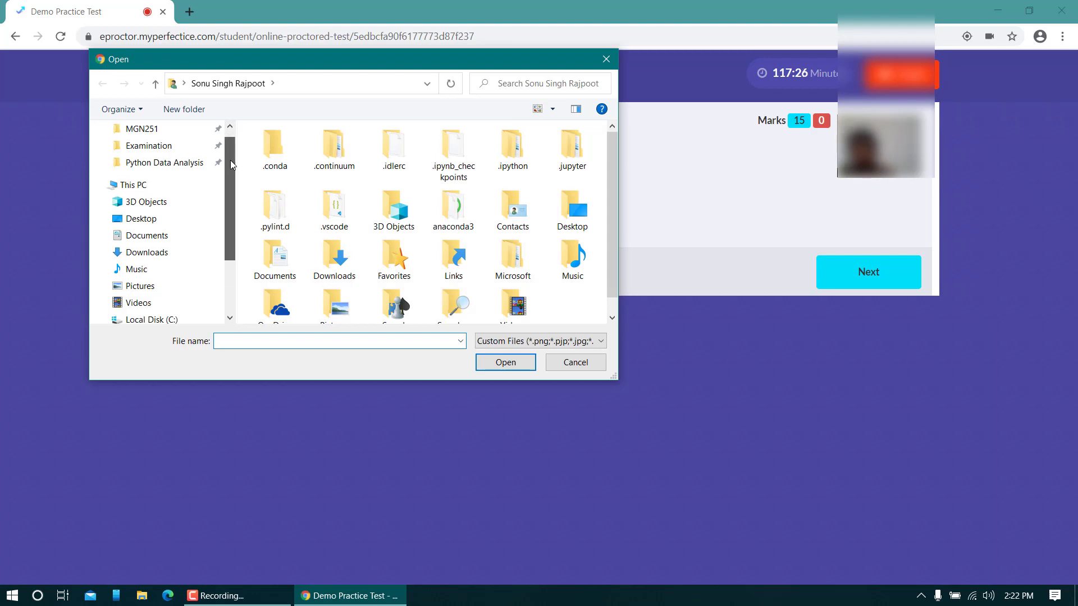
scroll(227, 230, down, 1)
scroll(231, 184, up, 2)
scroll(230, 208, down, 1)
scroll(230, 209, down, 1)
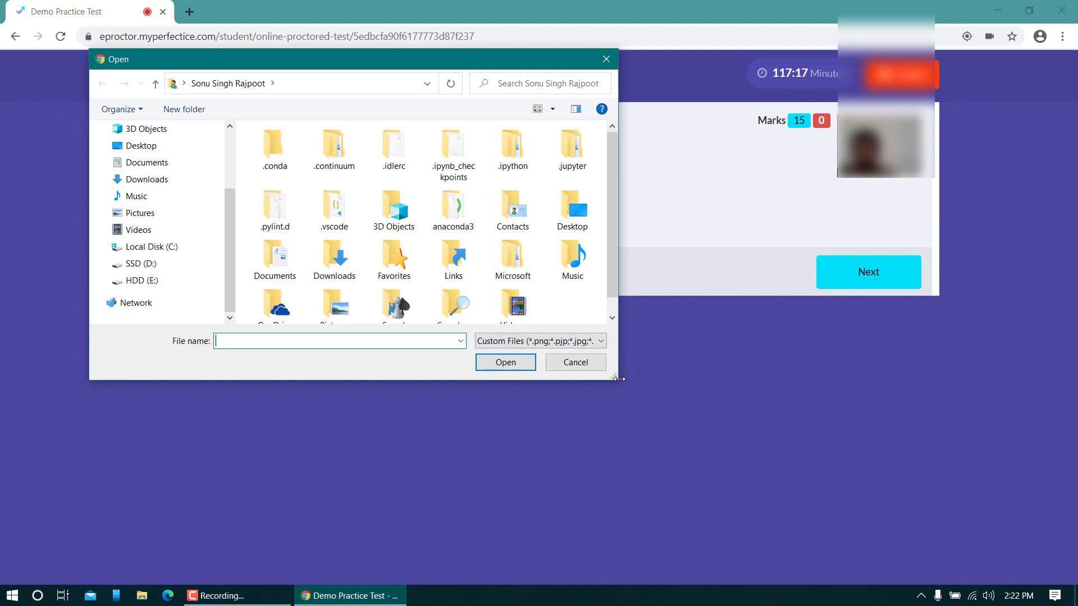
drag(616, 381, 795, 530)
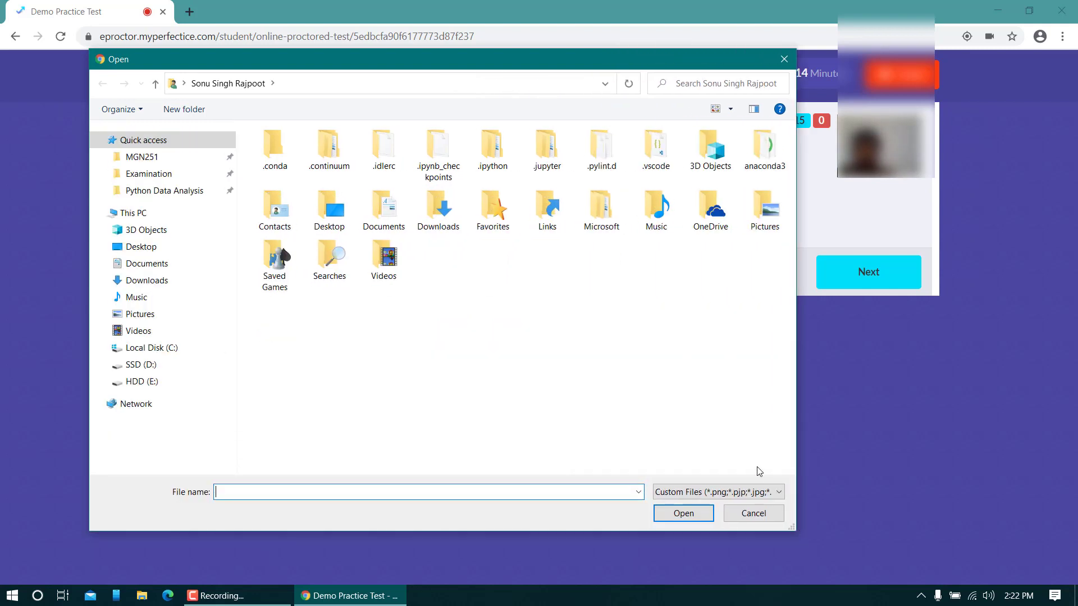
click(142, 318)
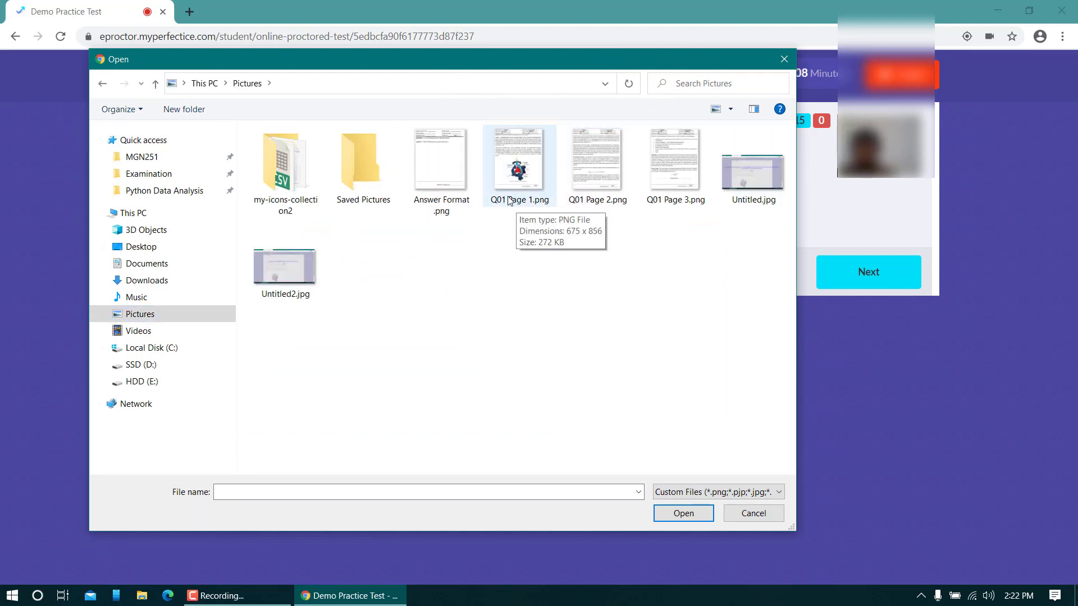
click(508, 178)
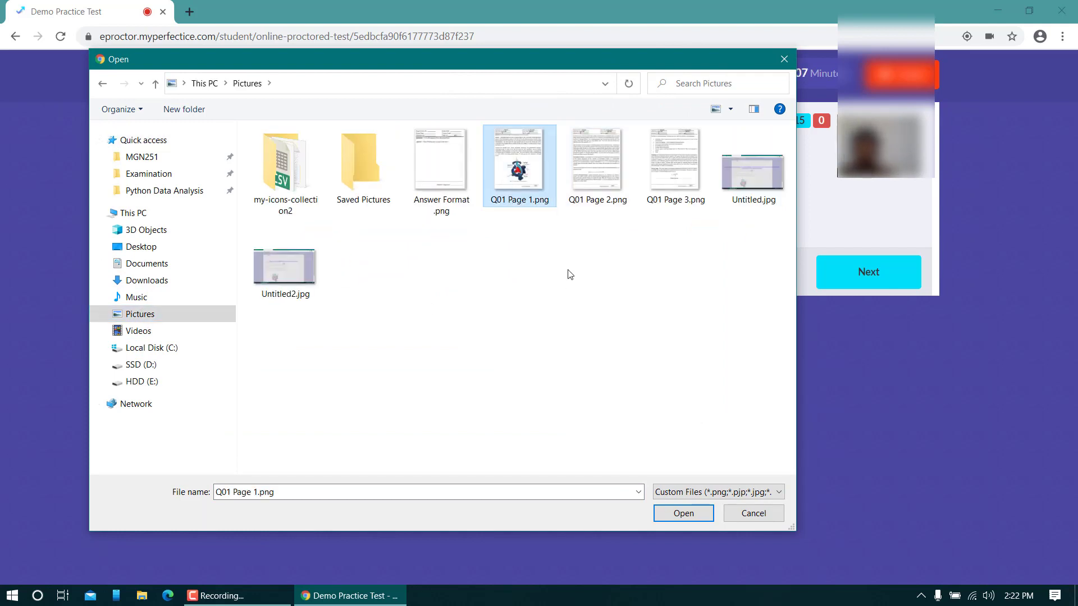
click(684, 514)
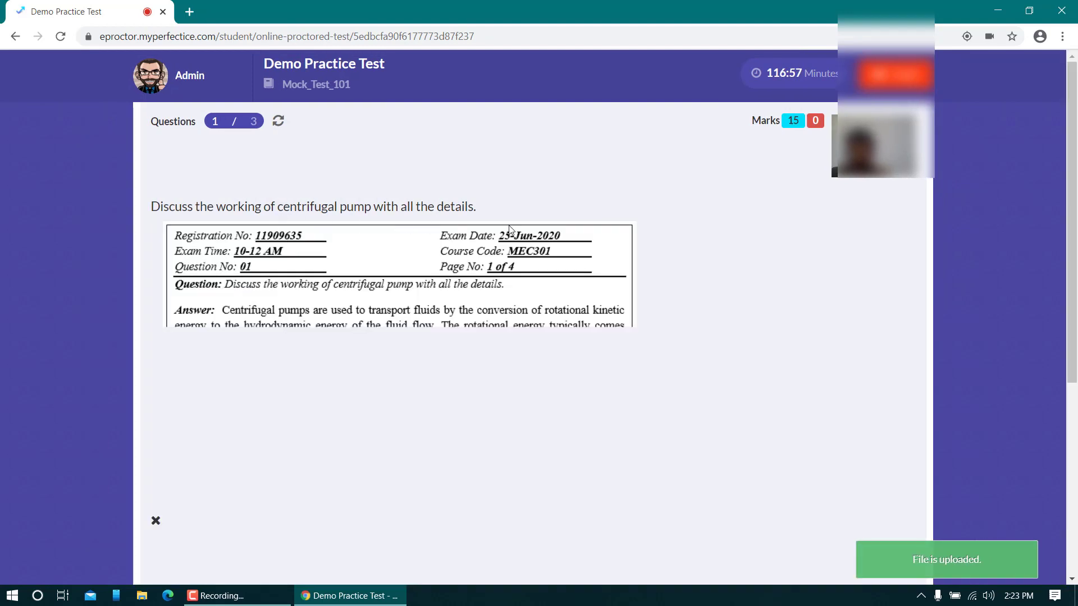
- Examine the uploaded first answer page, including its header details, pump figure and student signature
scroll(530, 198, down, 6)
scroll(529, 199, up, 4)
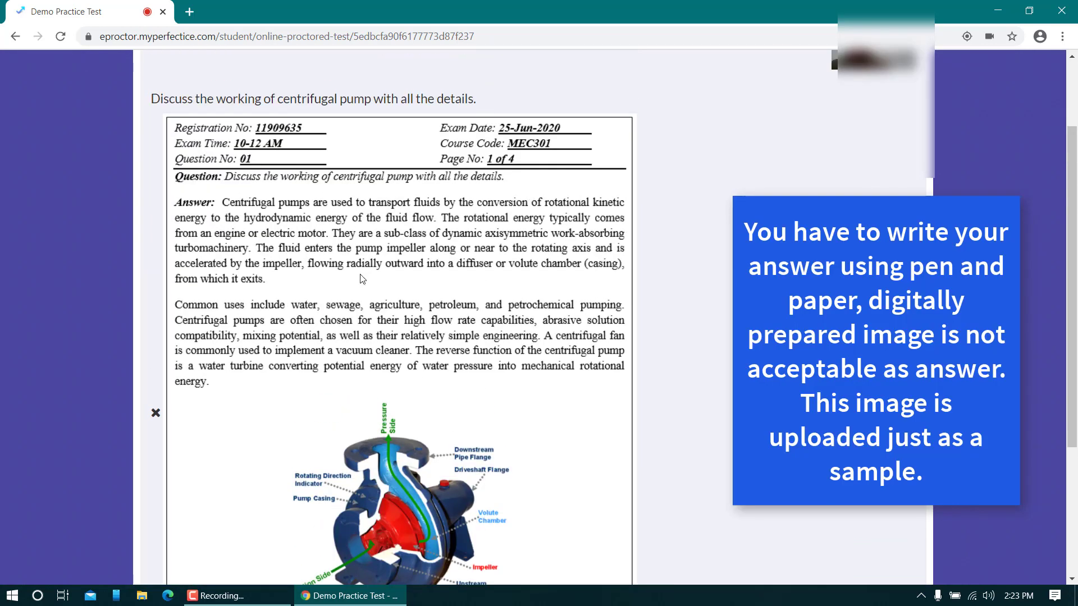
scroll(315, 247, up, 2)
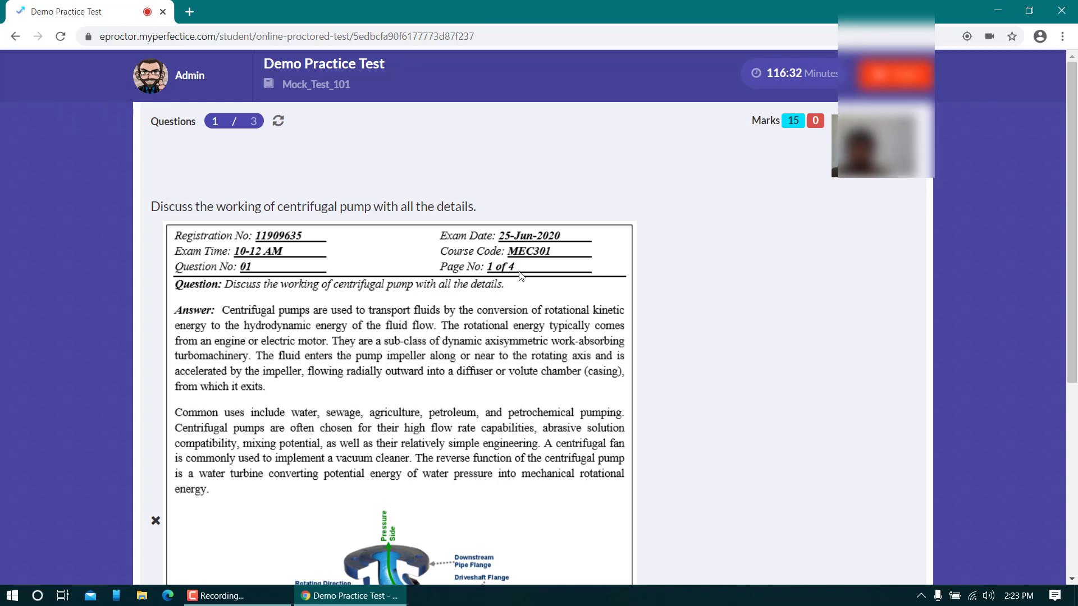
scroll(521, 275, down, 3)
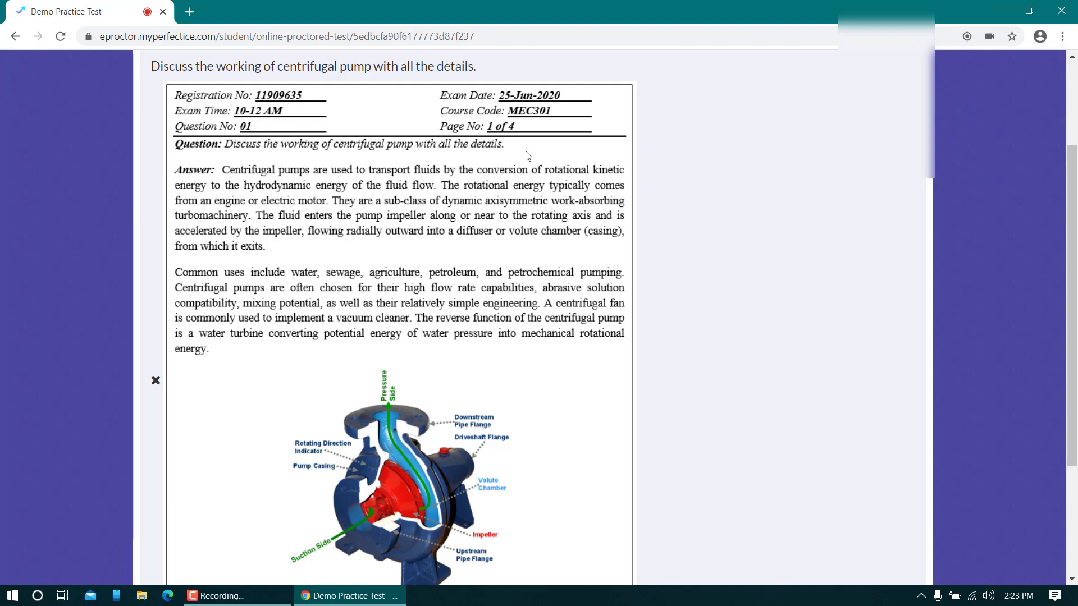
scroll(448, 170, down, 3)
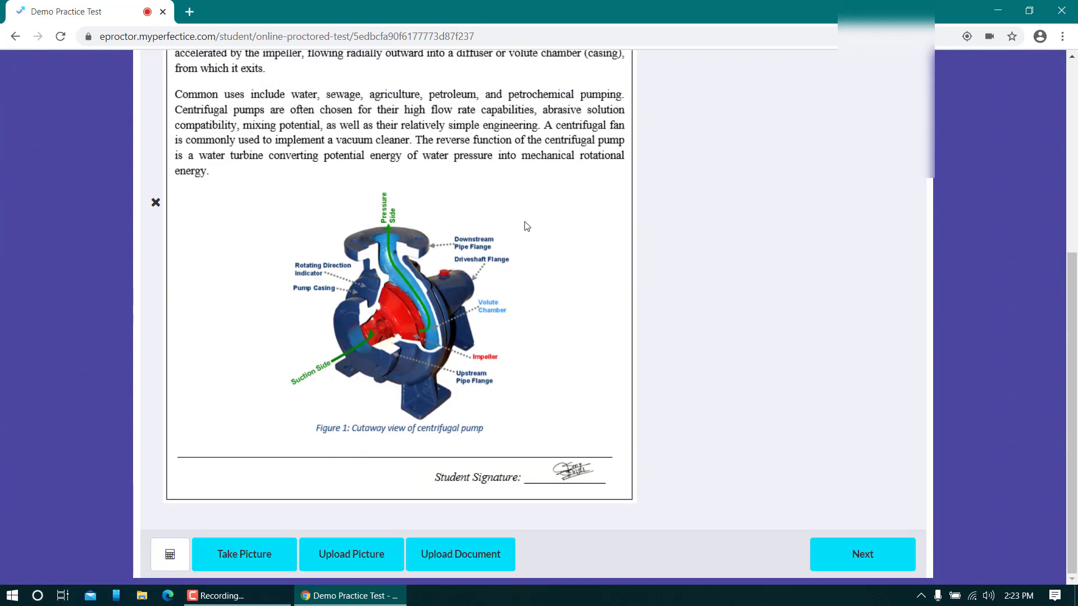
scroll(470, 278, up, 3)
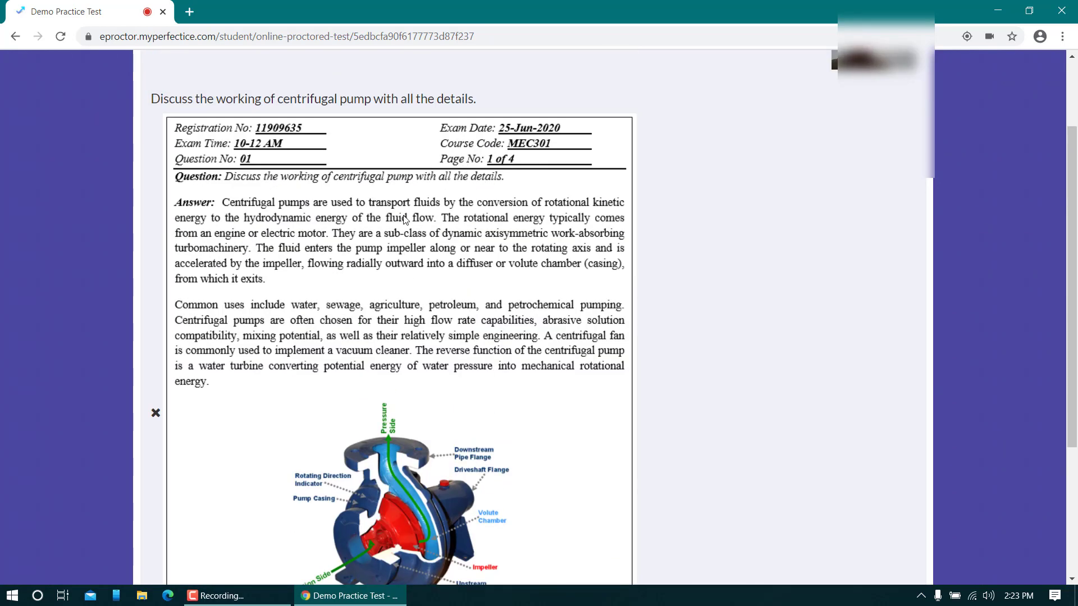
scroll(345, 193, down, 4)
scroll(258, 207, up, 5)
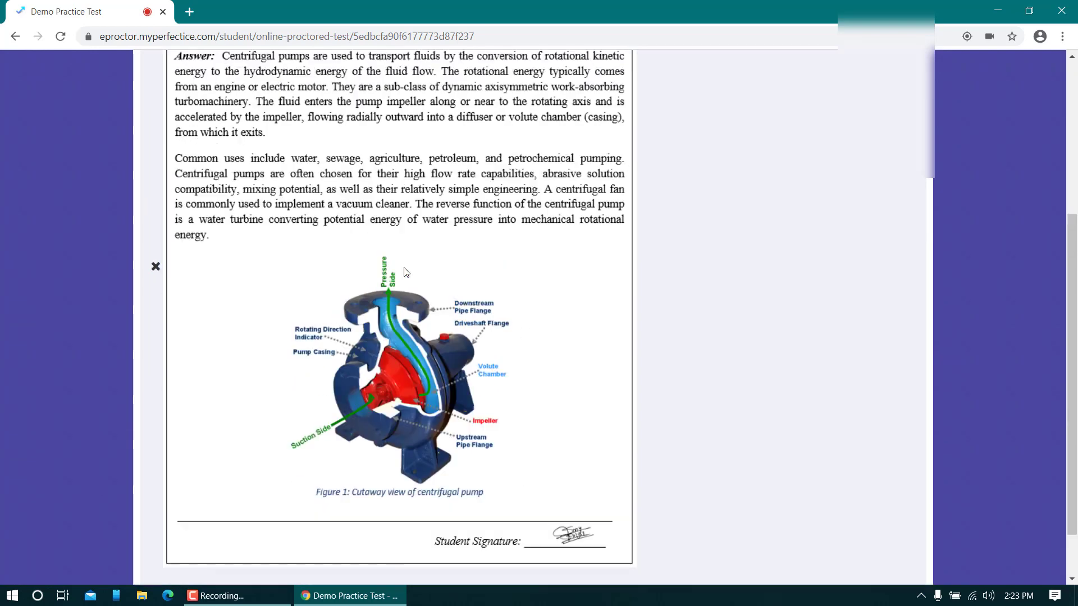
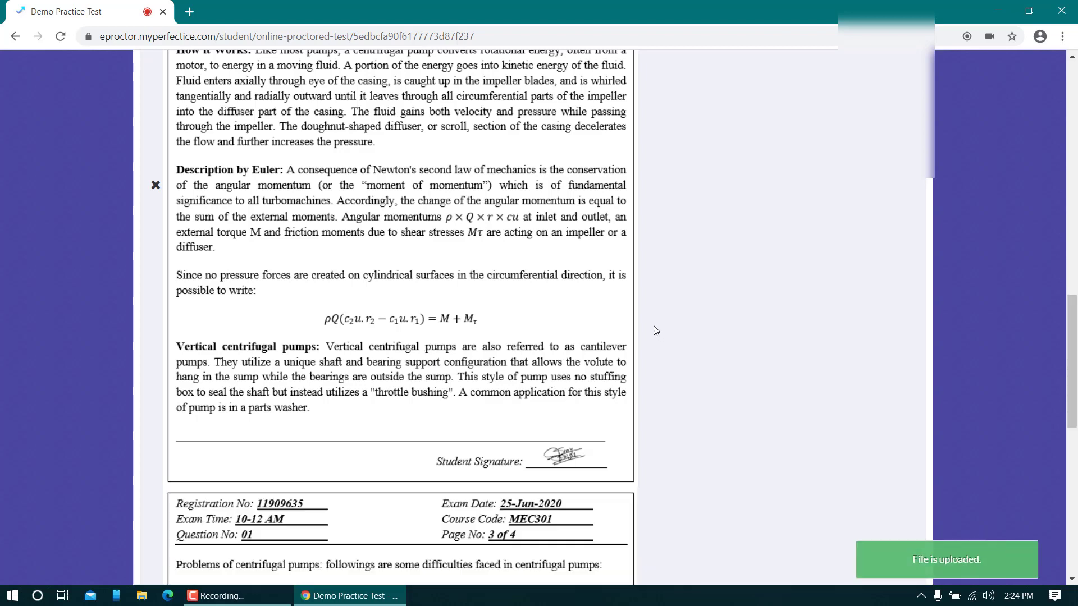
- Check that all uploaded answer pages for question 1 are complete and in the correct order, from the first page to the end of the answer
scroll(492, 333, down, 3)
scroll(492, 333, down, 7)
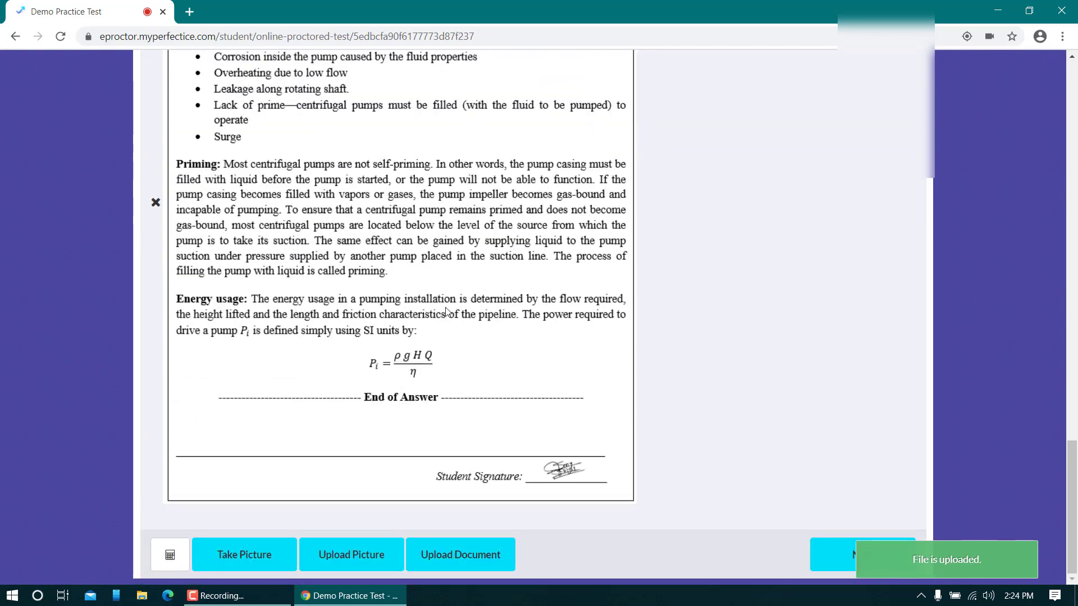
scroll(676, 298, up, 20)
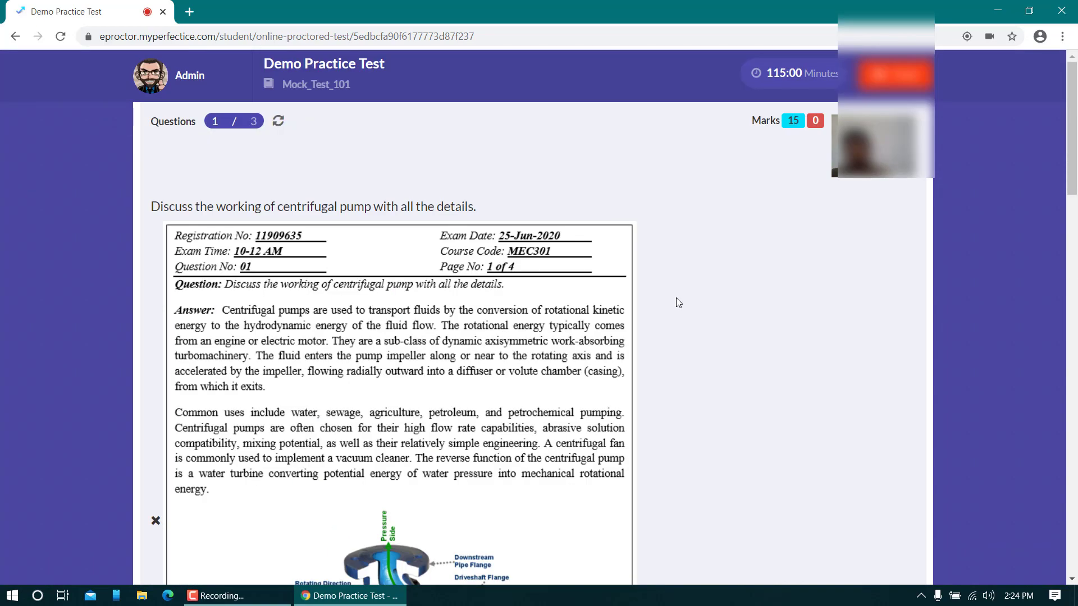
scroll(511, 266, down, 5)
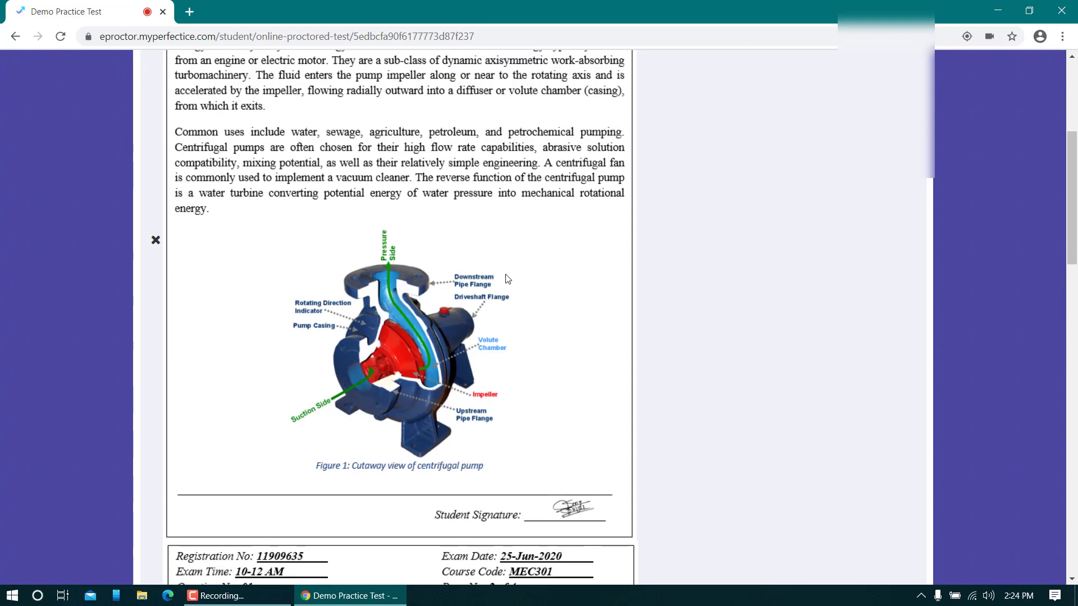
scroll(506, 274, down, 6)
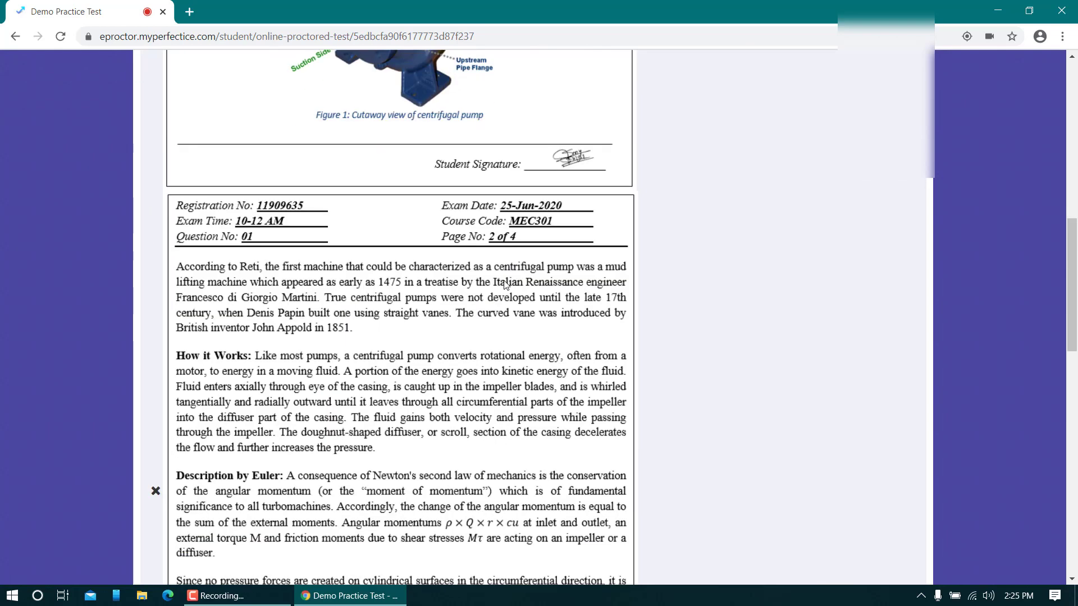
scroll(497, 283, up, 6)
scroll(488, 253, up, 6)
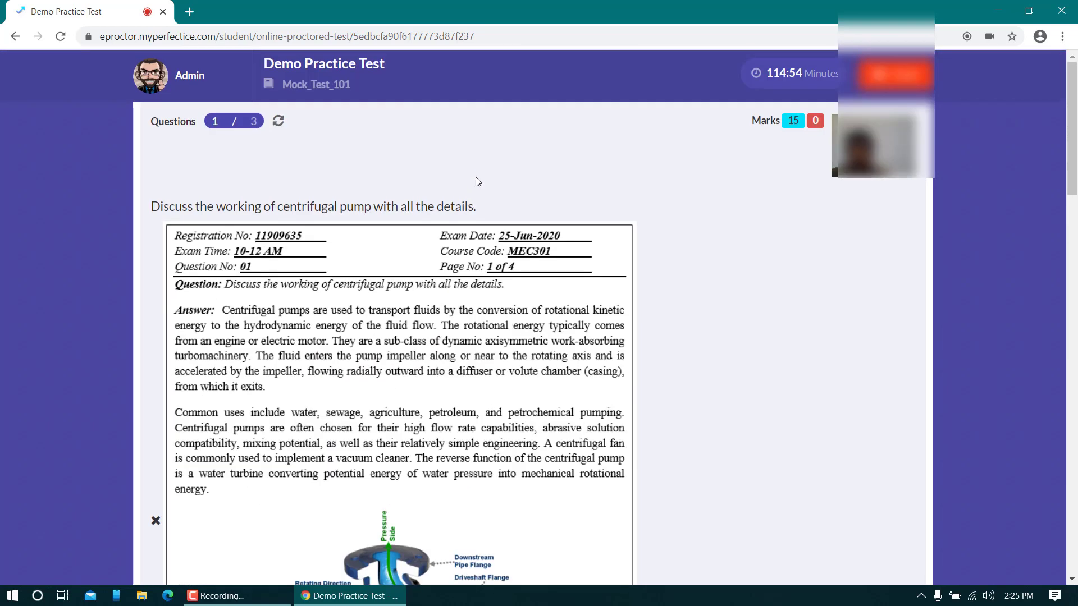
scroll(507, 276, down, 5)
scroll(507, 275, down, 4)
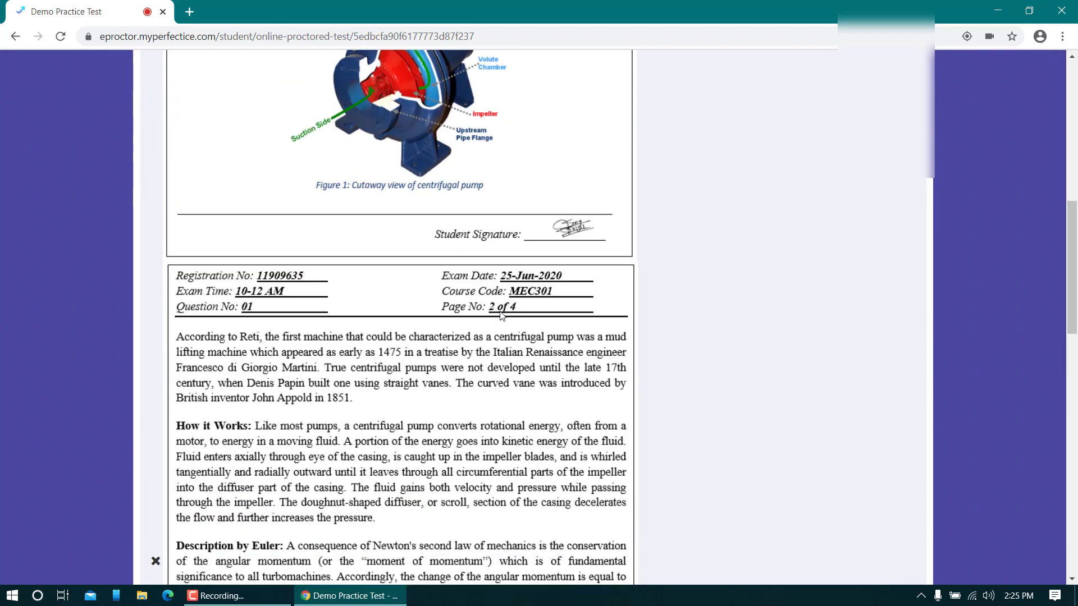
scroll(500, 316, down, 10)
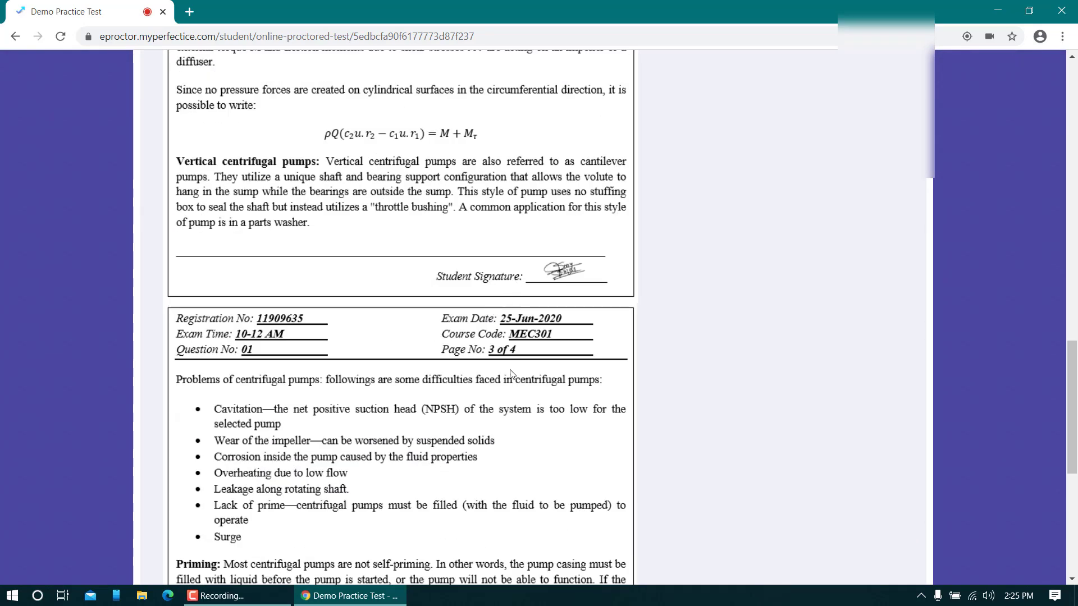
scroll(488, 346, down, 6)
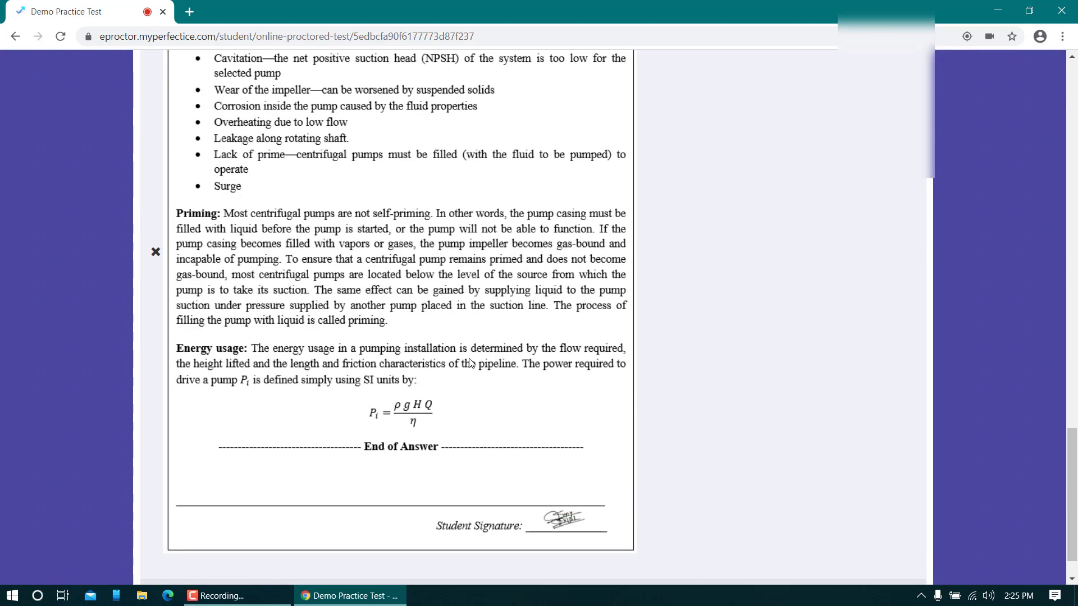
- Review question 1's uploaded answer pages backwards, from the End of Answer line to the first page under the question text
scroll(470, 362, down, 1)
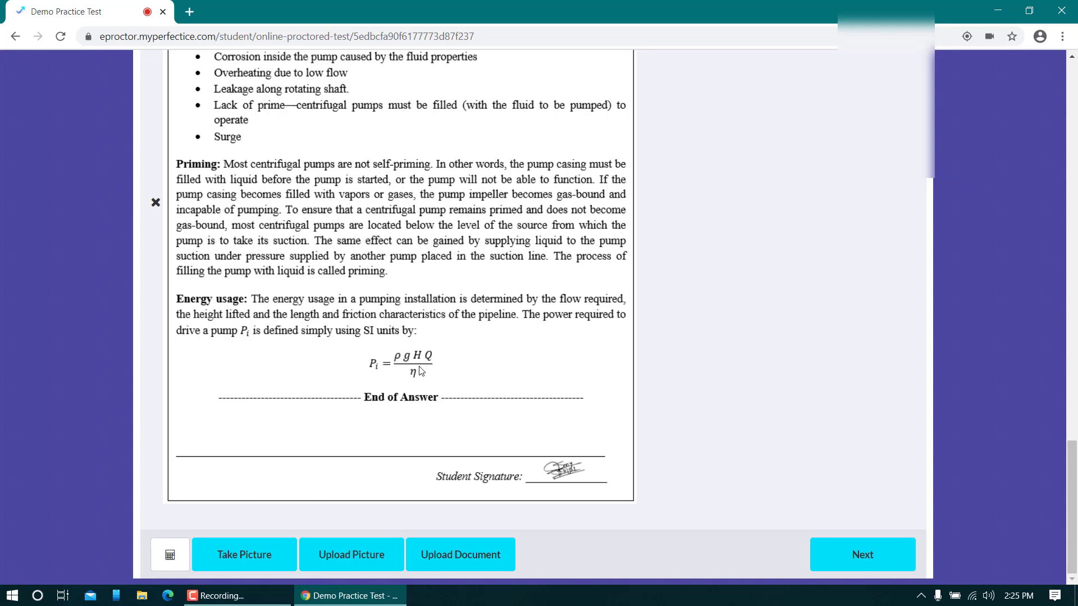
scroll(778, 317, up, 15)
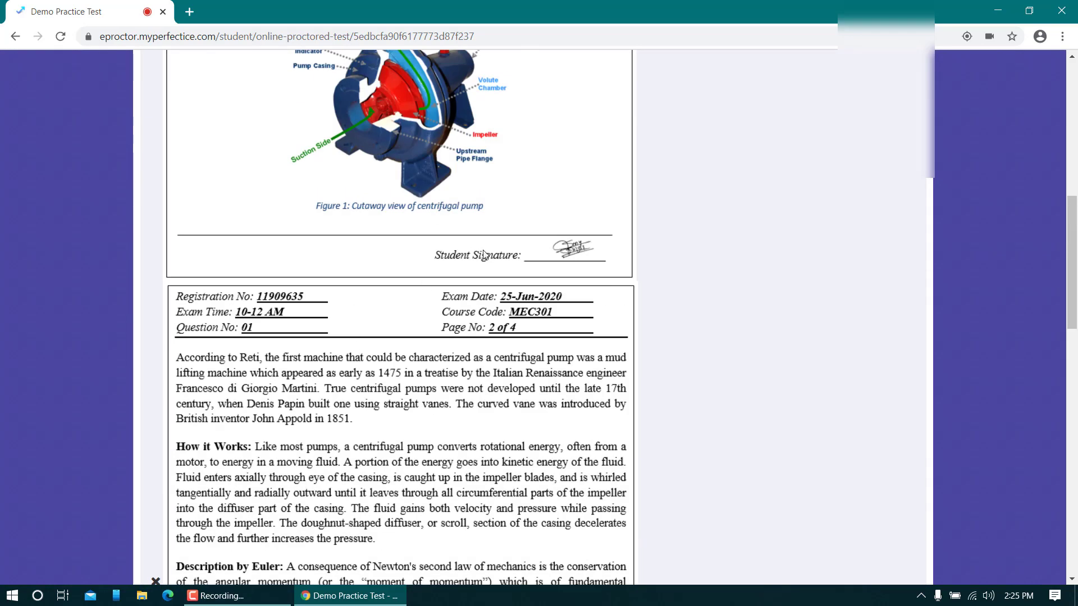
scroll(387, 306, up, 7)
scroll(387, 305, up, 3)
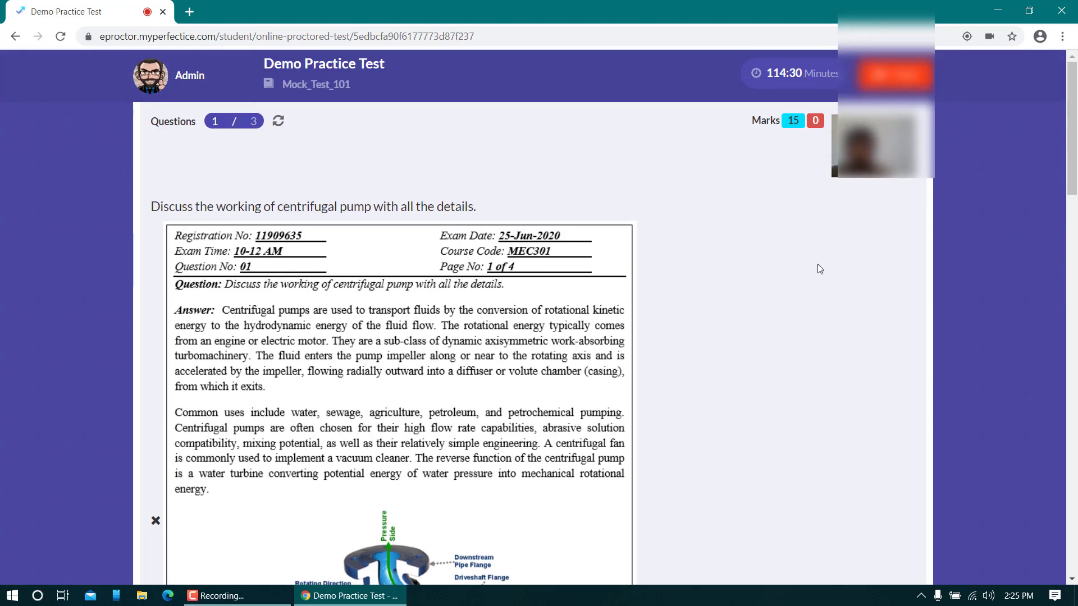
scroll(424, 280, down, 2)
scroll(424, 279, up, 2)
- Check the page order of question 1's answer from page 1 through page 3 and back, dismissing the window warning
scroll(238, 510, down, 12)
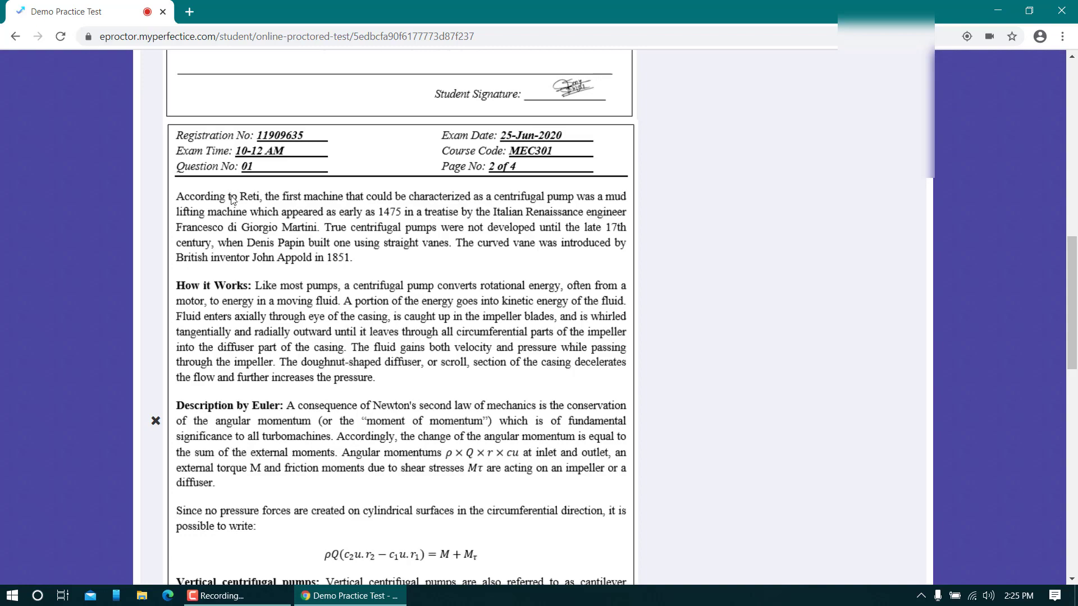
scroll(284, 495, down, 12)
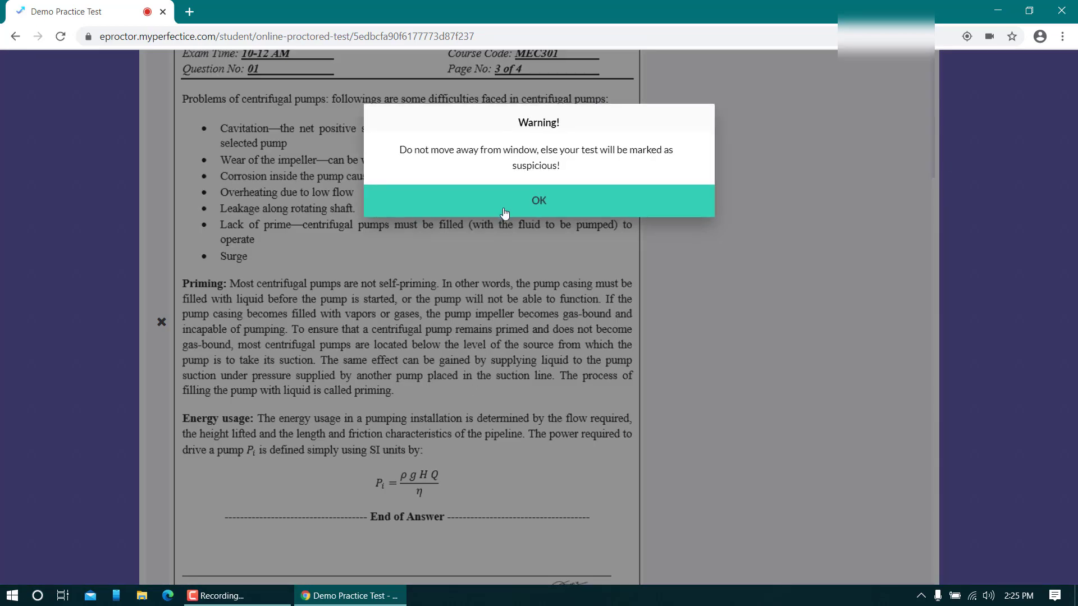
click(505, 212)
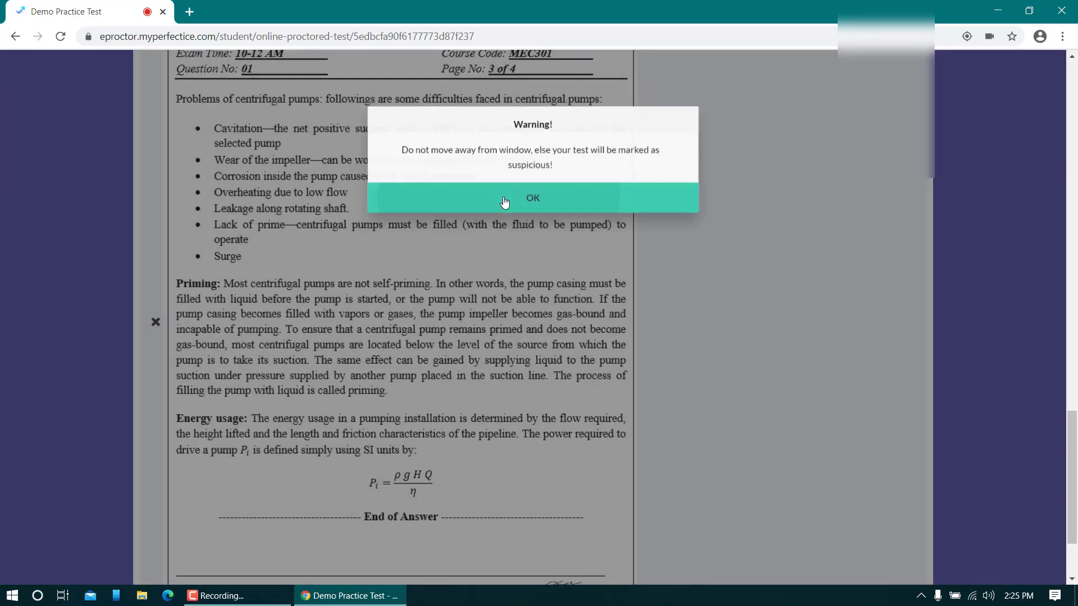
scroll(481, 375, down, 10)
scroll(481, 375, down, 13)
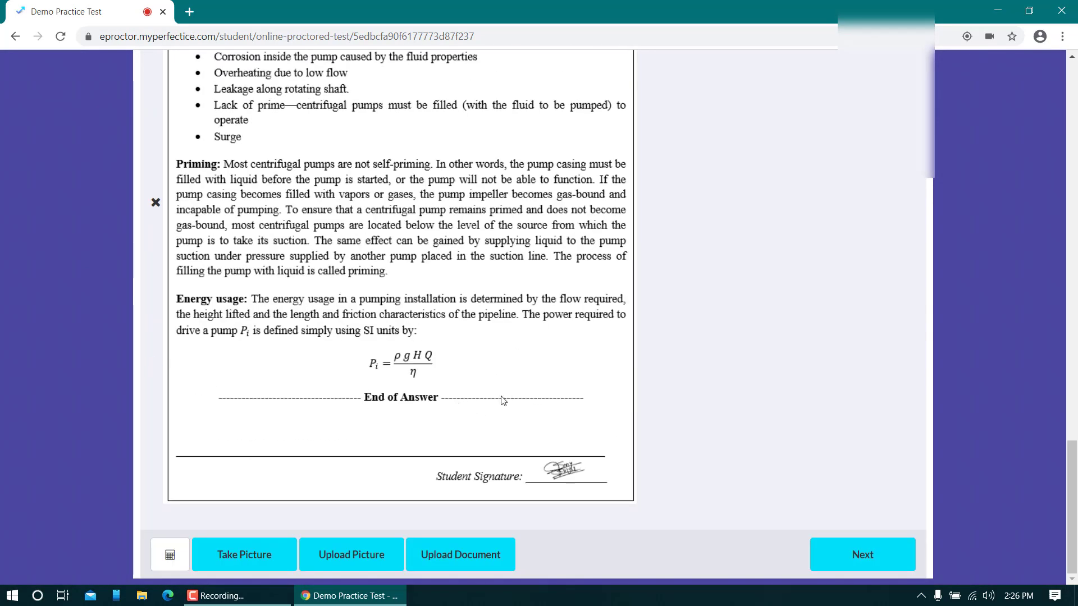
scroll(471, 384, up, 2)
scroll(443, 329, down, 2)
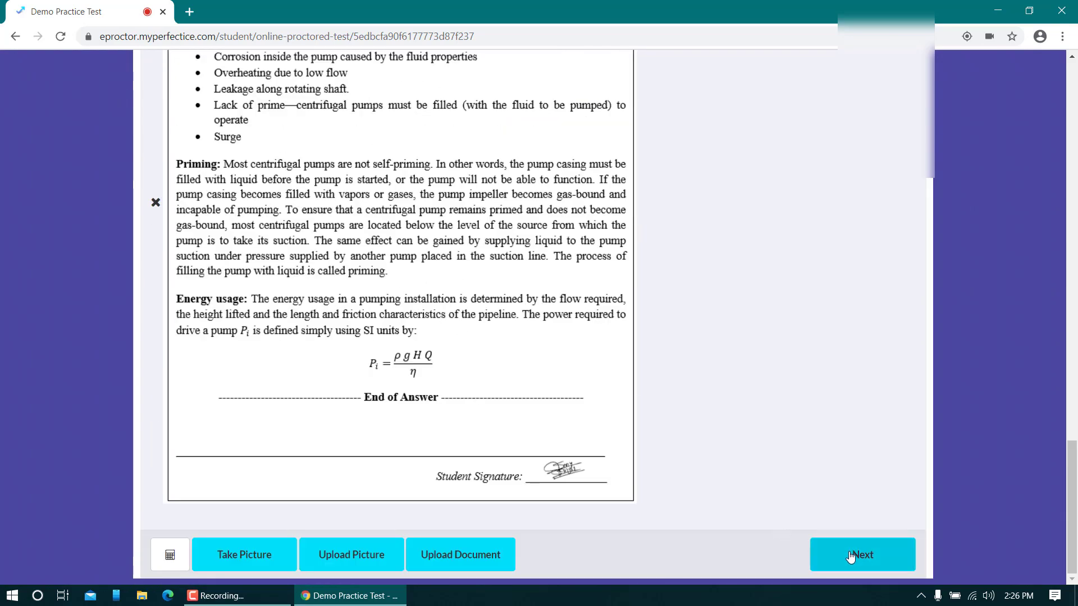
scroll(193, 202, up, 6)
scroll(193, 202, up, 18)
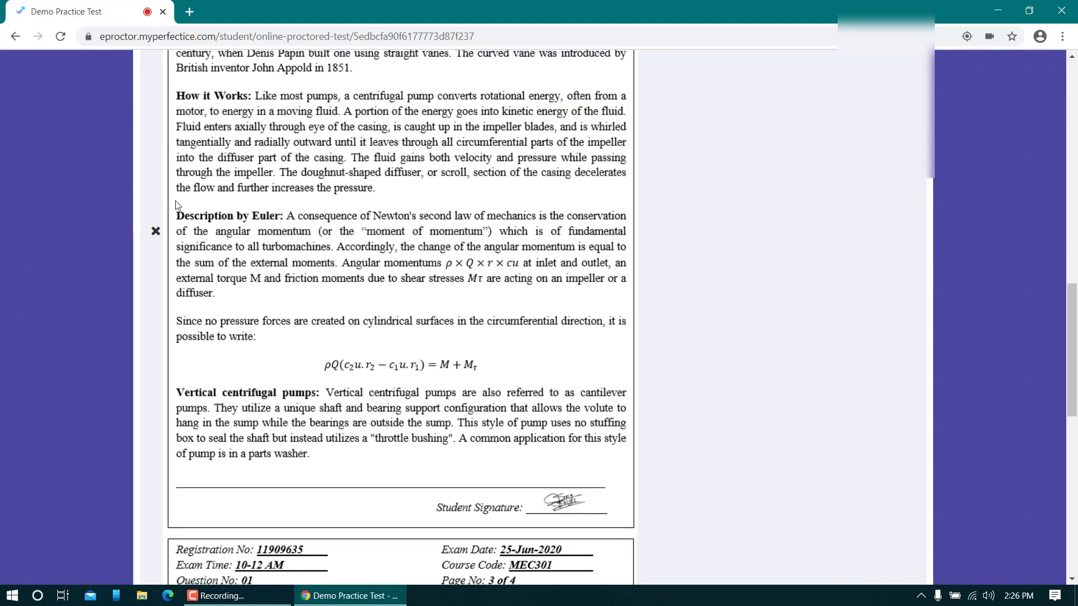
scroll(228, 221, up, 2)
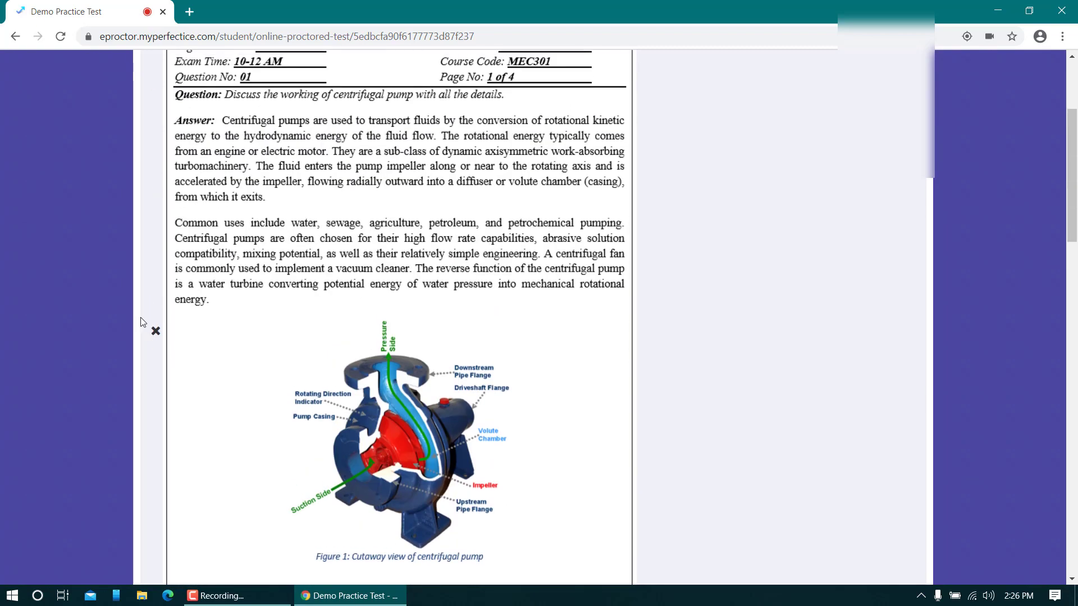
scroll(249, 312, up, 3)
scroll(237, 253, down, 20)
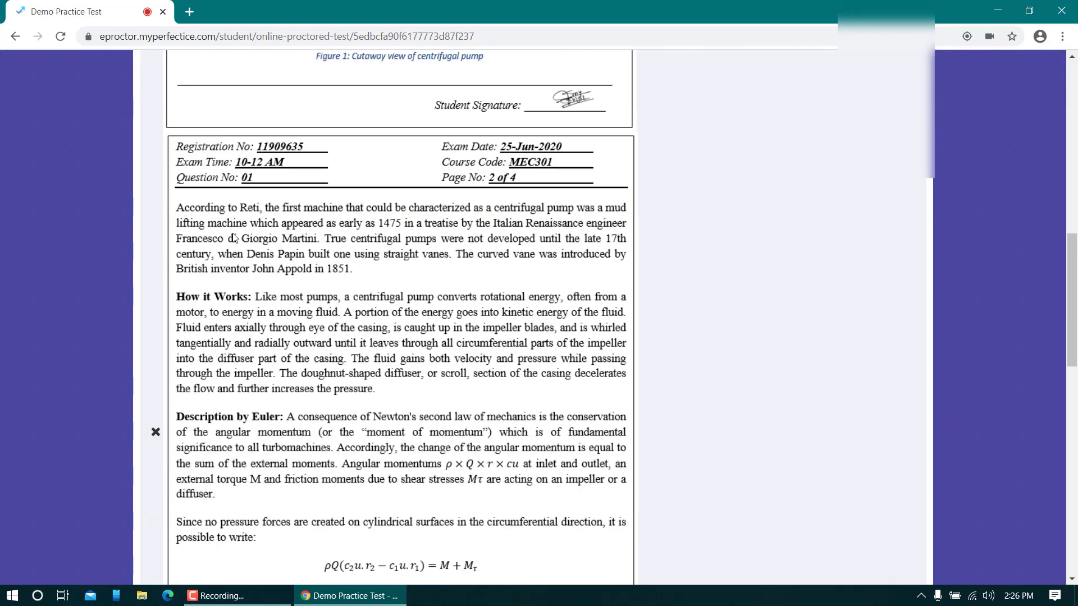
- Upload the picture Answer Format.png from the Pictures folder as an additional answer page for question 1
click(354, 556)
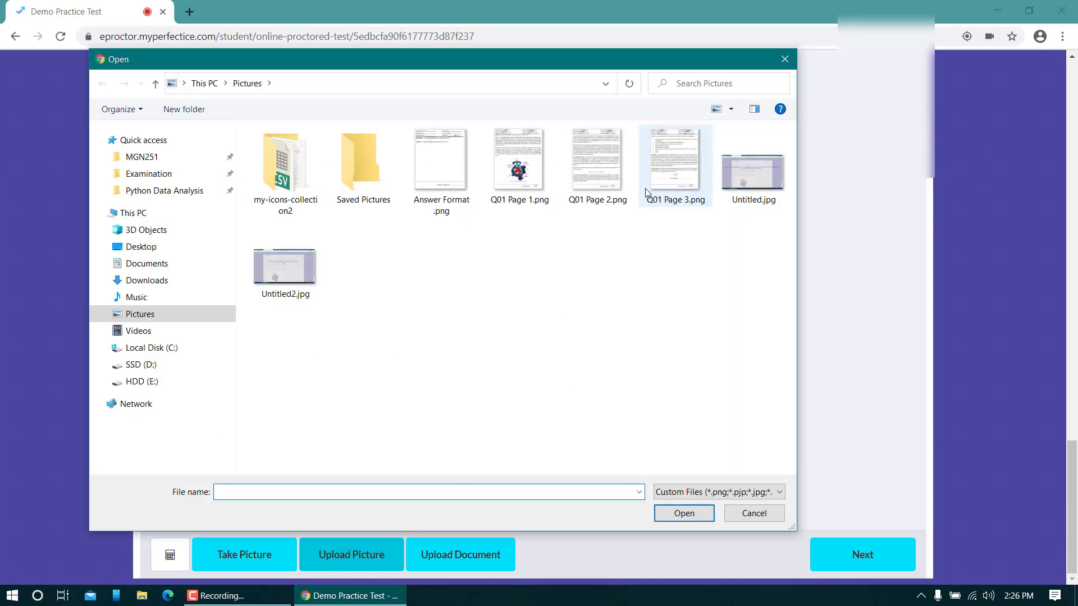
click(446, 173)
click(684, 512)
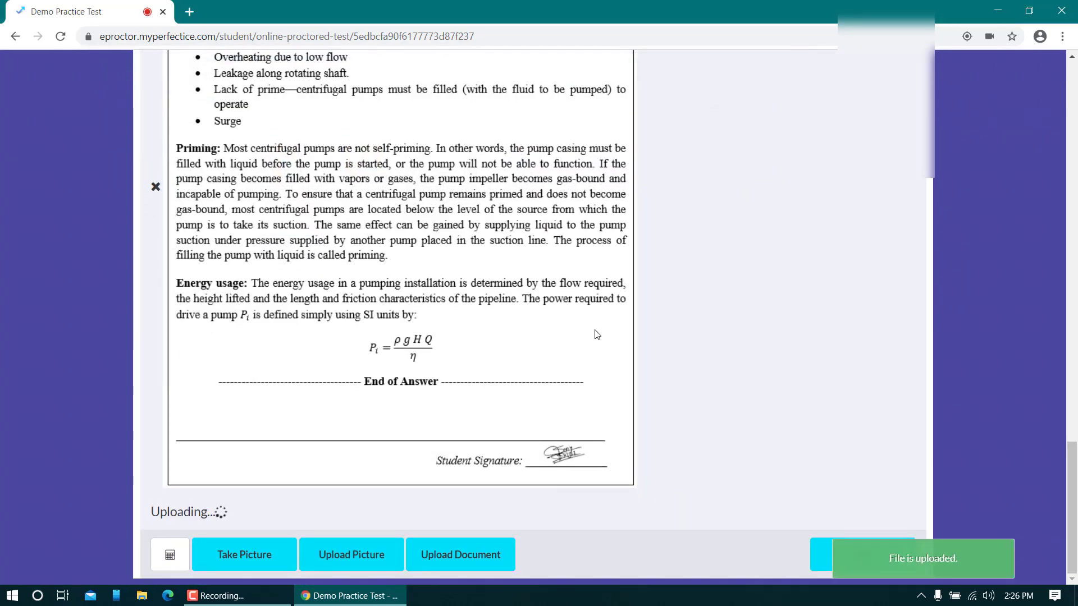
scroll(421, 310, down, 9)
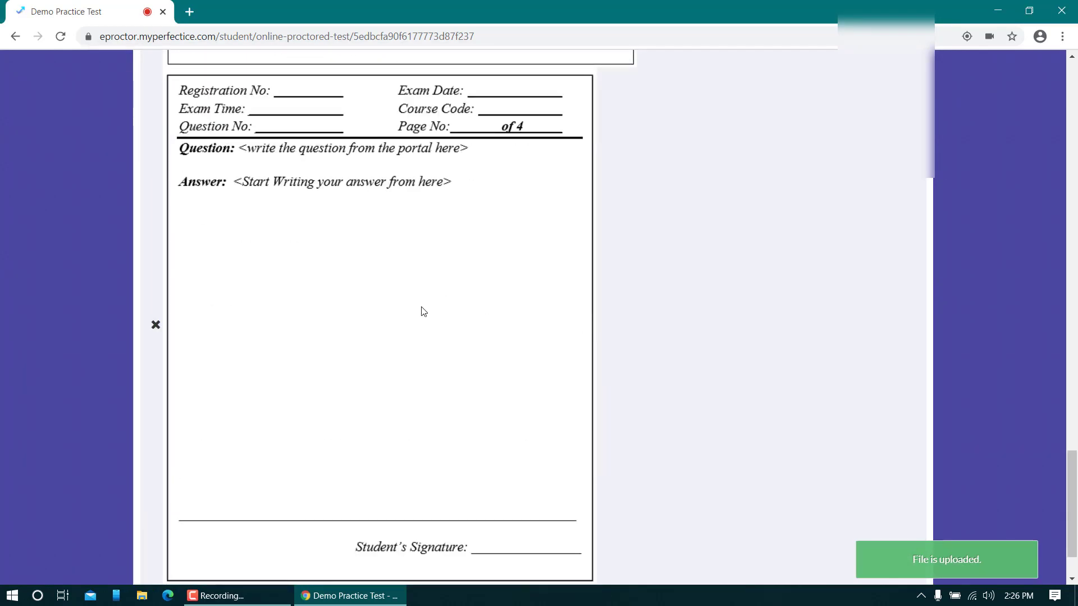
scroll(412, 330, up, 4)
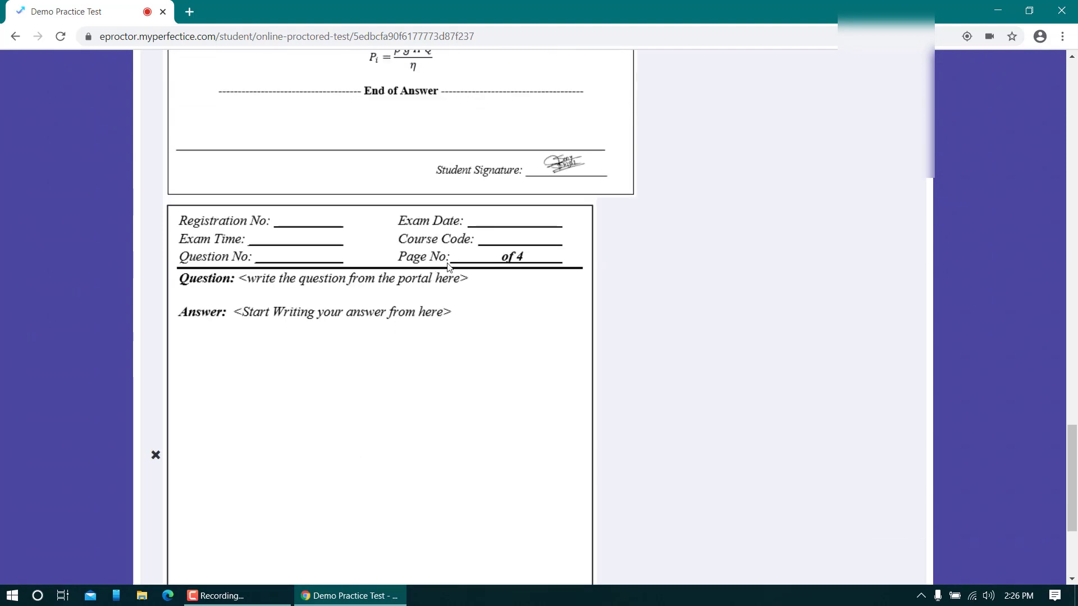
- Compare the blank answer format page with the preceding answer page and delete it from question 1's uploads
scroll(460, 263, up, 9)
scroll(230, 324, down, 9)
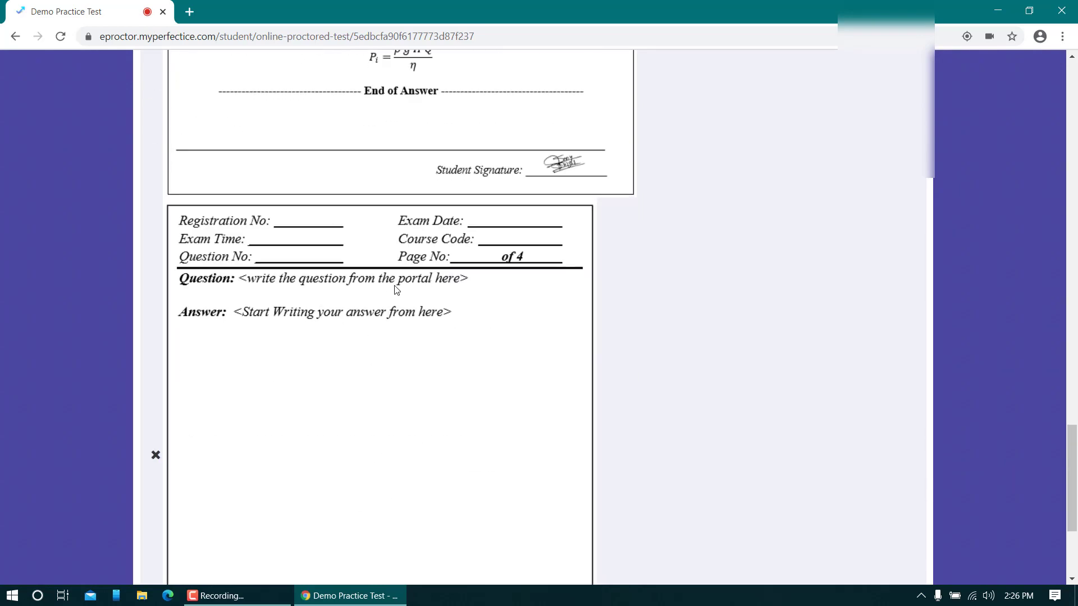
scroll(396, 290, down, 4)
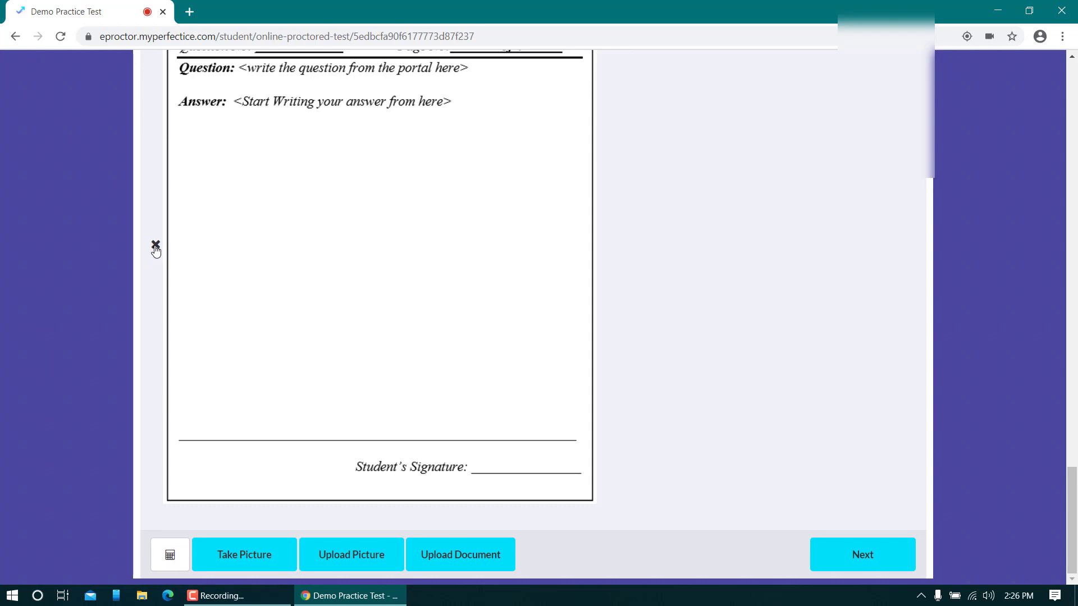
click(156, 245)
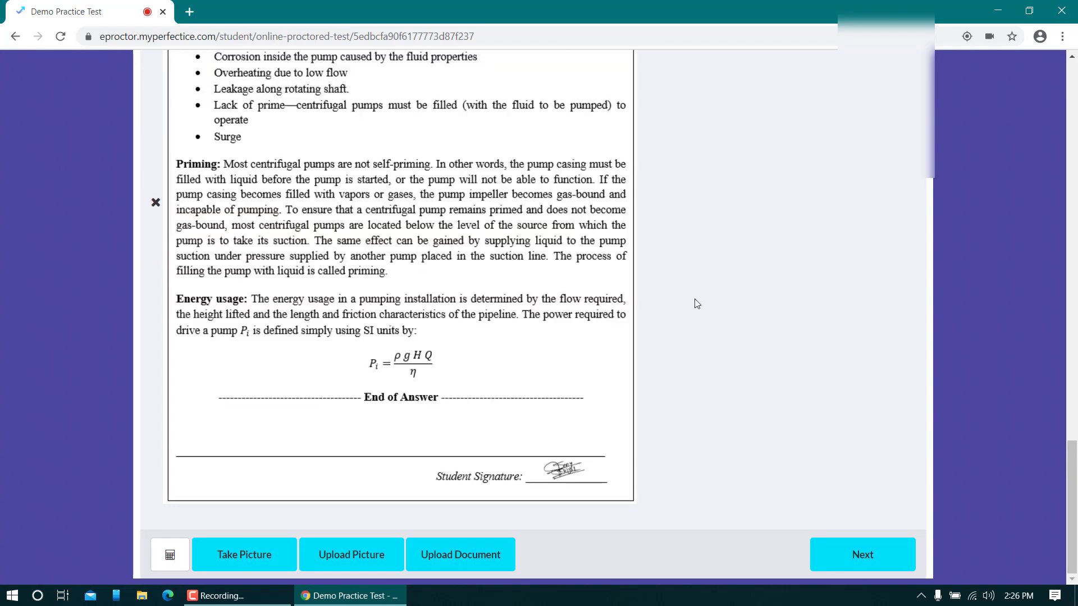
- Recheck the remaining uploaded answer pages of question 1 from the first to the last and dismiss the window warning
scroll(699, 305, up, 20)
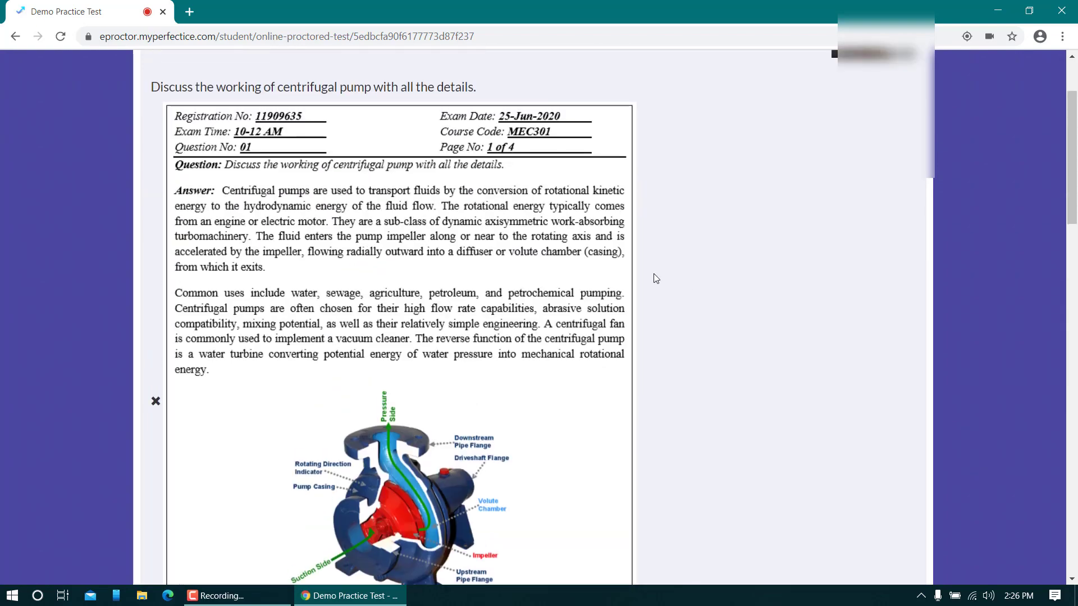
scroll(668, 279, up, 2)
scroll(497, 223, down, 8)
scroll(497, 224, down, 3)
scroll(528, 164, down, 6)
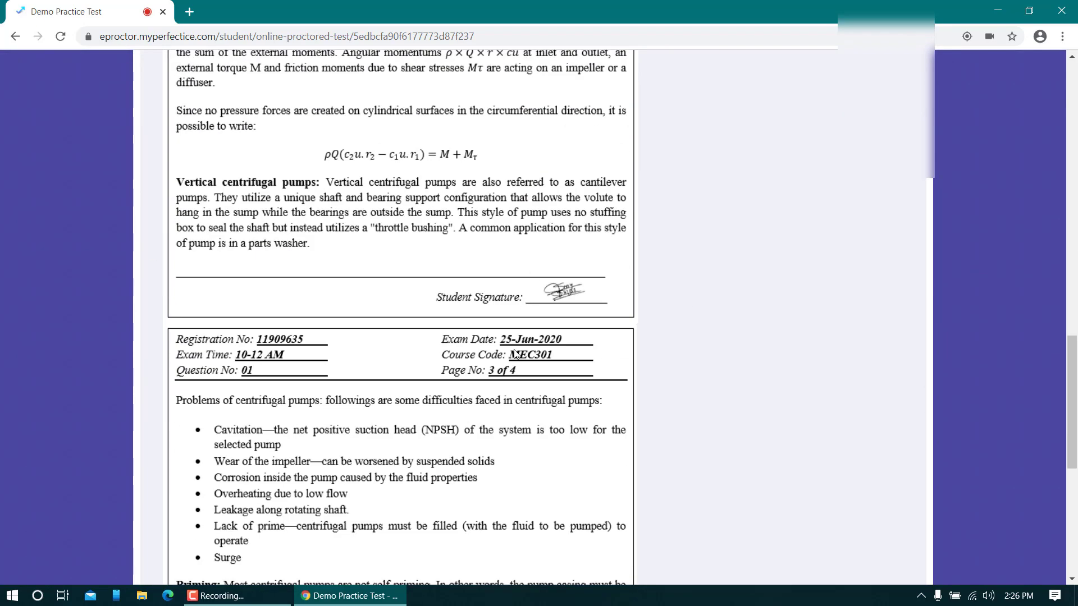
scroll(503, 384, down, 8)
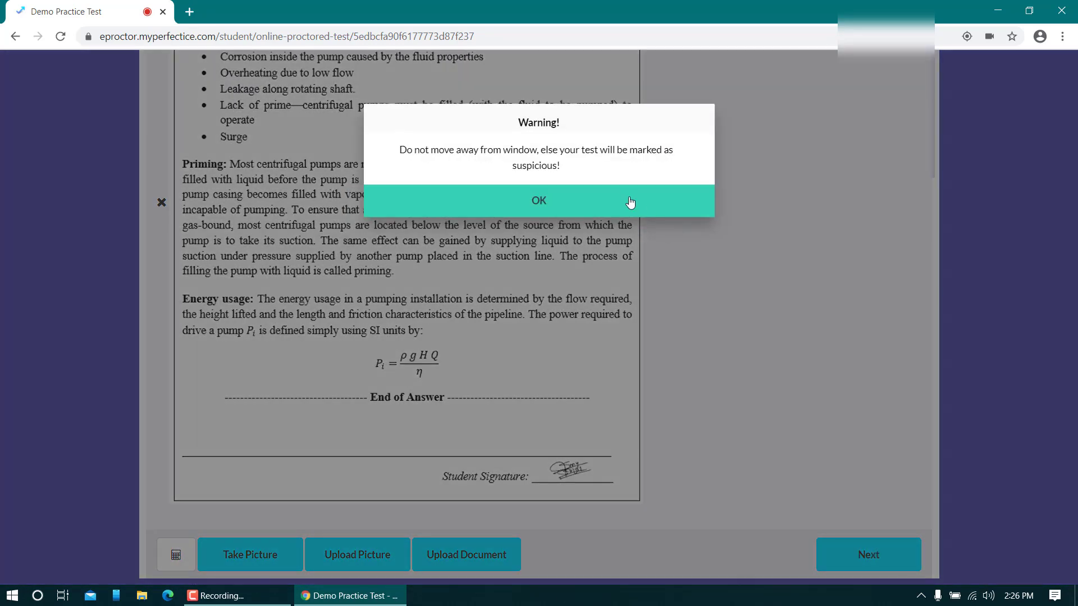
click(629, 201)
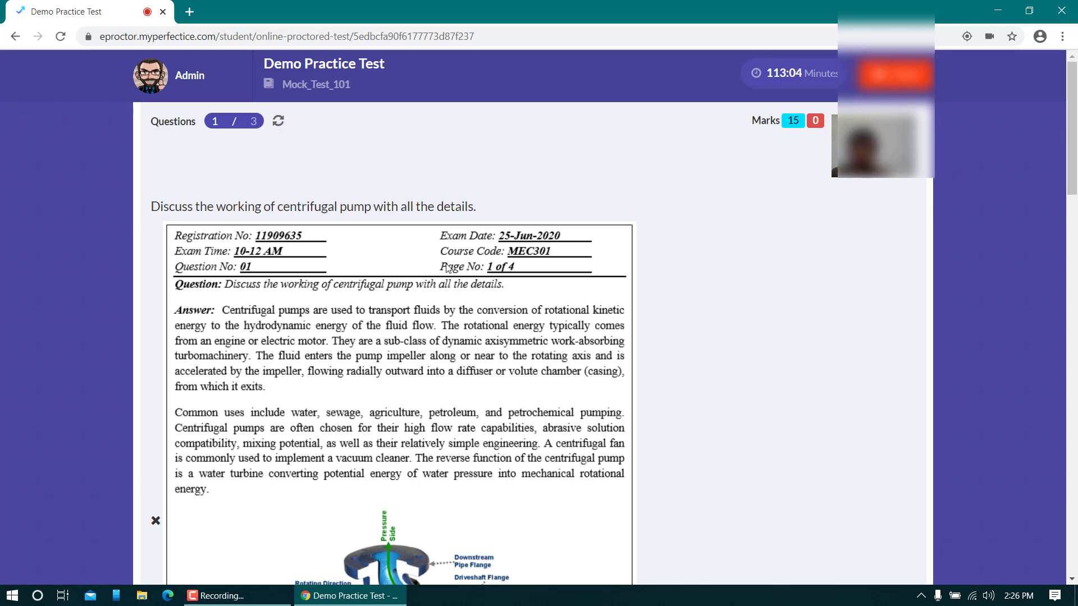
- Move on from question 1 to question 2, returning the test to full screen and confirming that question 1 is final
scroll(451, 394, down, 15)
scroll(506, 296, down, 10)
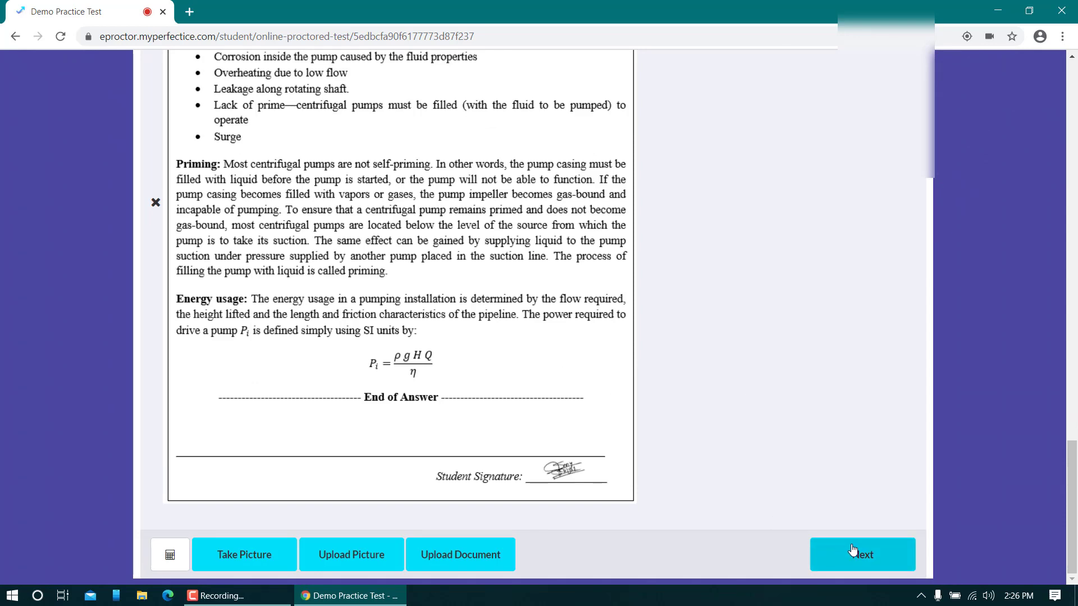
click(851, 559)
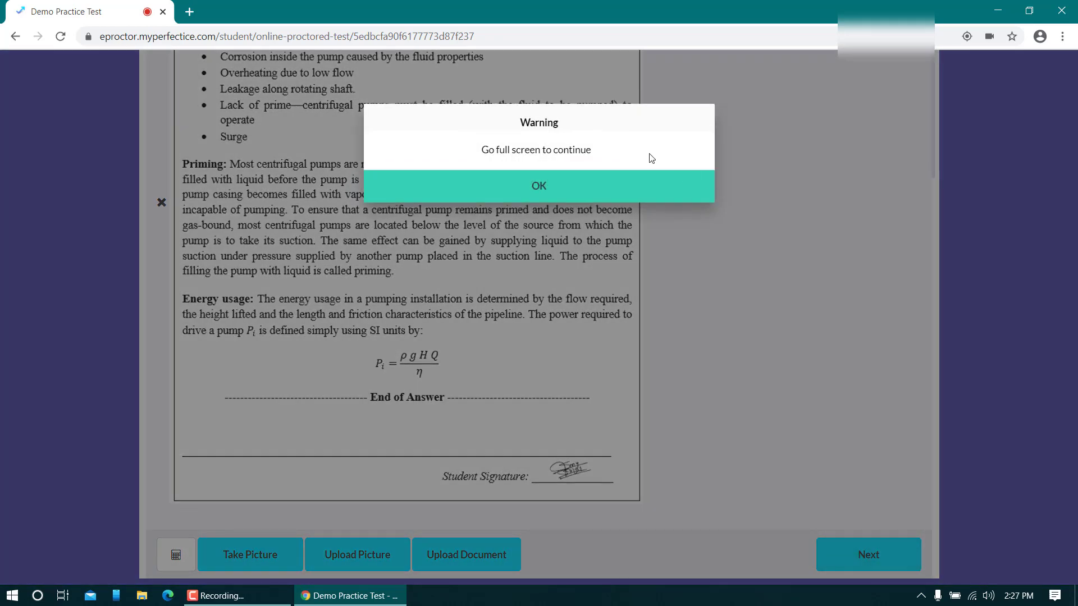
click(548, 195)
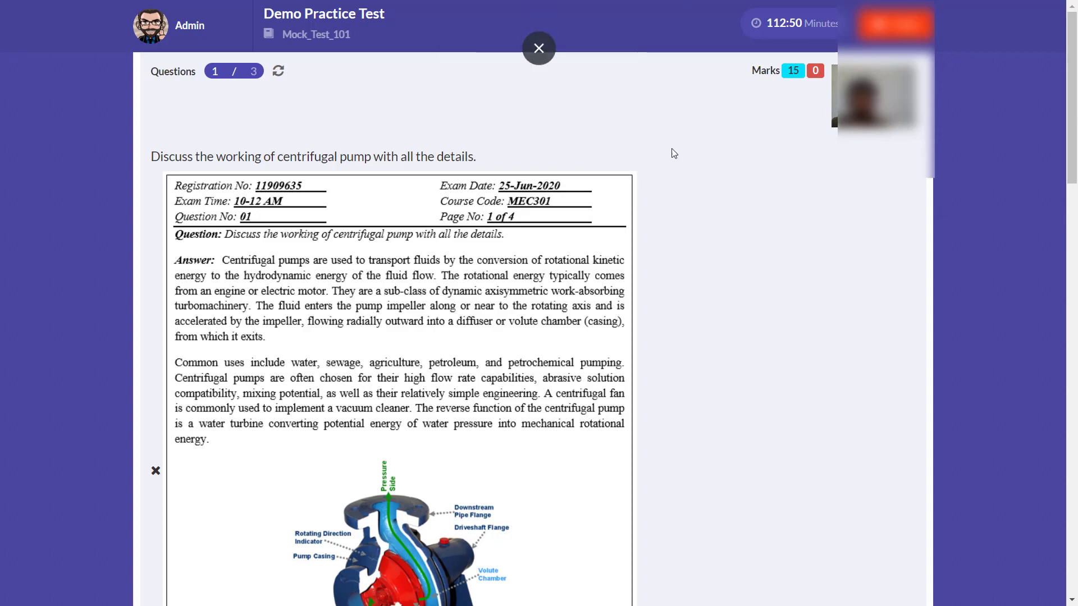
scroll(608, 223, down, 9)
scroll(608, 223, down, 20)
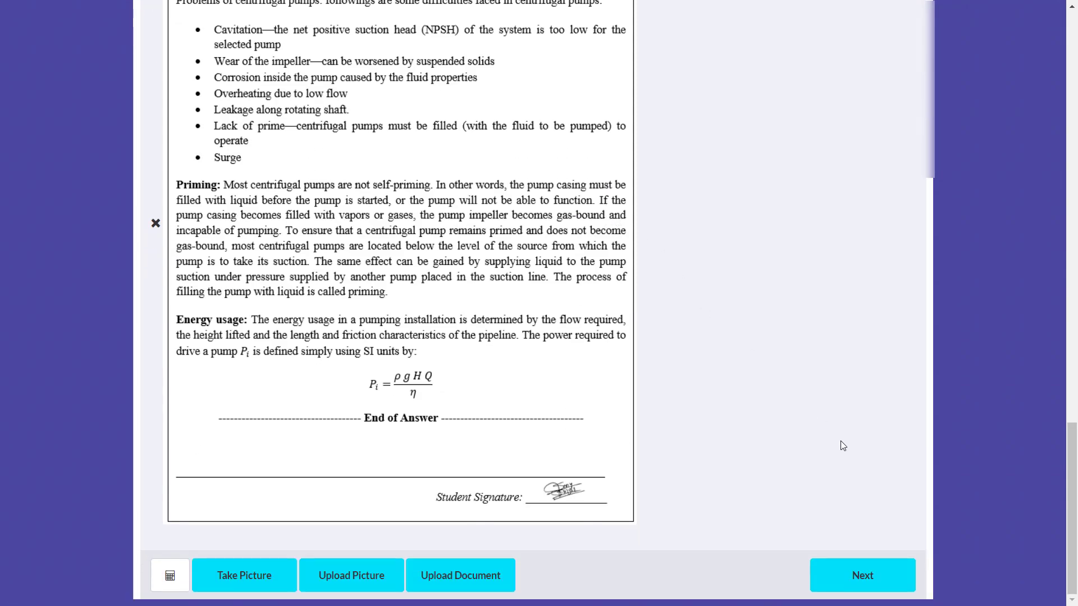
click(848, 579)
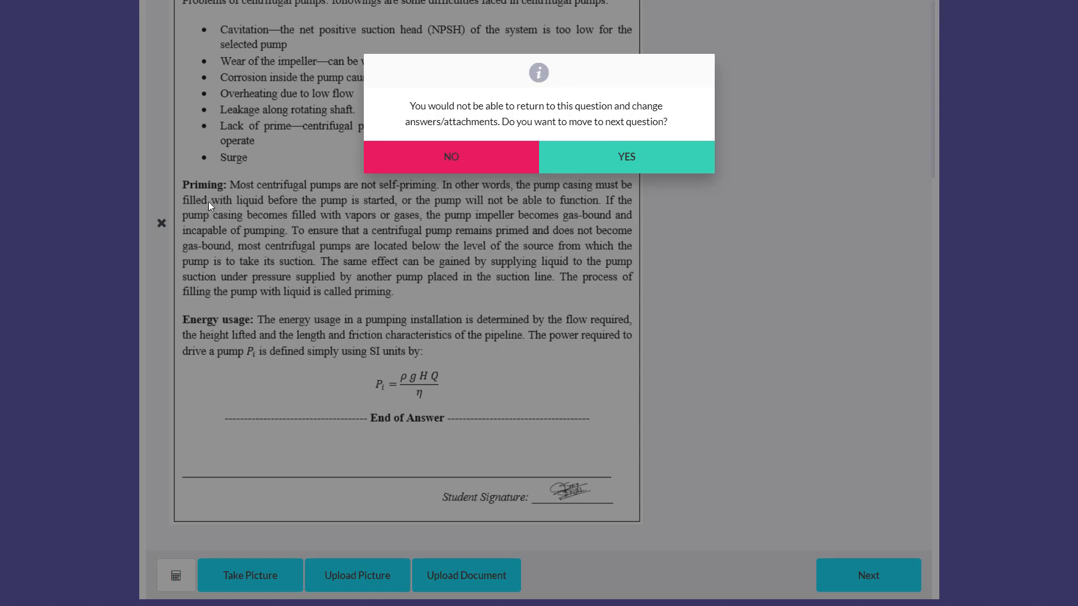
click(662, 161)
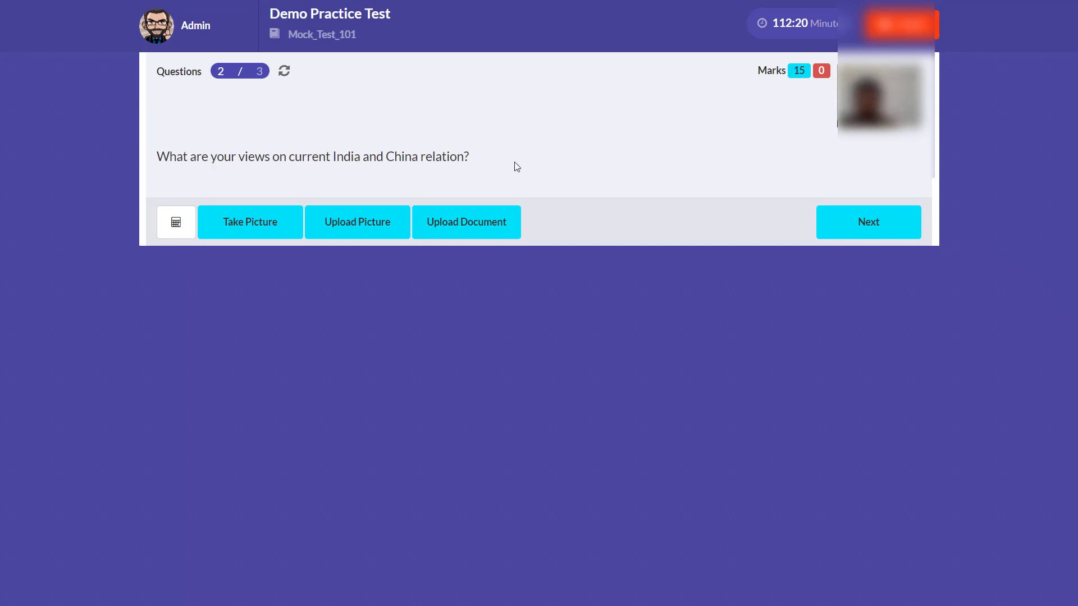
- Leave full screen and open Camera Go from the phone's app list
key(Escape)
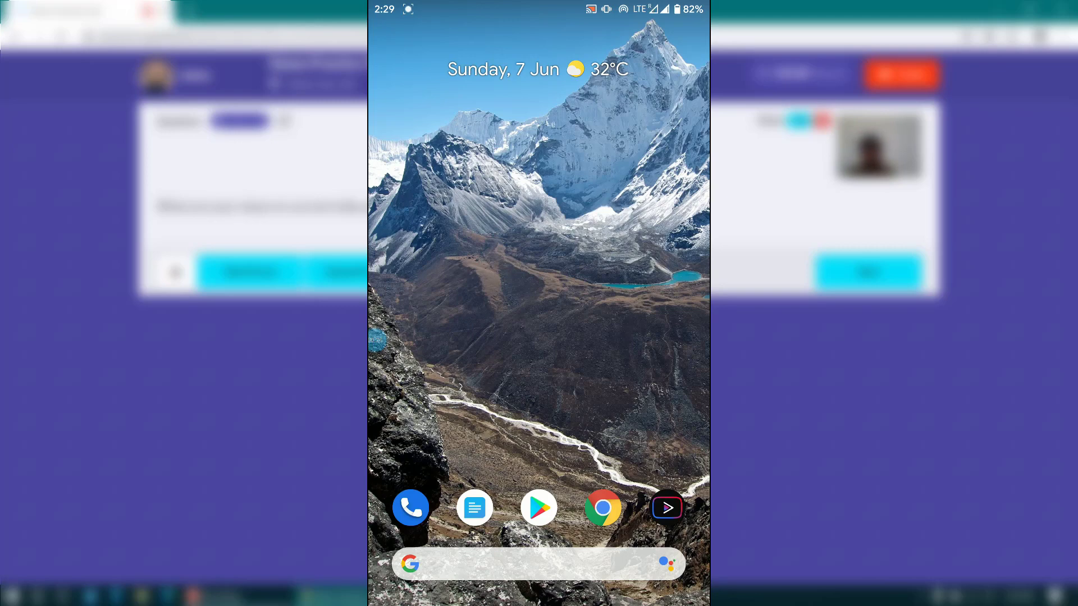
drag(539, 534, 539, 281)
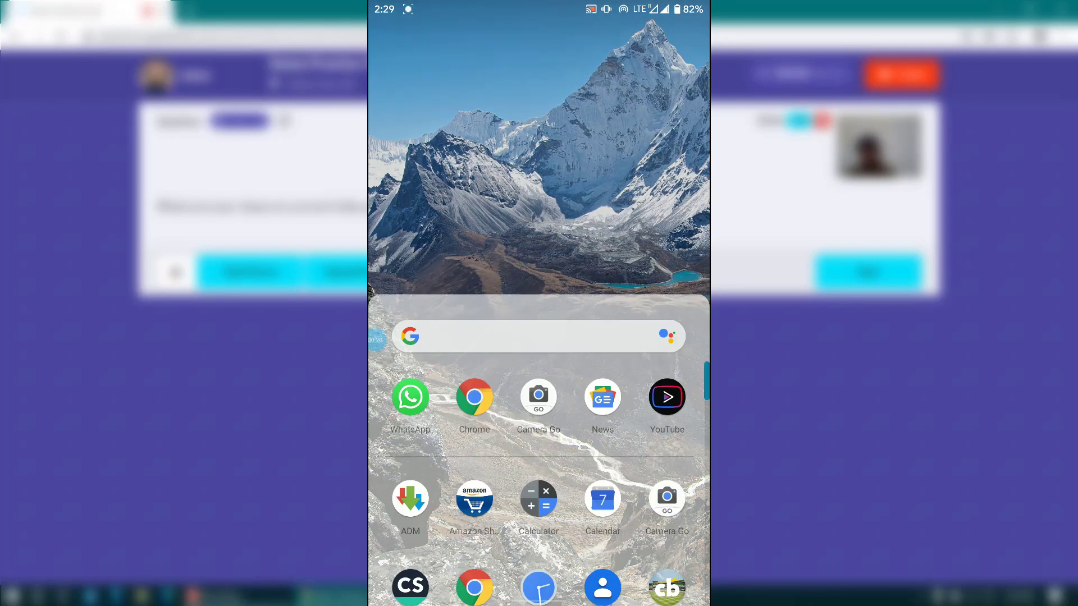
mouse_move(662, 173)
mouse_down()
mouse_move(622, 228)
mouse_move(700, 196)
mouse_up()
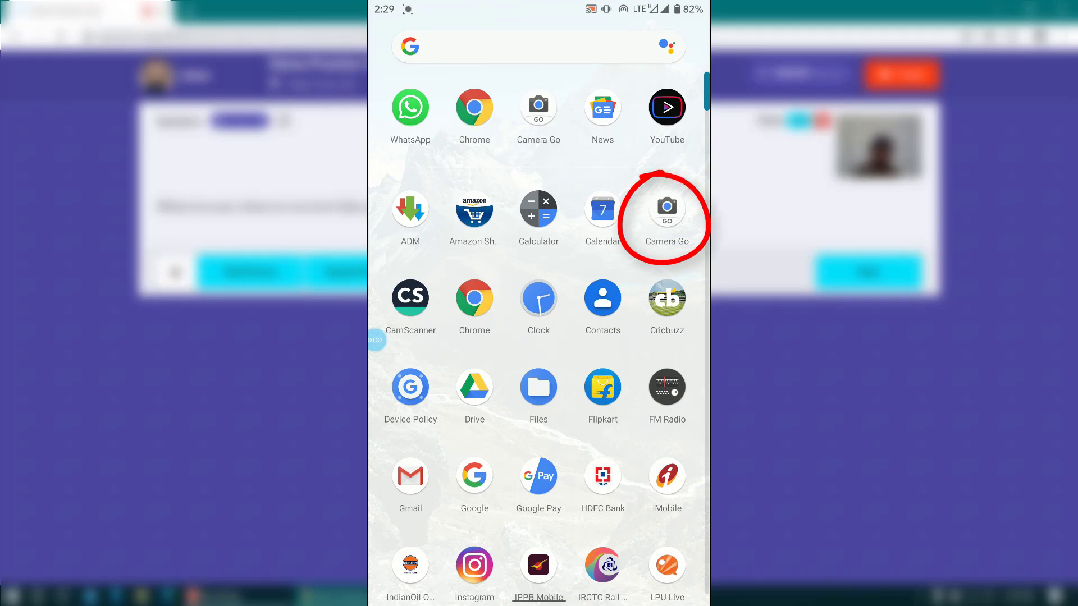
click(667, 209)
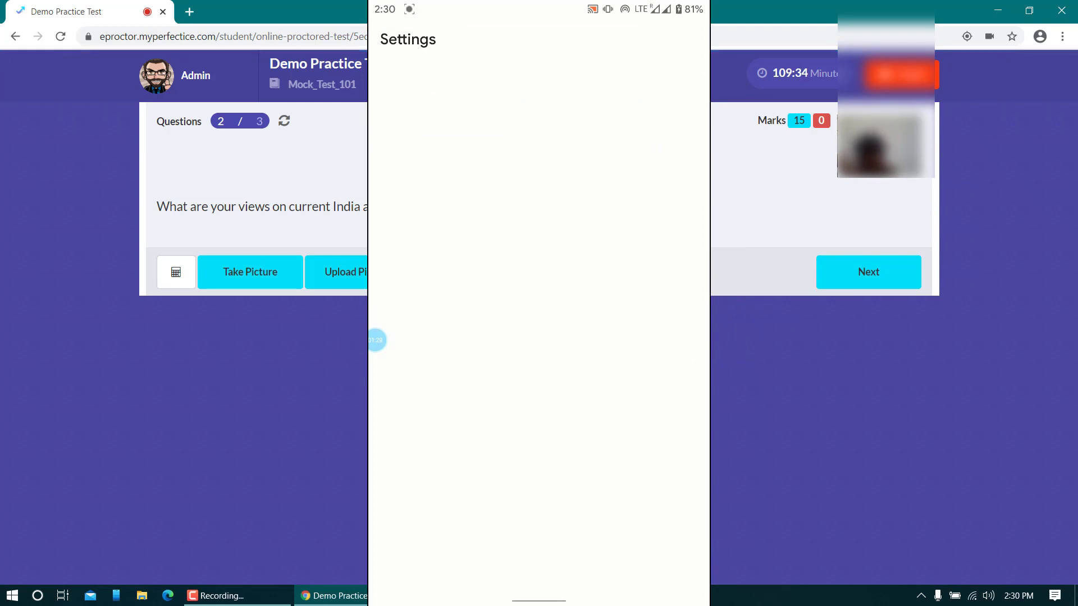
- Start a picture upload for question 2 and browse to DCIM > Camera in the Moto G5 Plus's internal shared storage
click(454, 206)
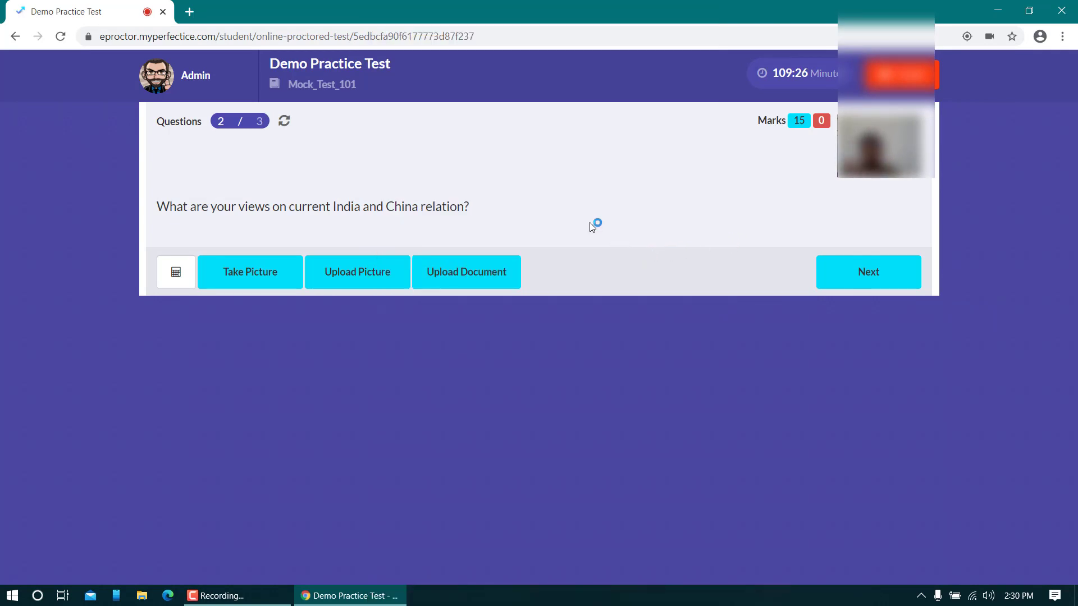
click(367, 282)
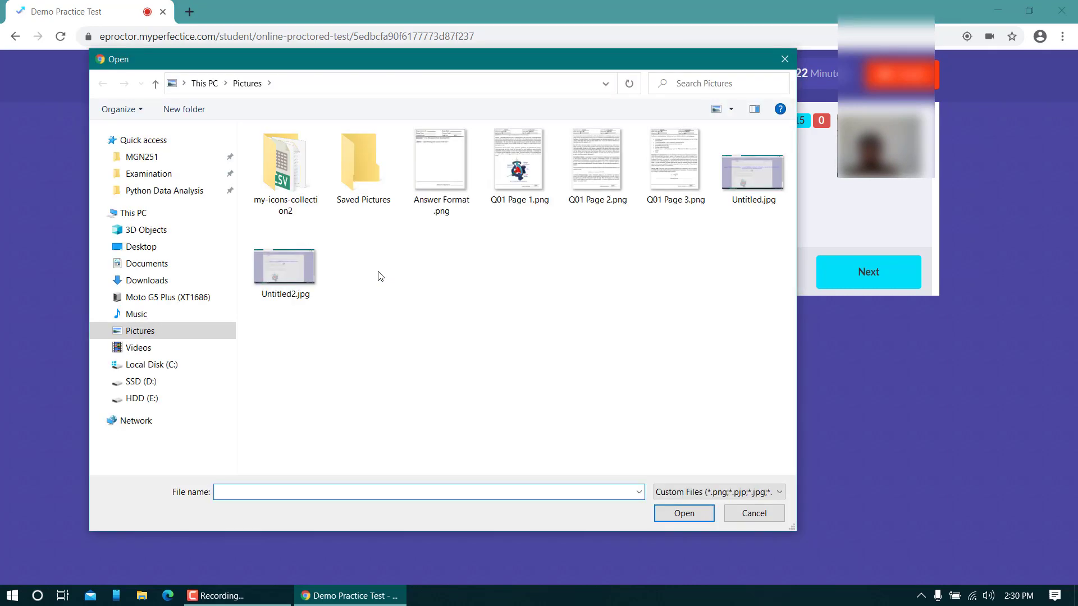
click(155, 215)
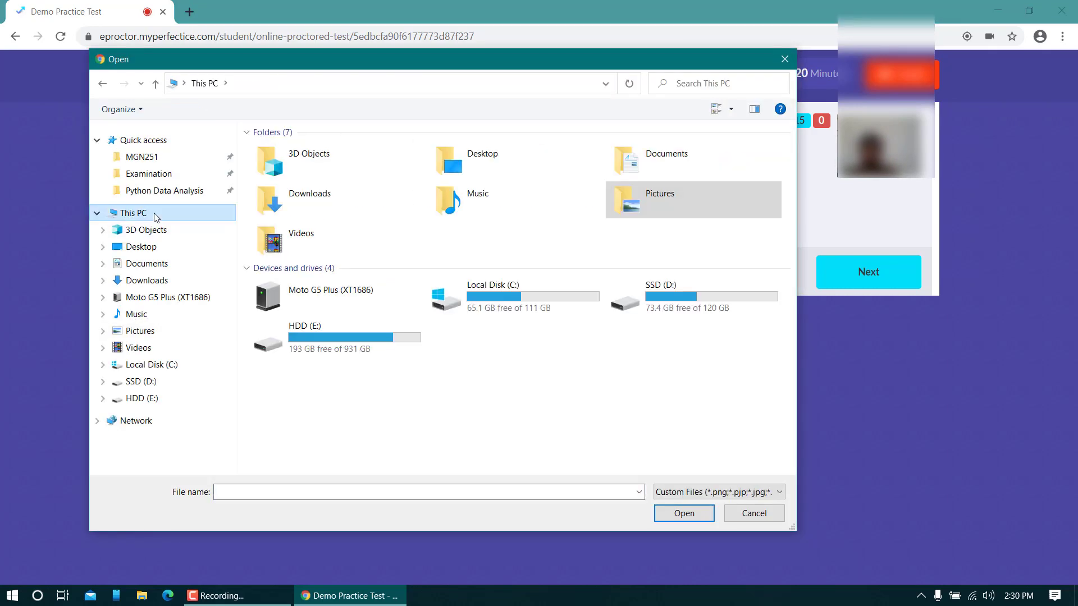
double_click(343, 300)
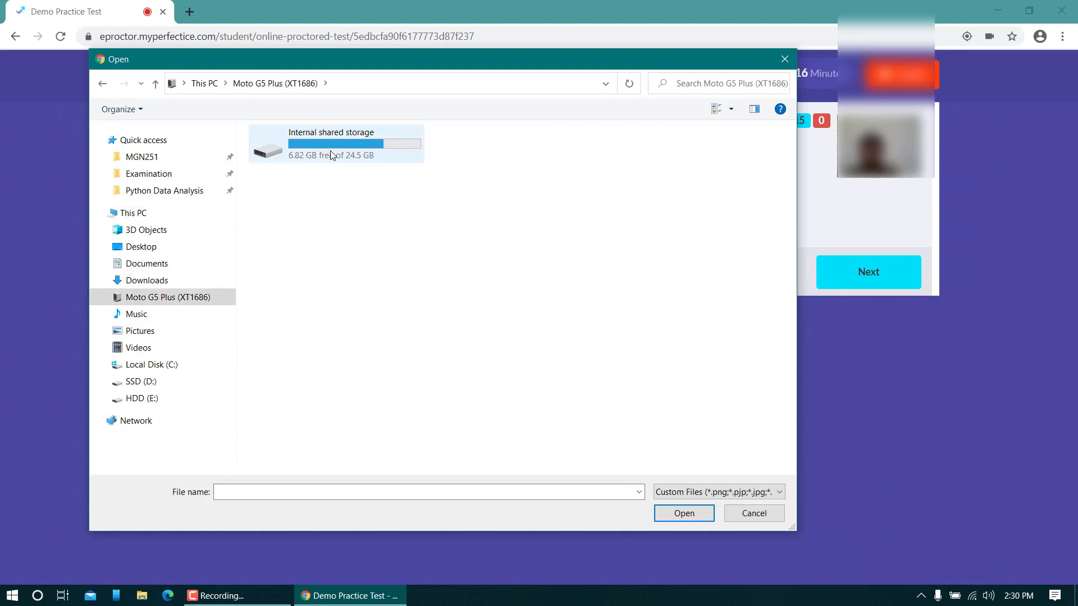
double_click(331, 152)
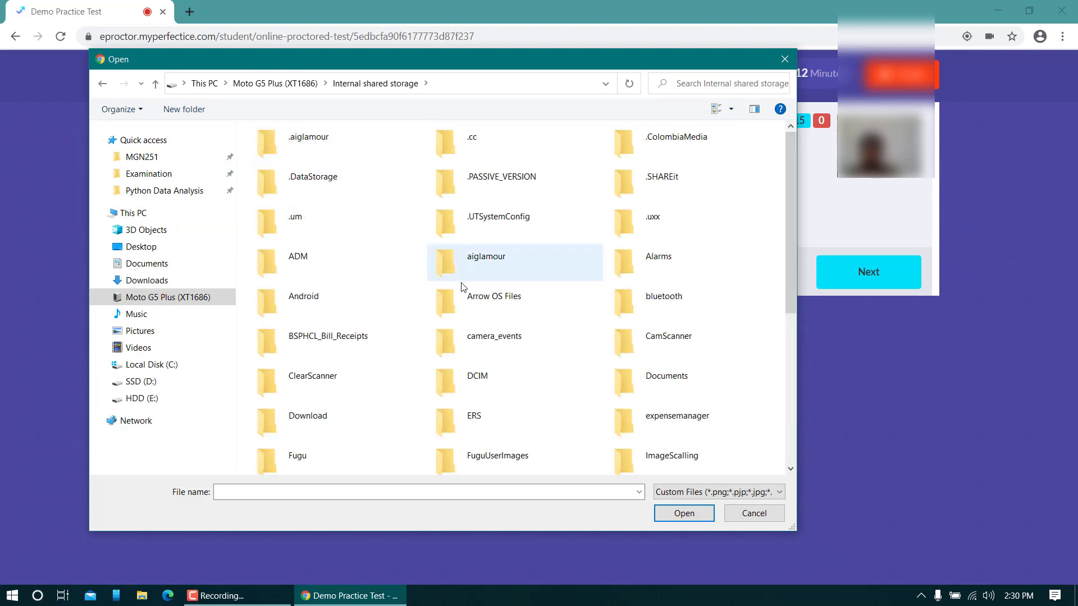
double_click(477, 382)
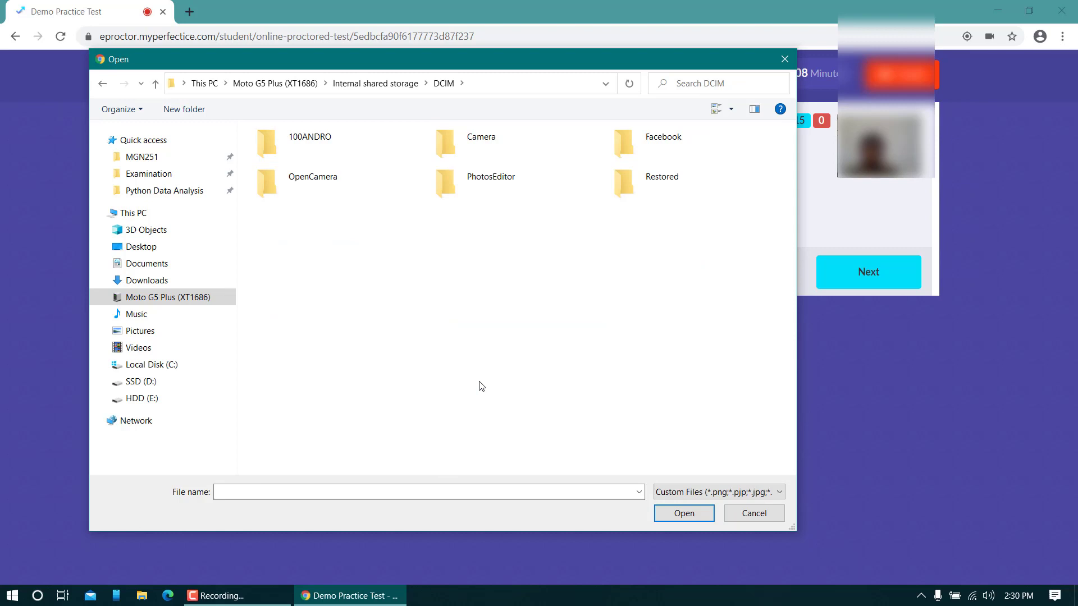
double_click(483, 143)
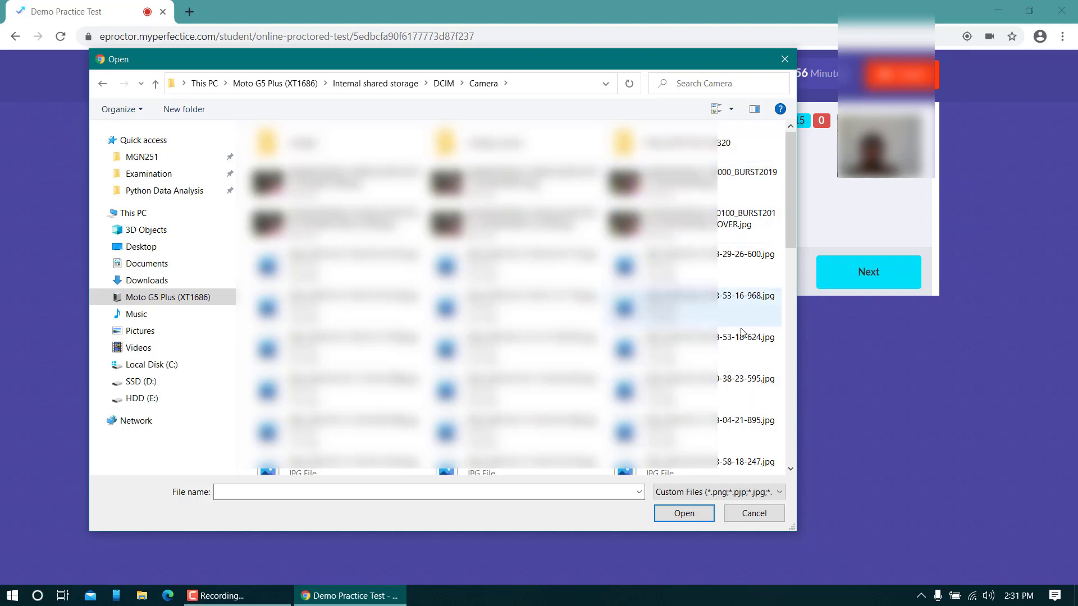
- Show the Camera folder's files in Details view, sorted by modified date with the newest first
click(731, 110)
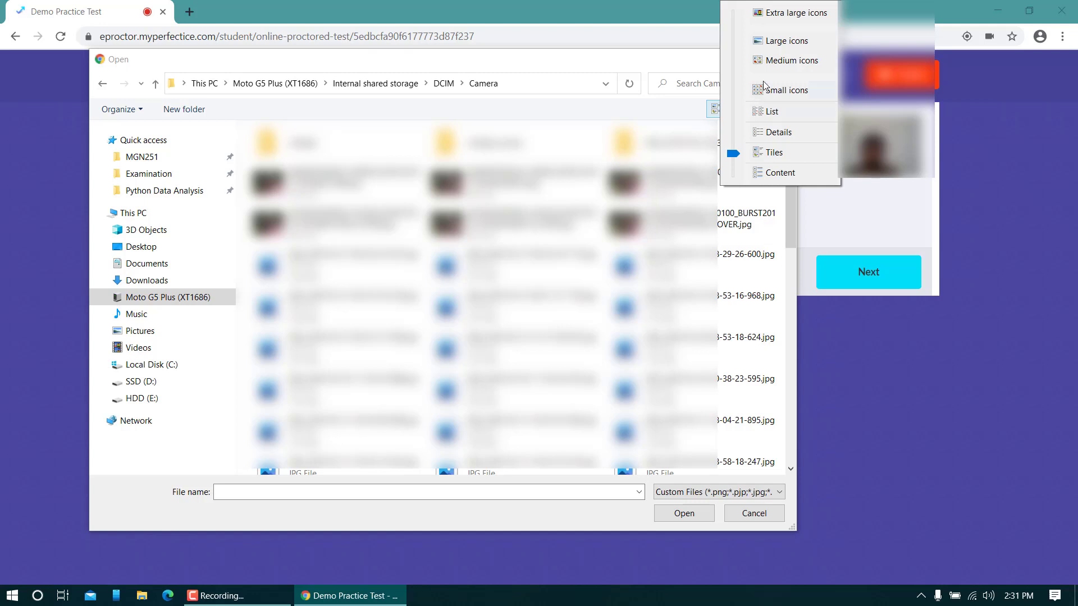
click(783, 135)
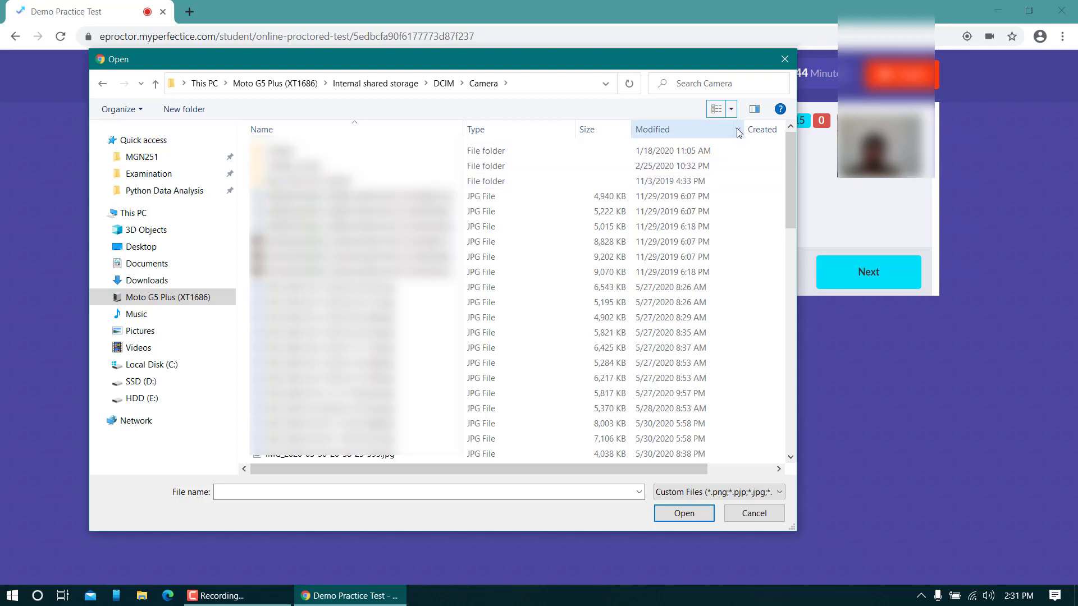
click(698, 132)
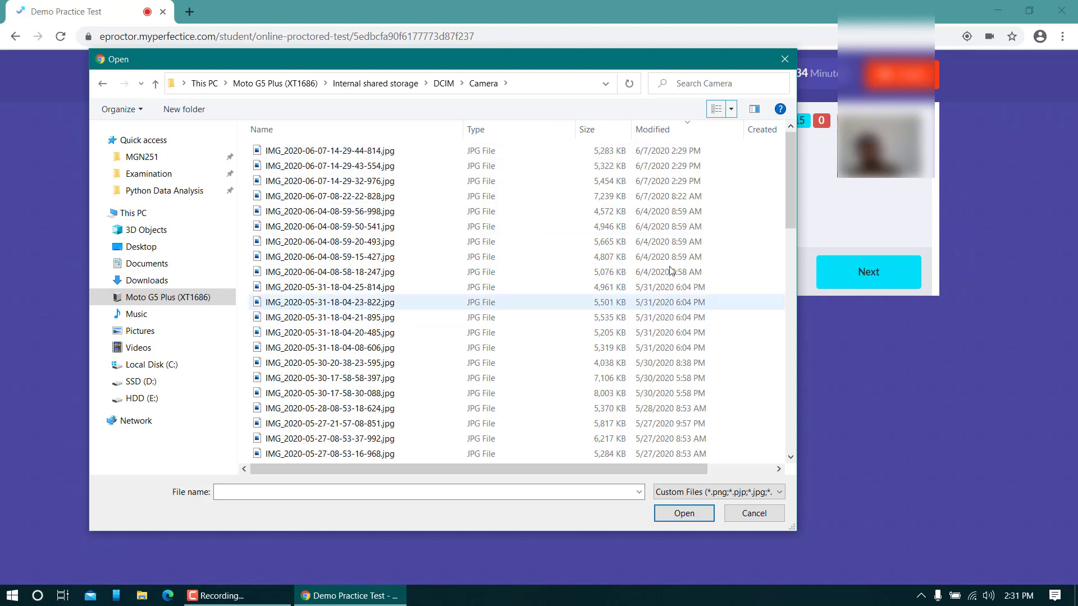
click(700, 183)
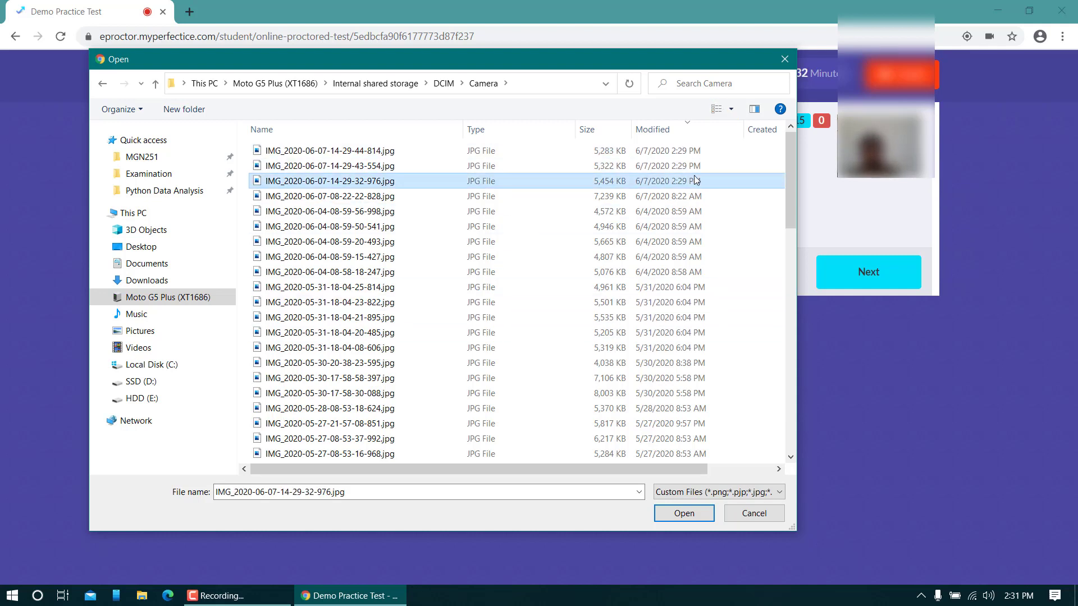
click(696, 153)
click(697, 166)
click(693, 181)
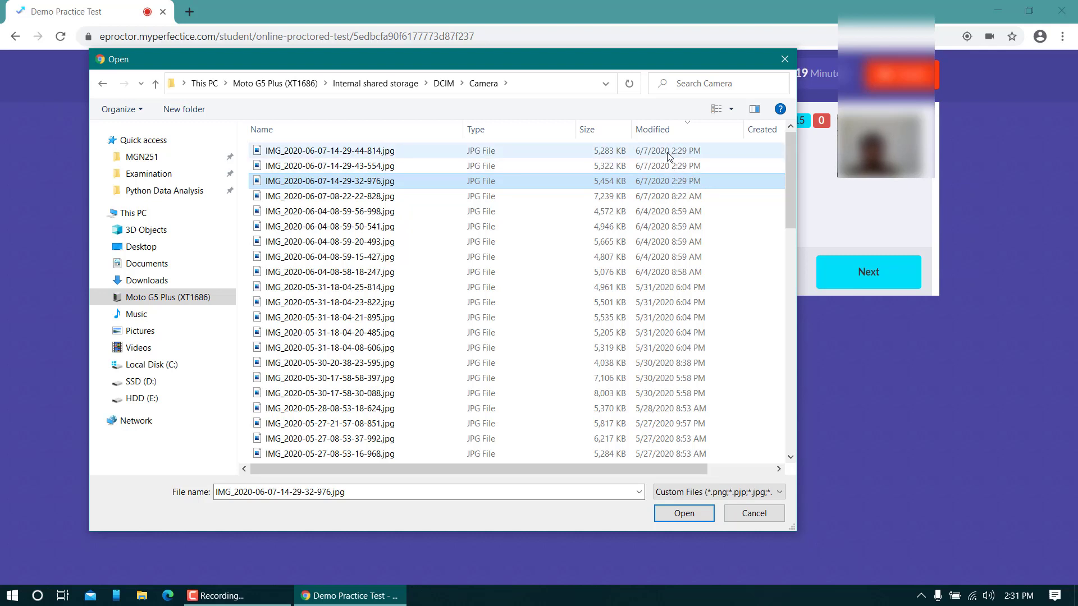
key(Up)
key(Up)
click(664, 170)
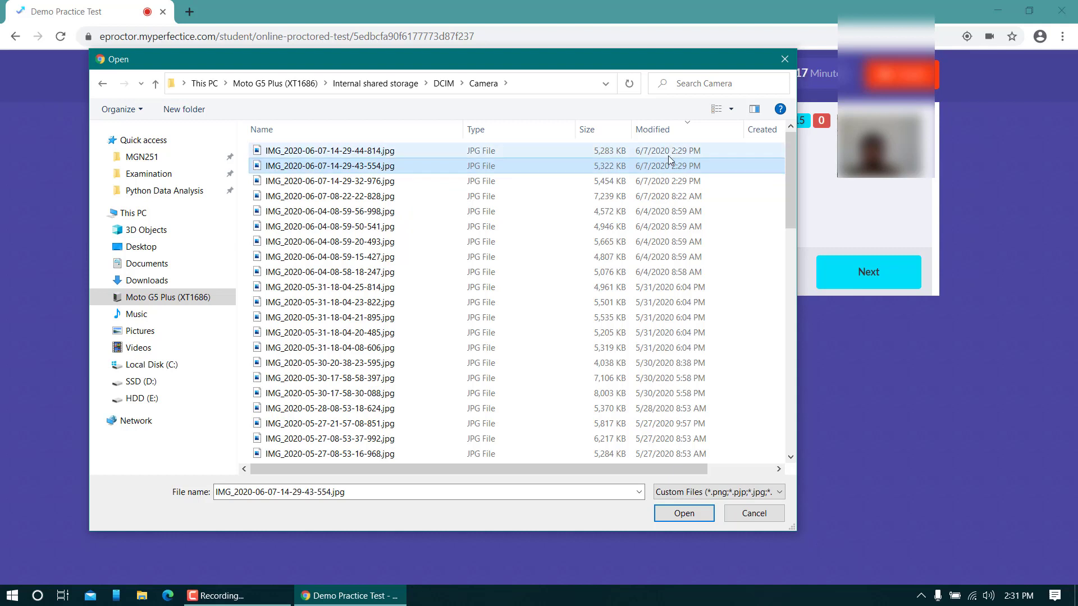
click(669, 154)
click(670, 161)
click(672, 154)
key(Delete)
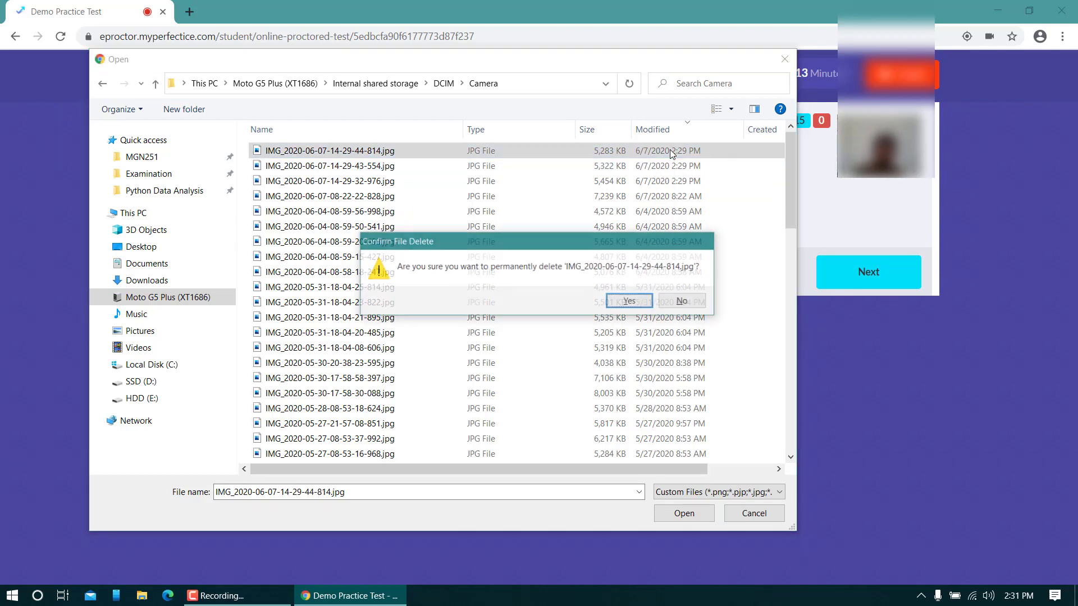
click(630, 302)
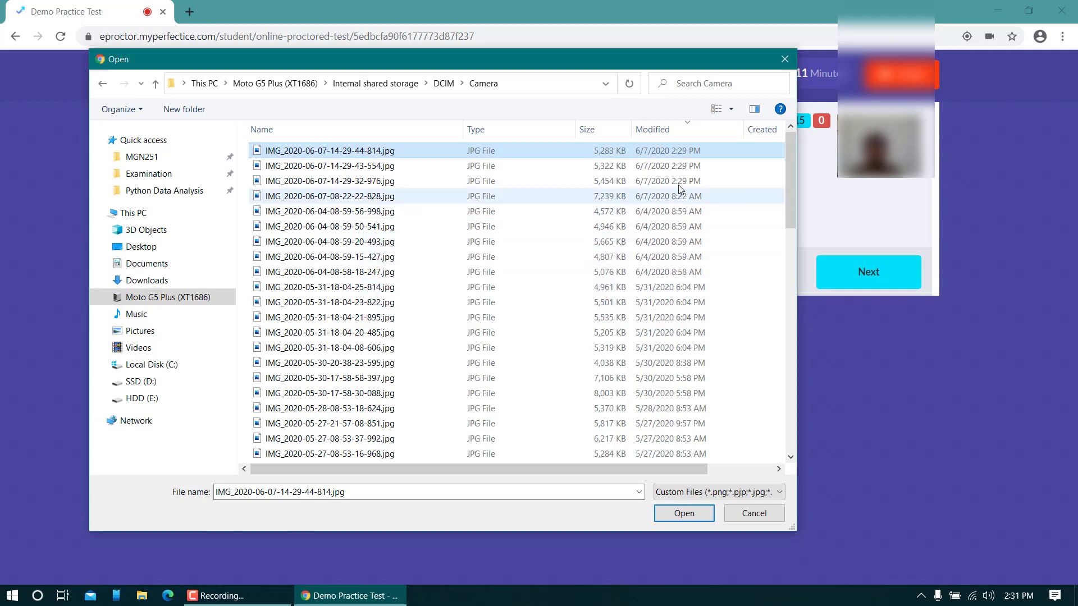
click(649, 169)
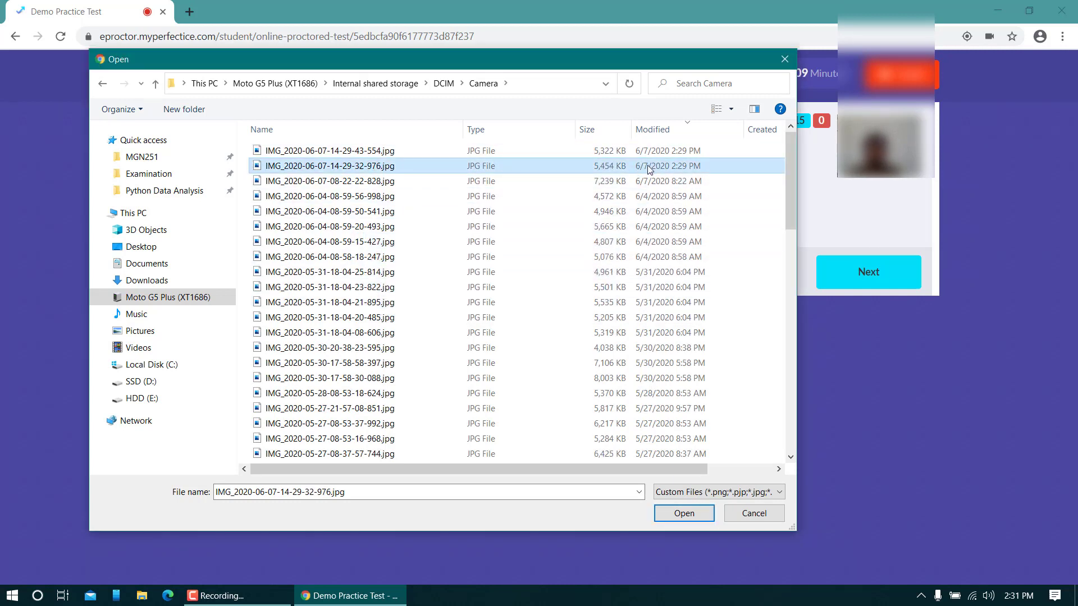
click(427, 167)
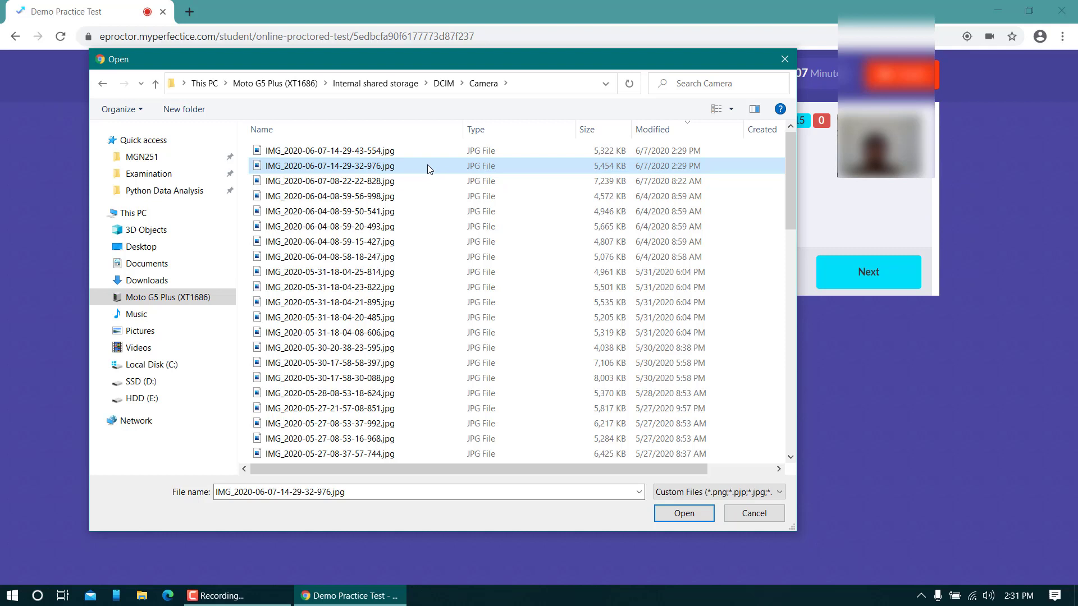
click(692, 516)
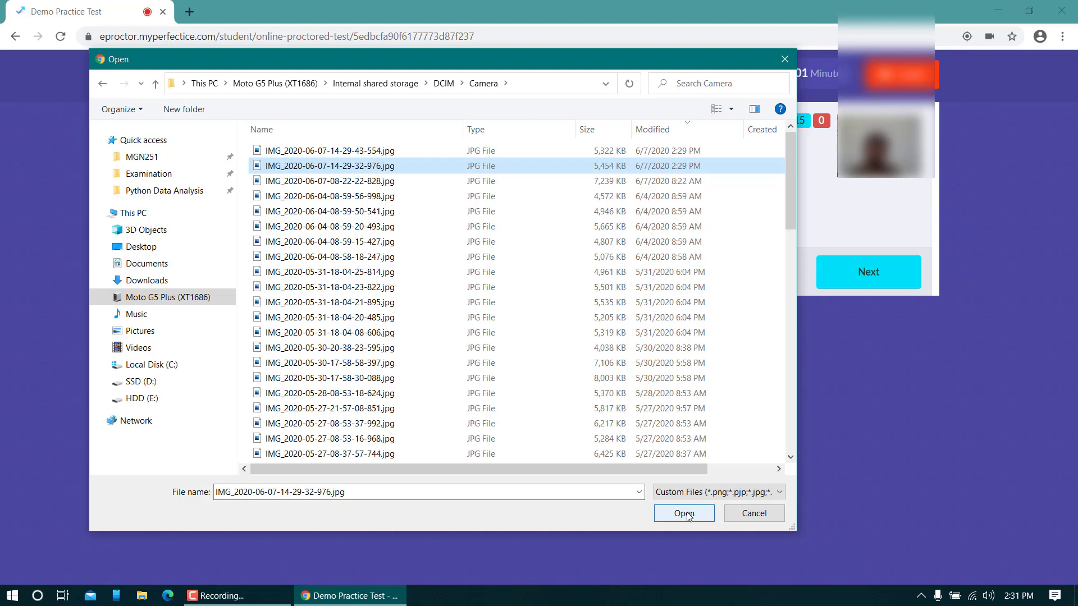
drag(563, 60, 596, 57)
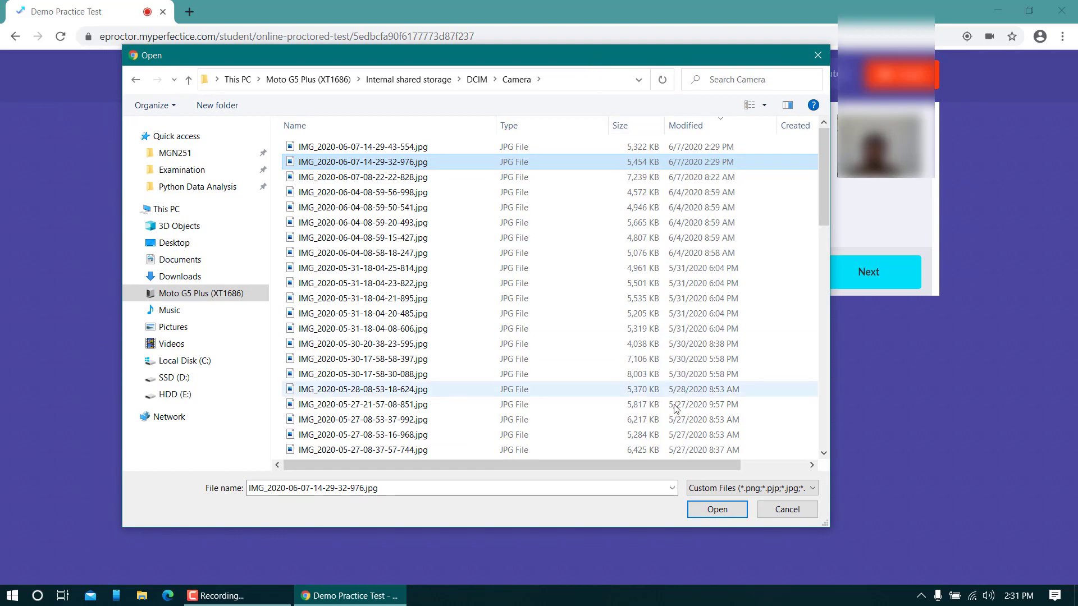
click(709, 507)
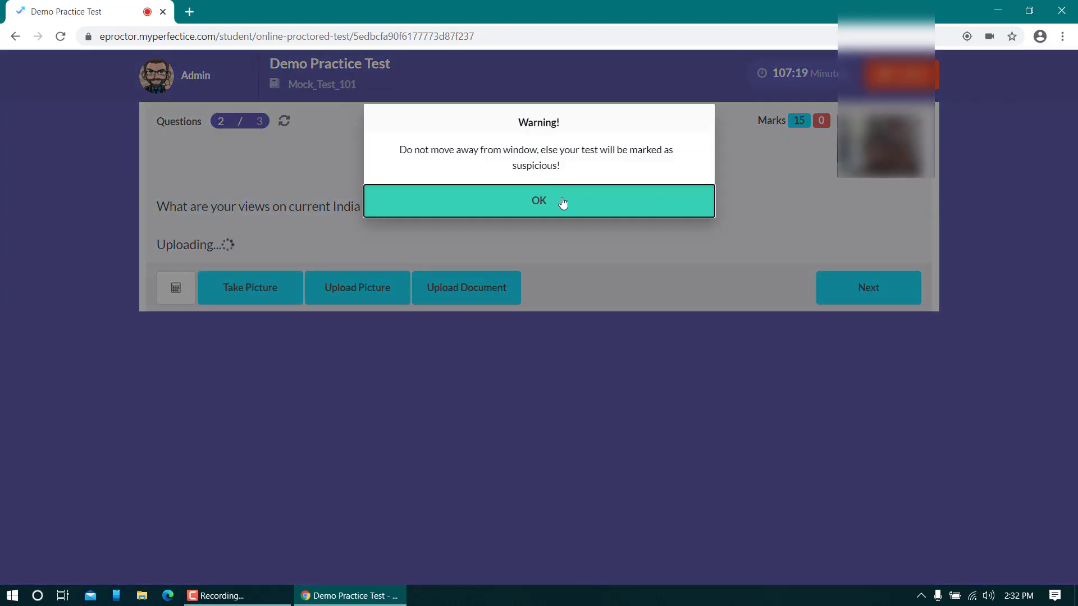
click(563, 202)
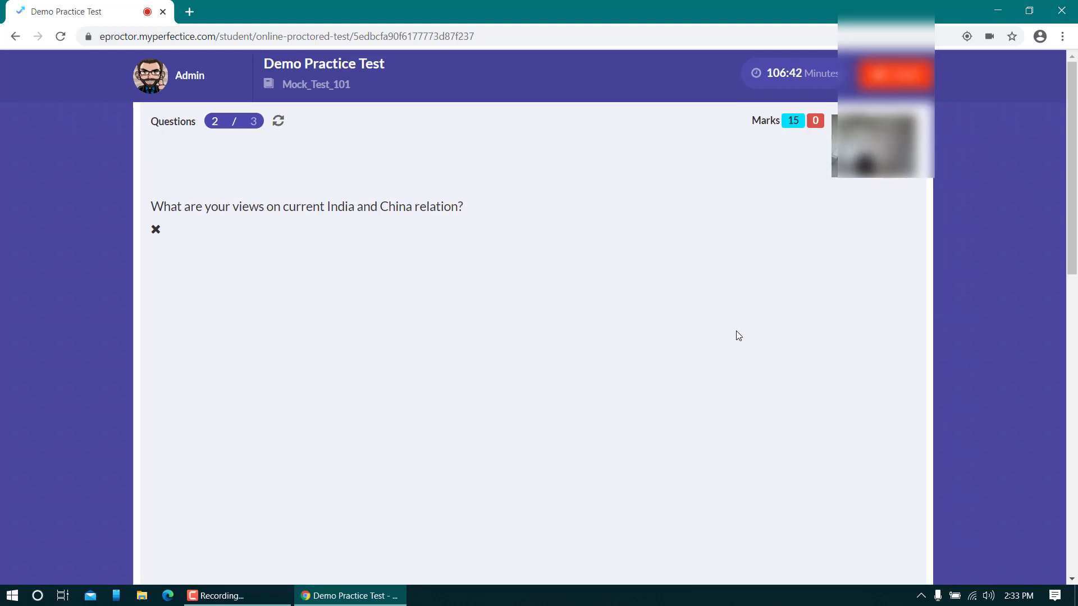
- Examine the handwritten answer page uploaded to question 2, including its header details, down to the end of the question
scroll(549, 396, down, 2)
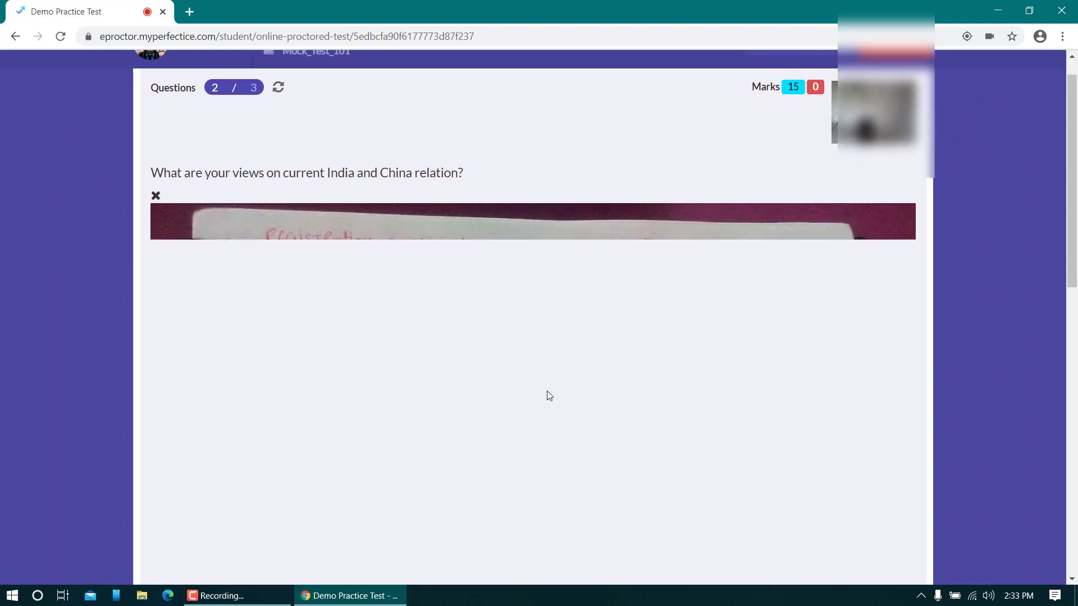
scroll(547, 391, down, 1)
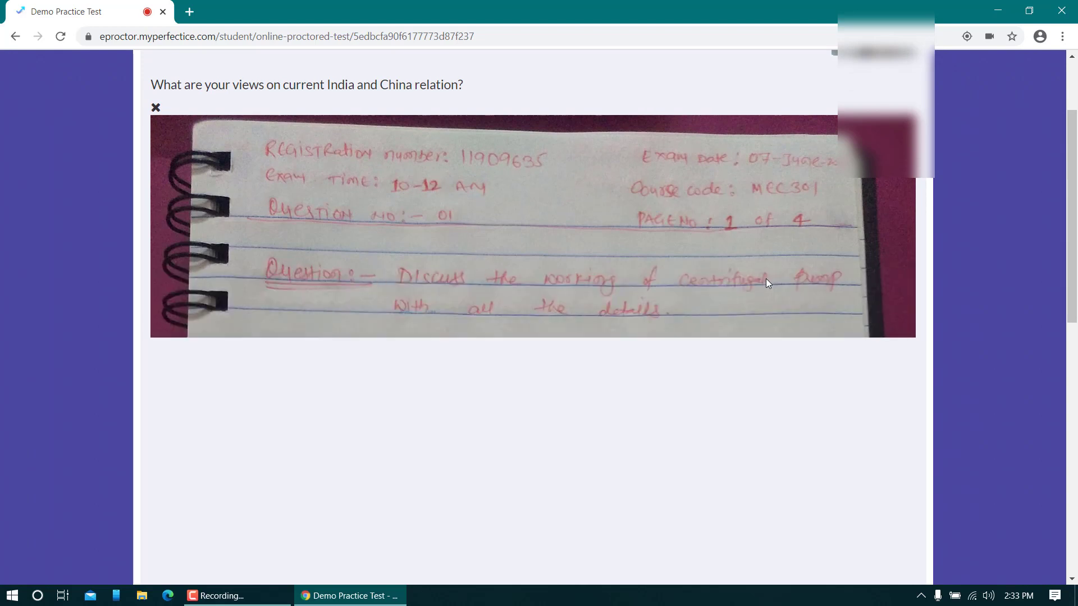
scroll(766, 278, down, 1)
scroll(766, 278, up, 2)
scroll(766, 279, down, 1)
scroll(766, 278, down, 5)
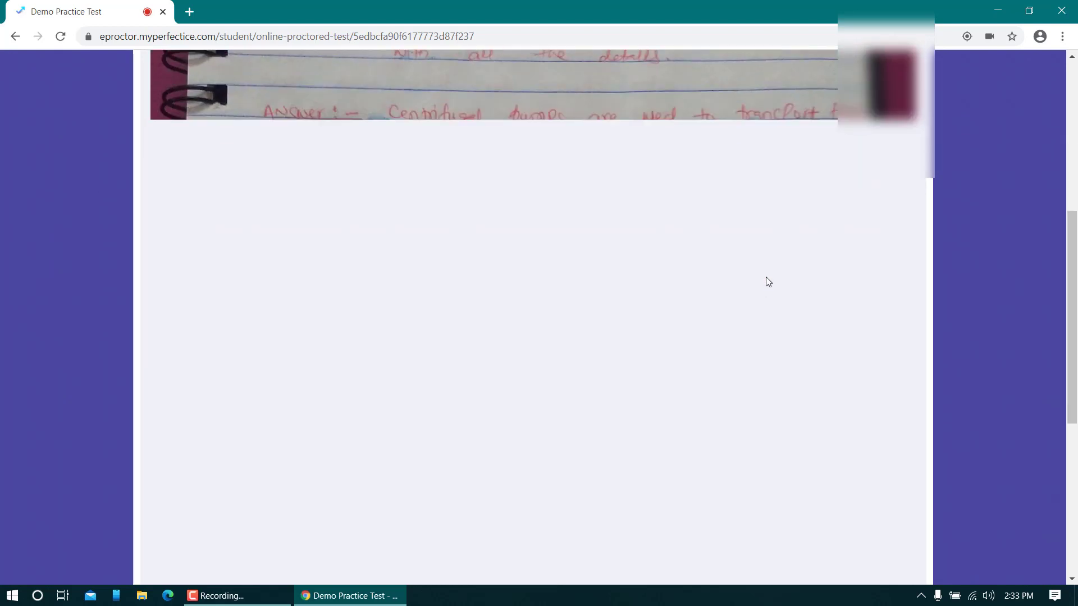
scroll(765, 277, up, 6)
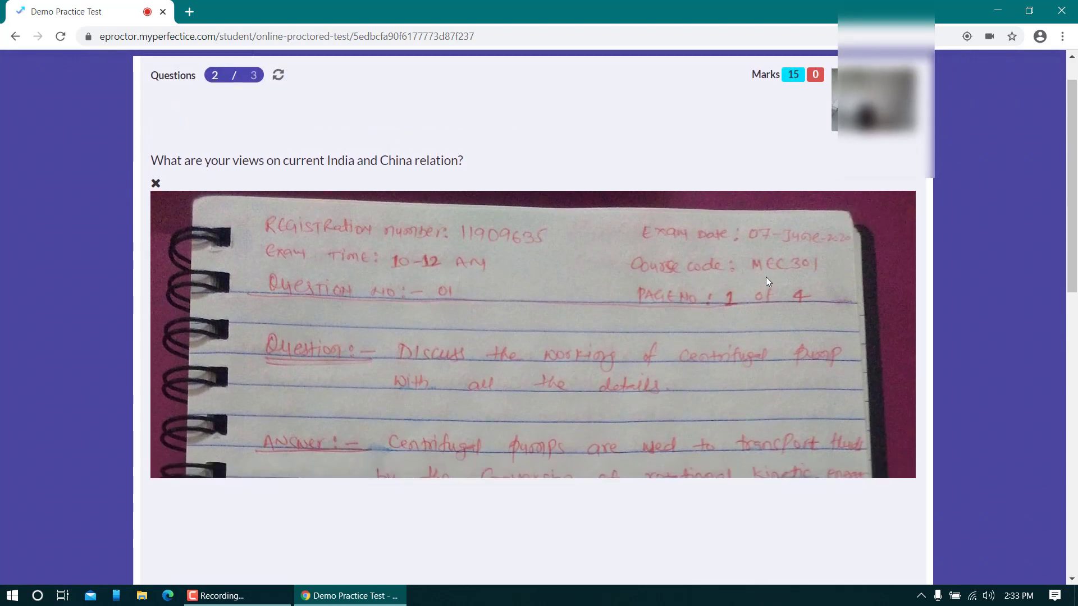
scroll(766, 275, down, 9)
scroll(770, 264, down, 3)
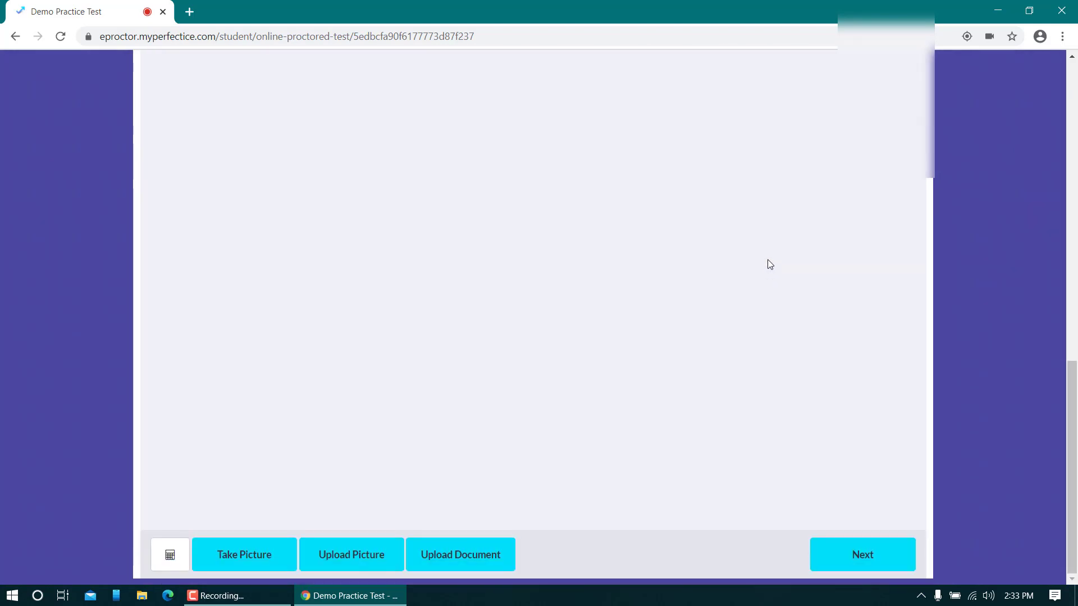
- Start another picture upload for question 2 and return to the phone's DCIM > Camera folder
click(368, 549)
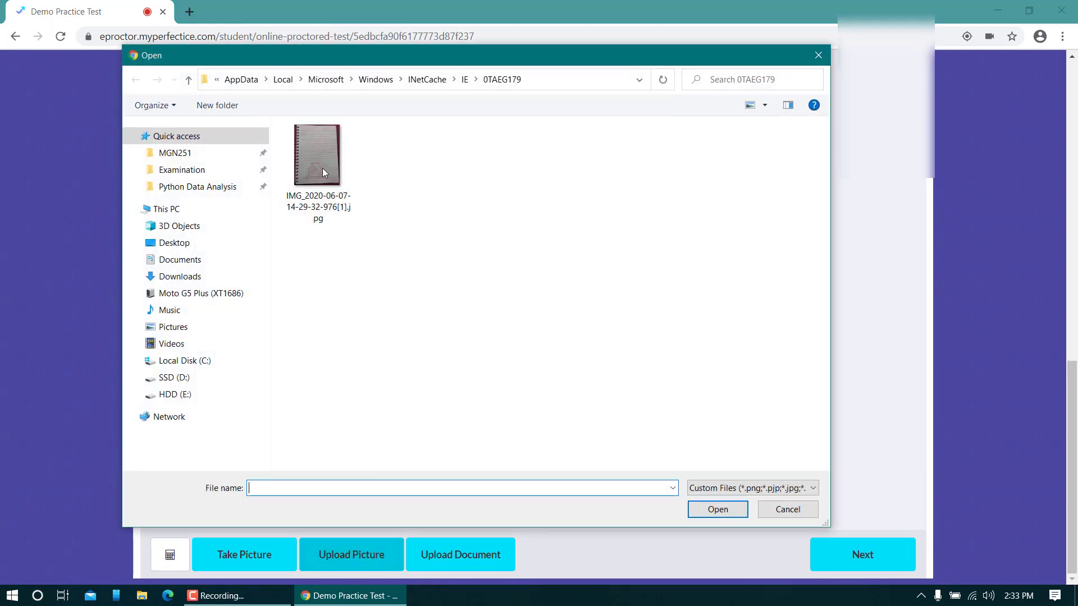
click(209, 296)
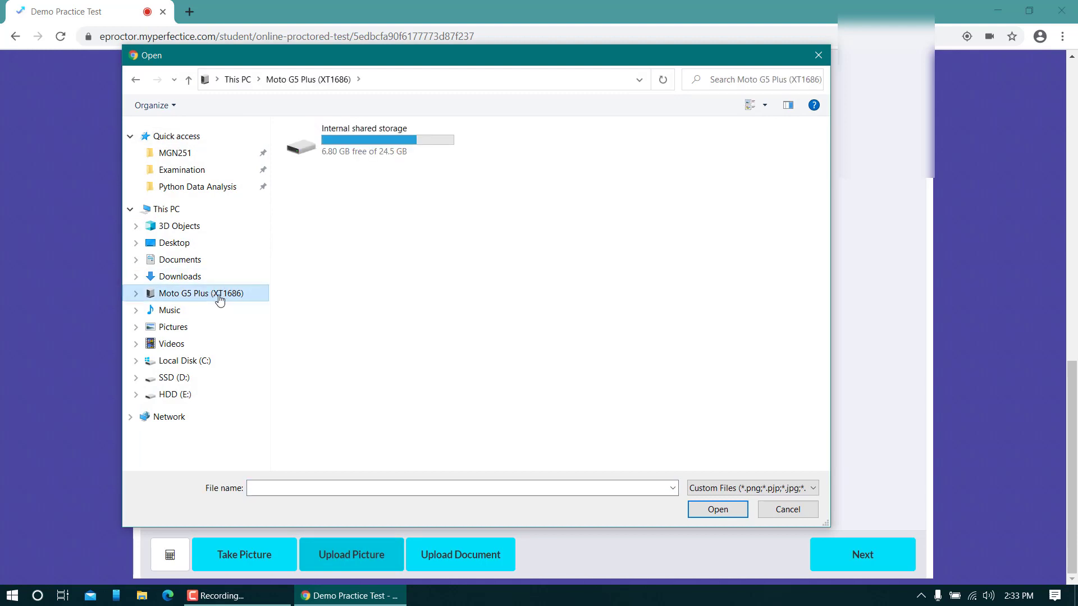
double_click(358, 154)
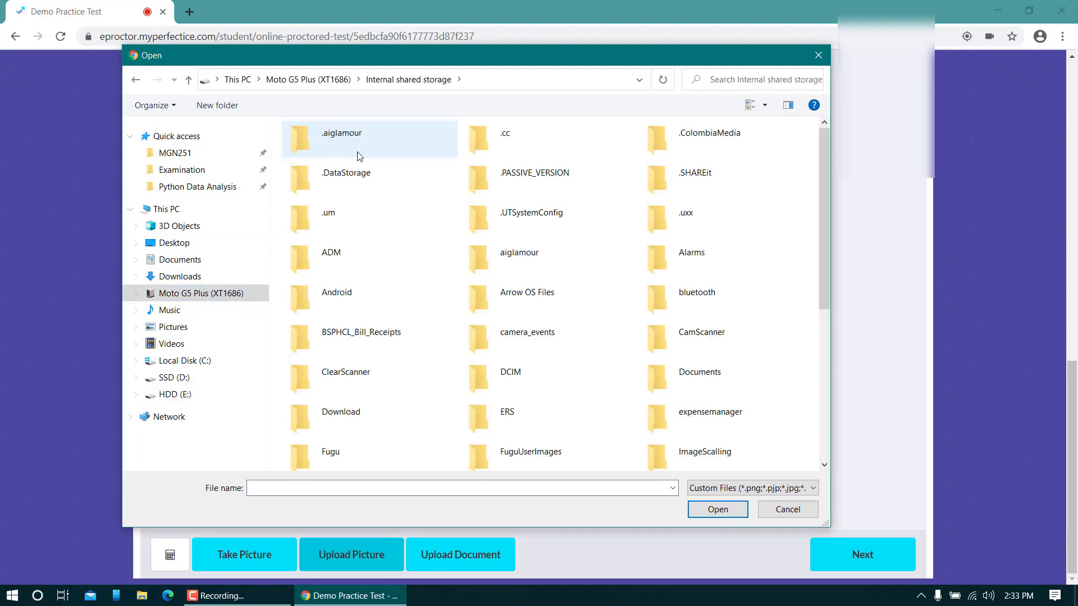
double_click(497, 377)
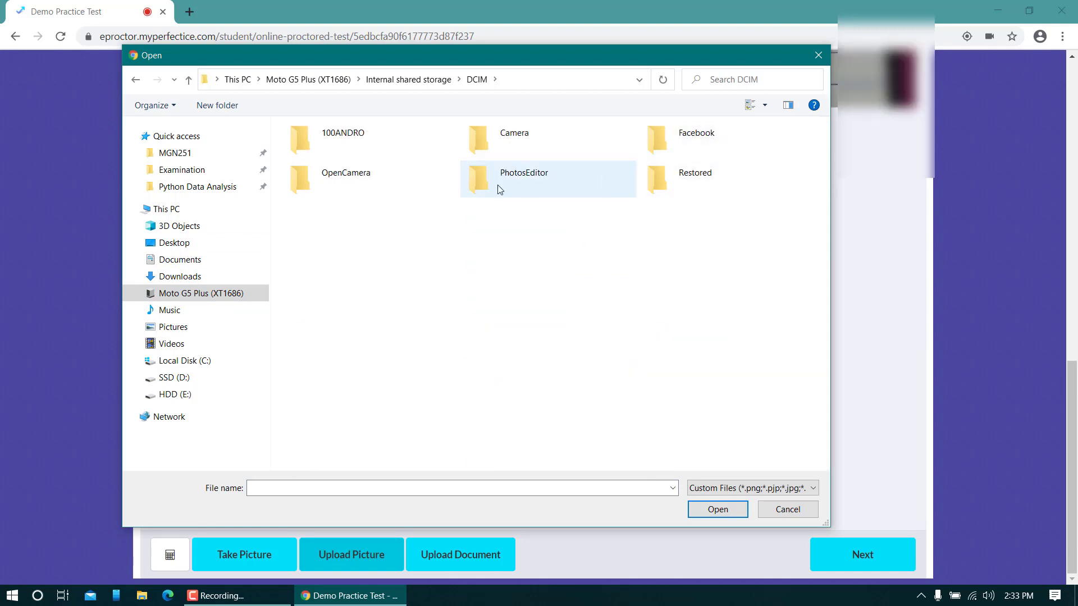
double_click(484, 145)
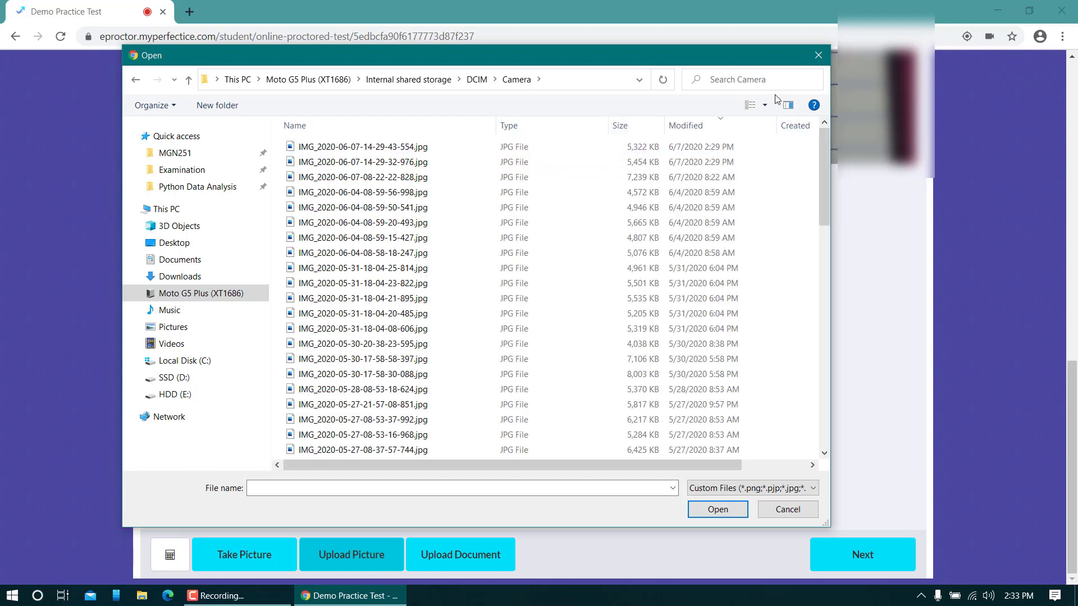
click(319, 147)
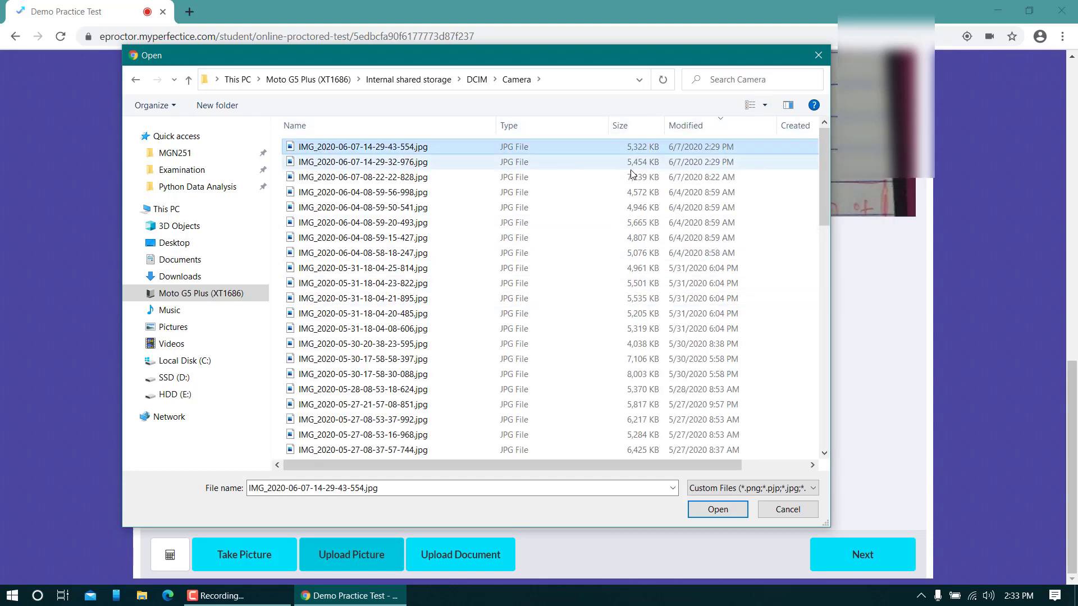
click(699, 130)
click(699, 130)
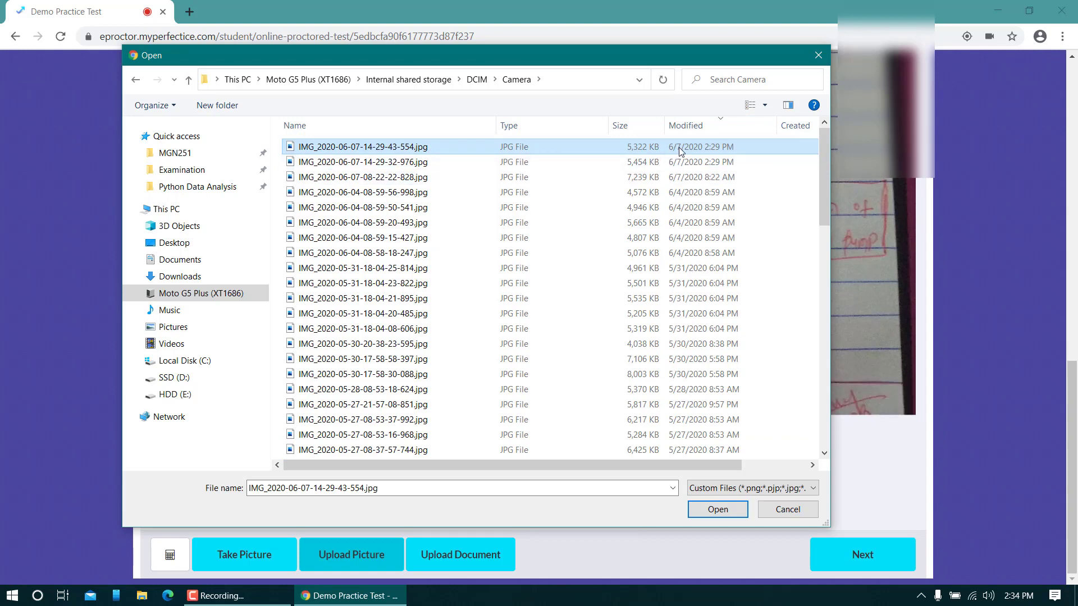
click(385, 147)
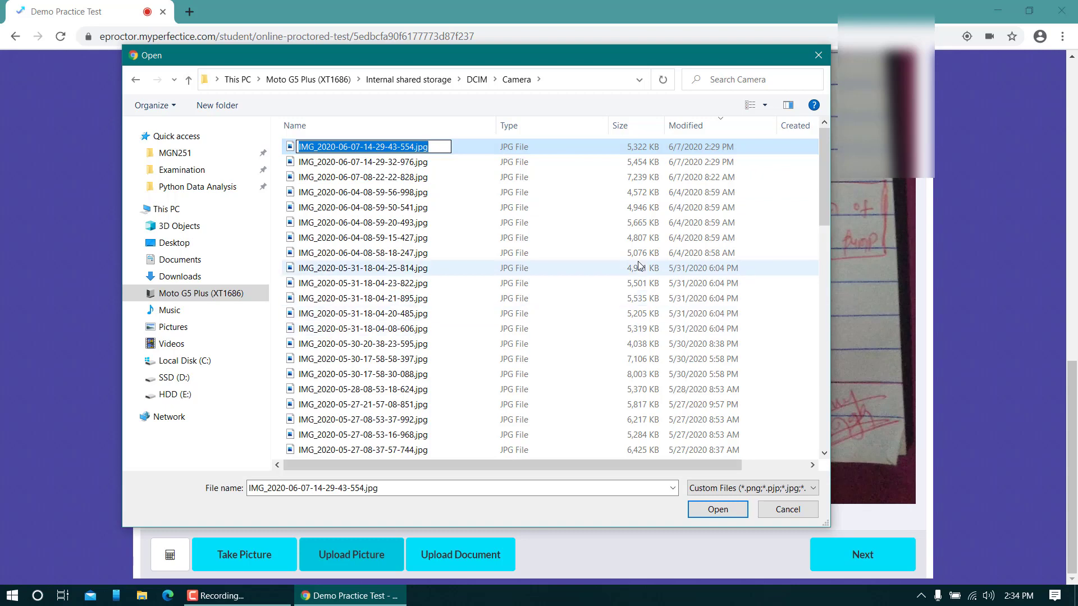
click(584, 146)
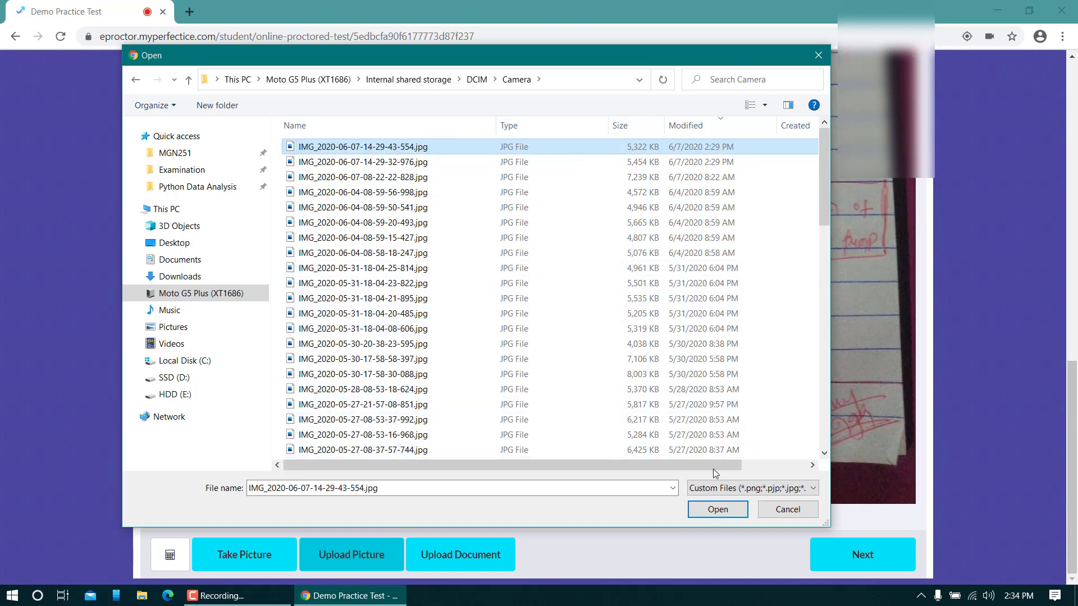
click(709, 514)
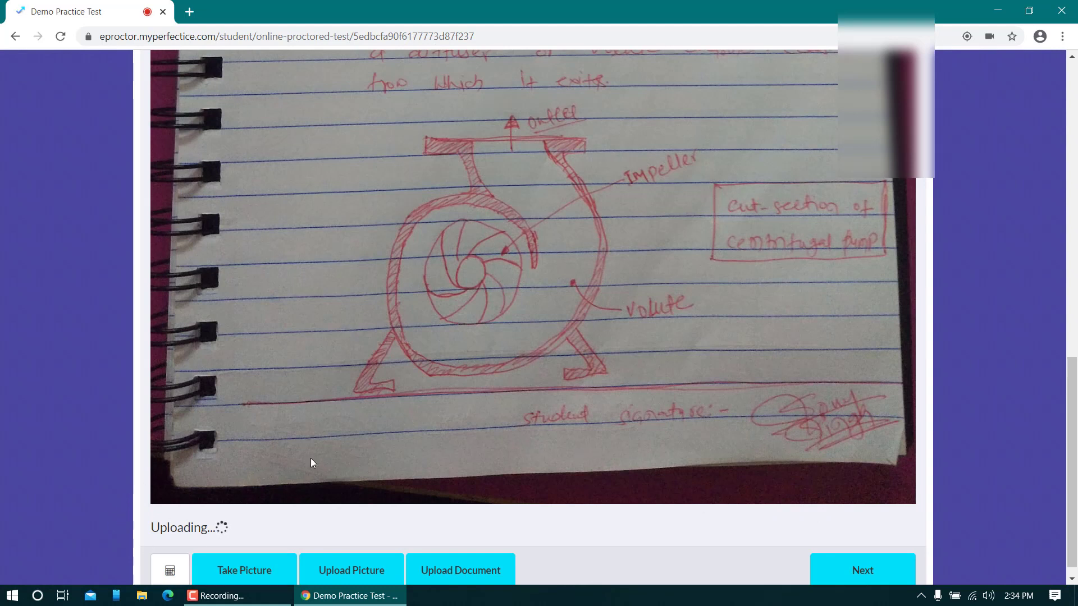
scroll(313, 456, down, 1)
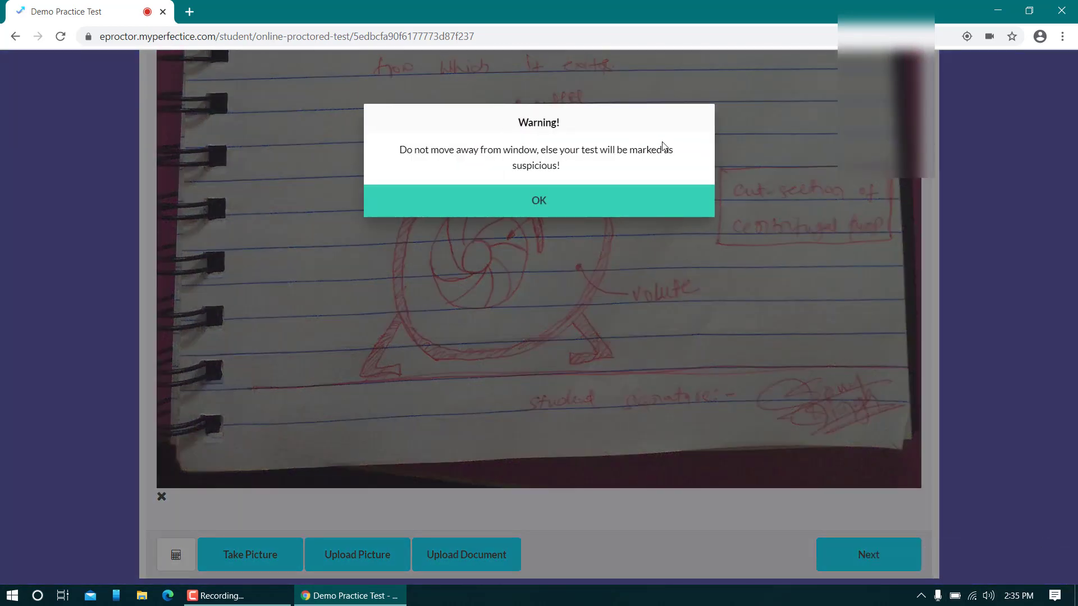
click(555, 193)
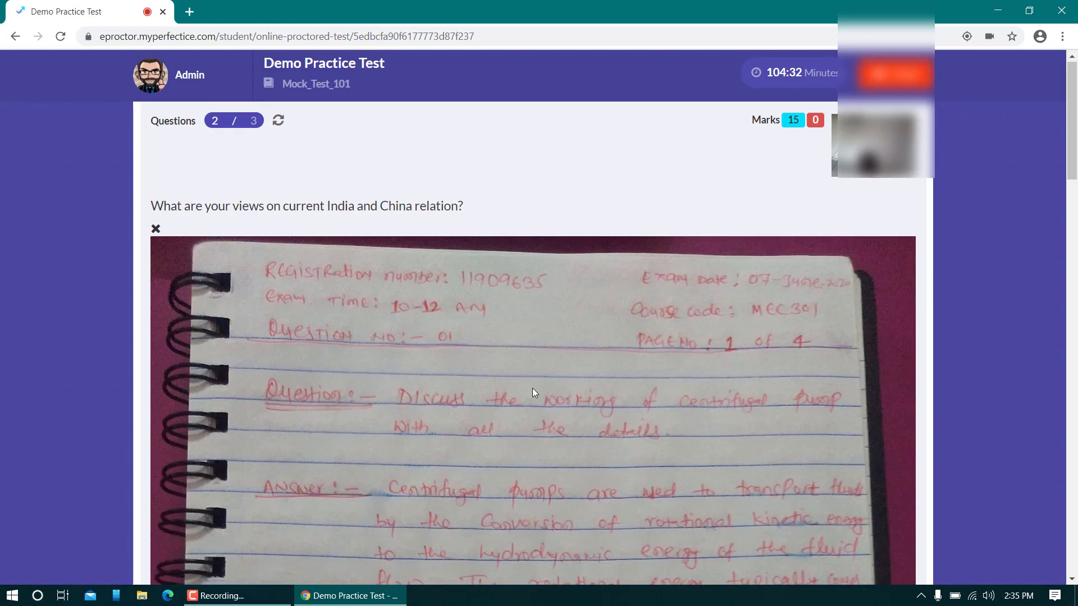
- Examine the second uploaded answer page for question 2, from its header details to the end of the answer, and dismiss the window warning
scroll(532, 389, down, 12)
scroll(537, 373, down, 8)
scroll(539, 373, up, 2)
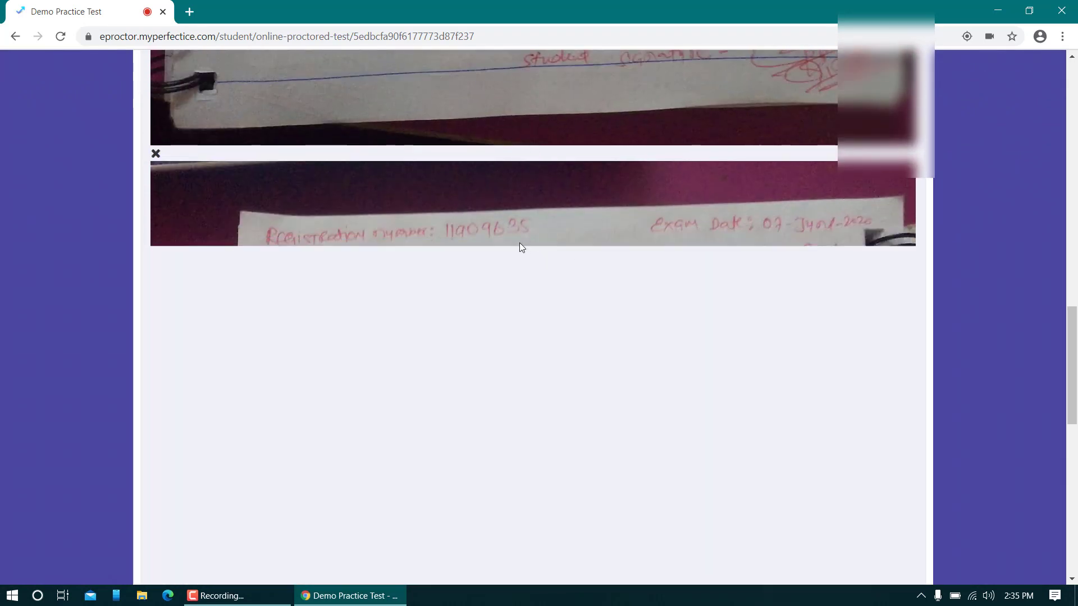
scroll(635, 225, down, 1)
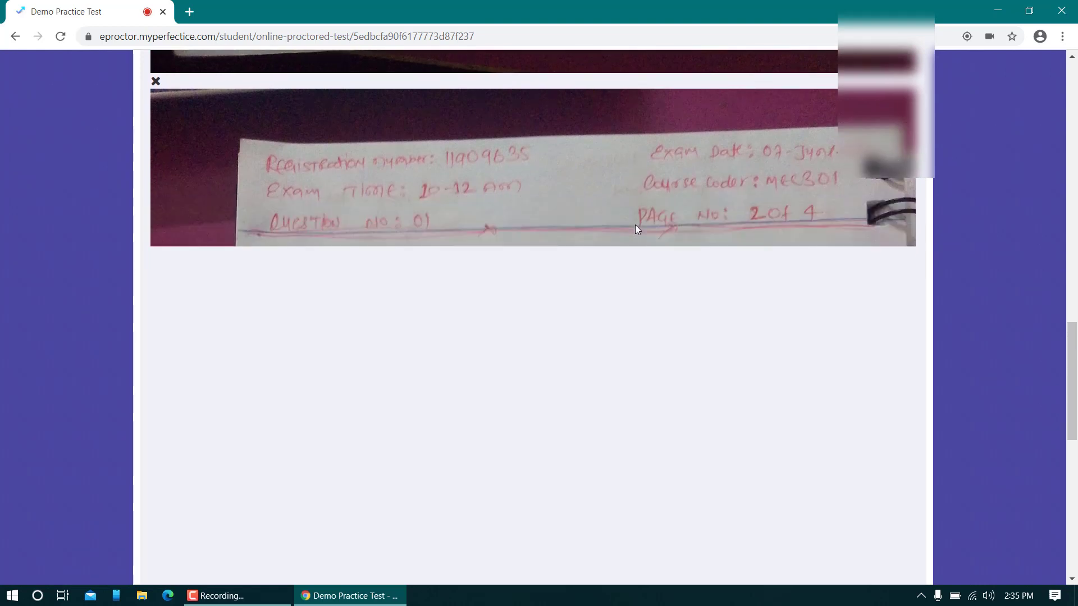
scroll(635, 225, down, 2)
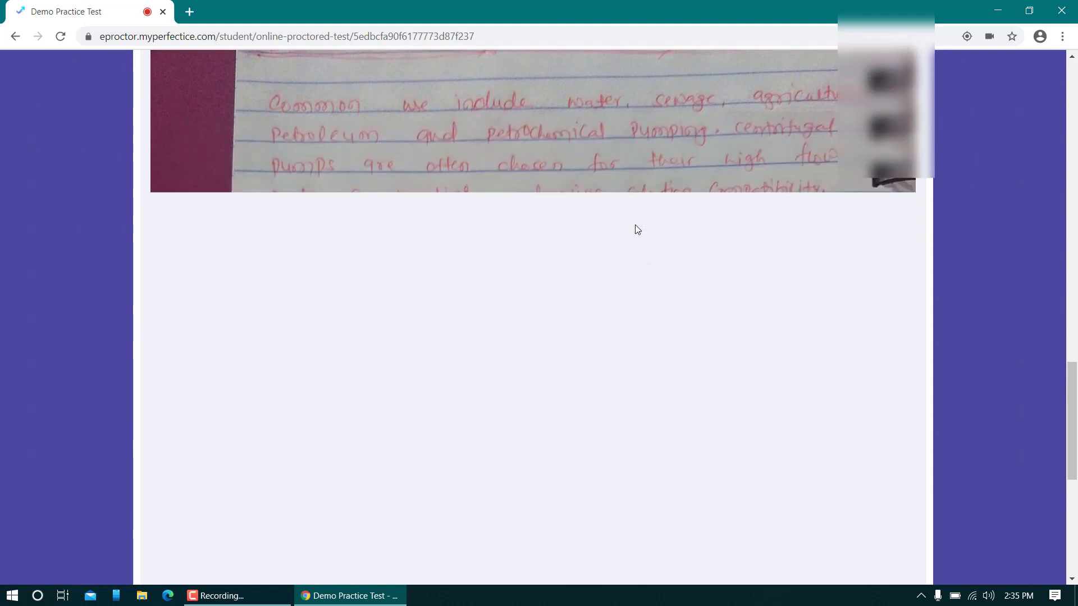
scroll(636, 225, down, 5)
scroll(568, 254, up, 10)
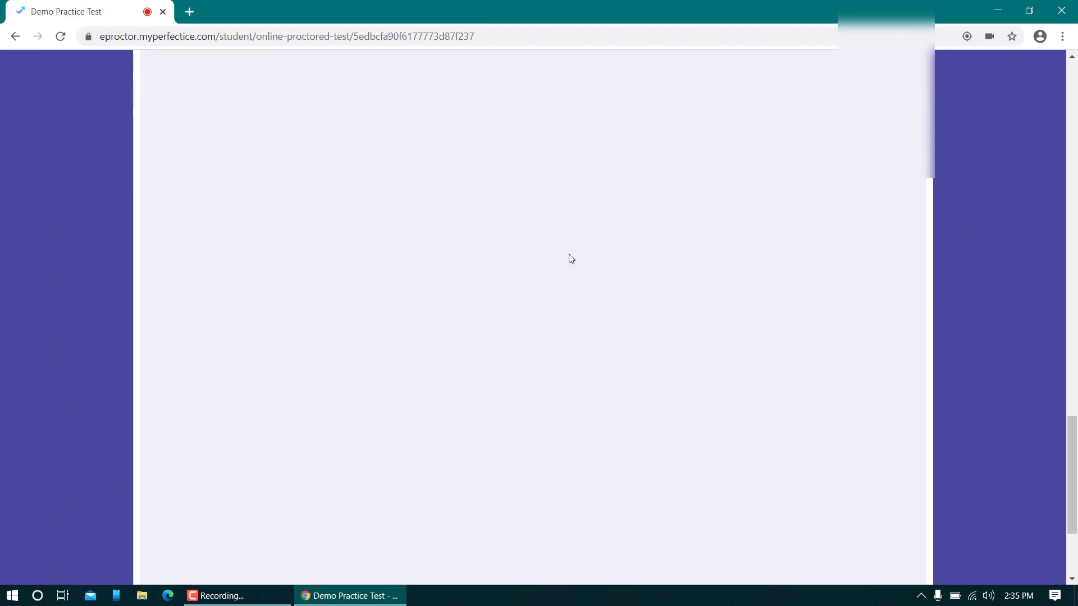
scroll(568, 253, up, 10)
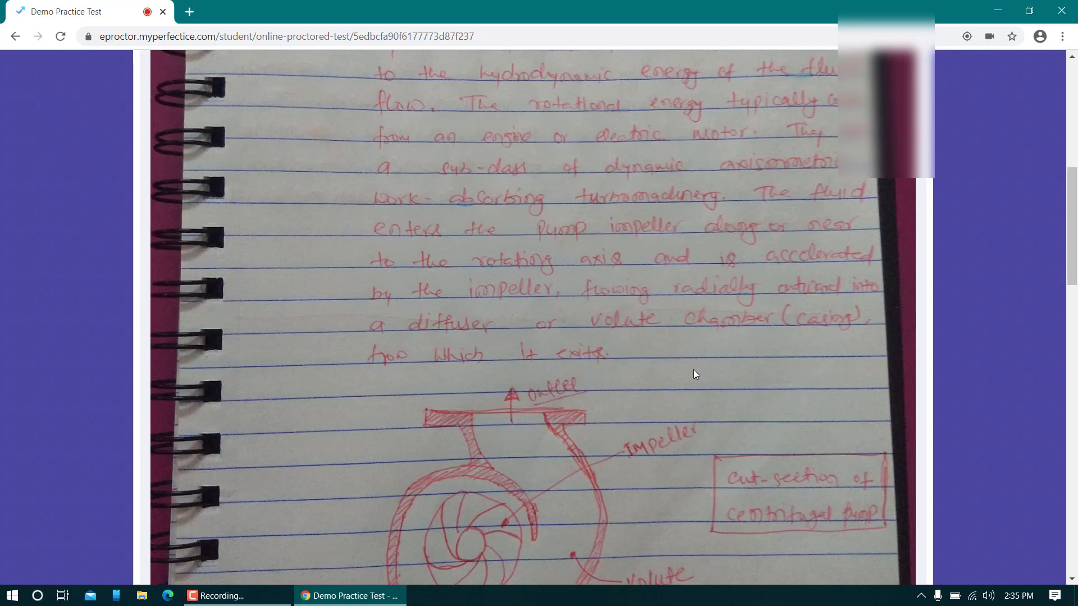
scroll(731, 208, down, 15)
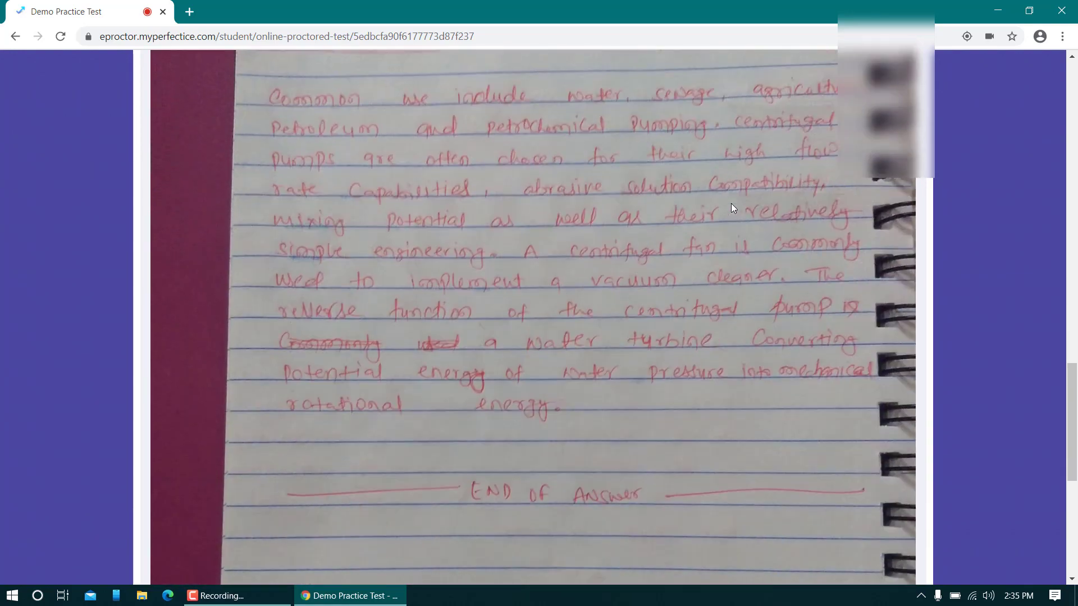
scroll(731, 208, down, 8)
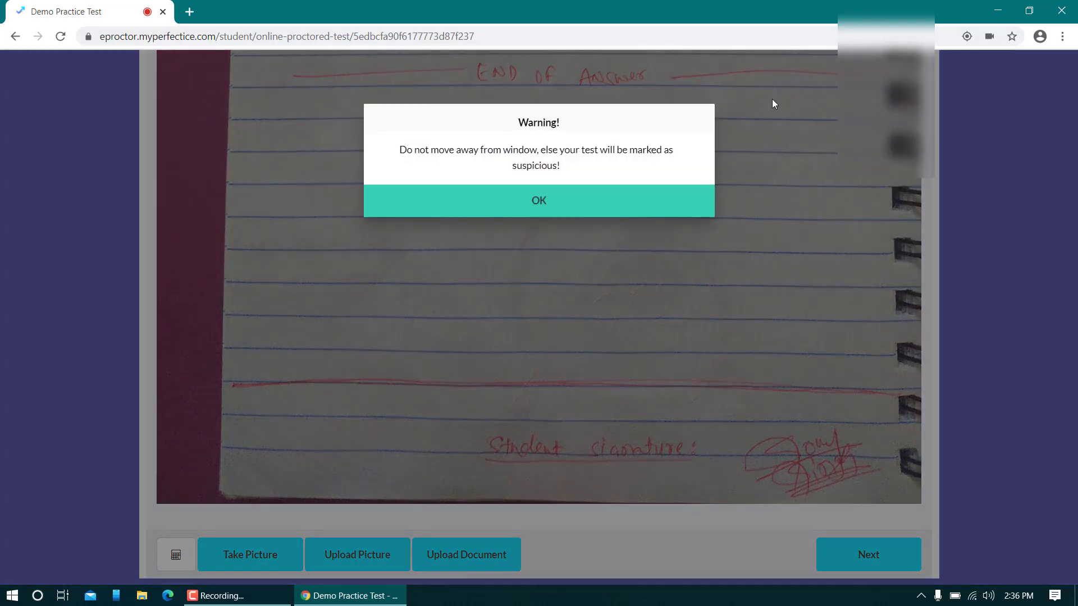
click(561, 209)
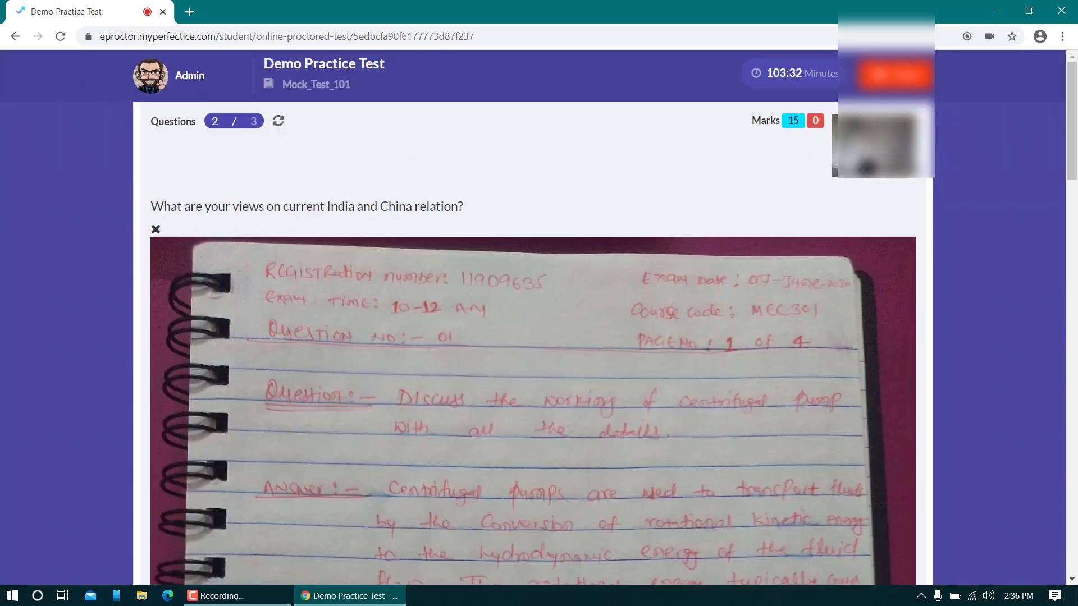
- Review both uploaded answer pages for question 2 in order, from the first page's header to the signature on the second
scroll(963, 208, down, 15)
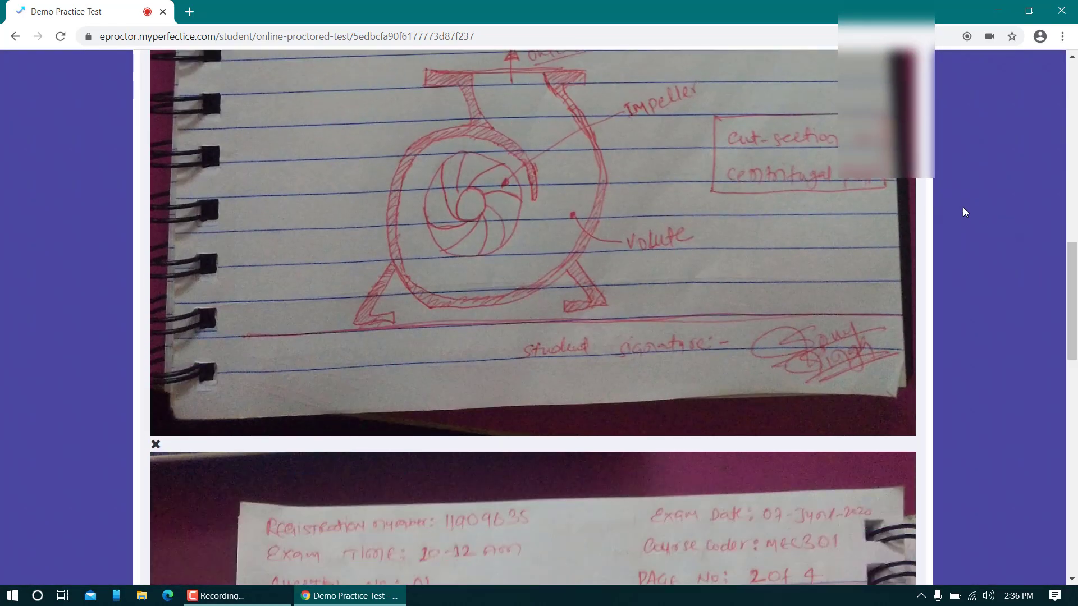
scroll(962, 203, down, 15)
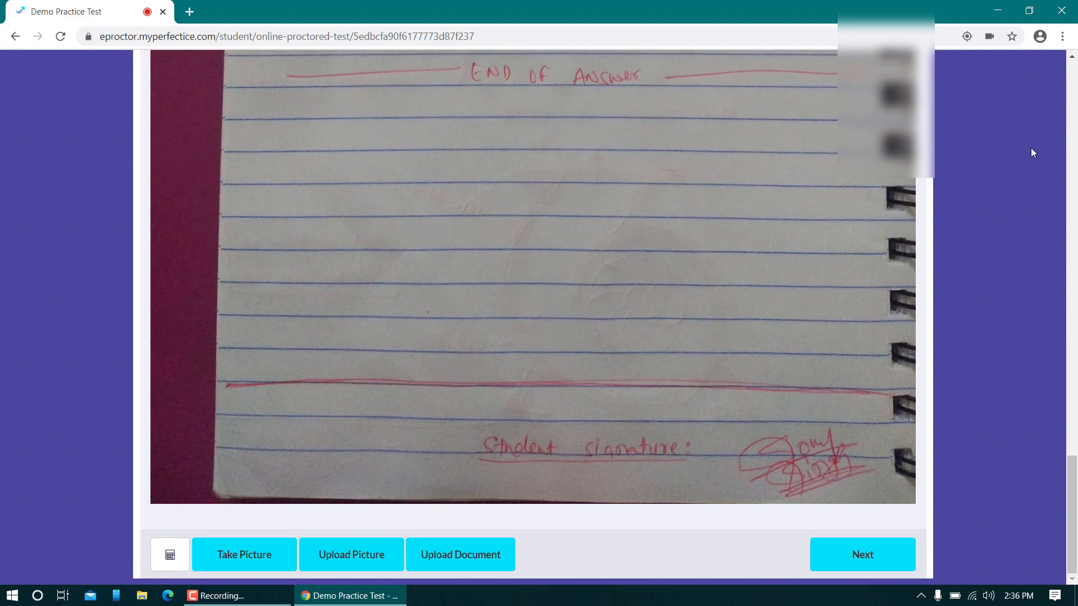
scroll(999, 426, up, 20)
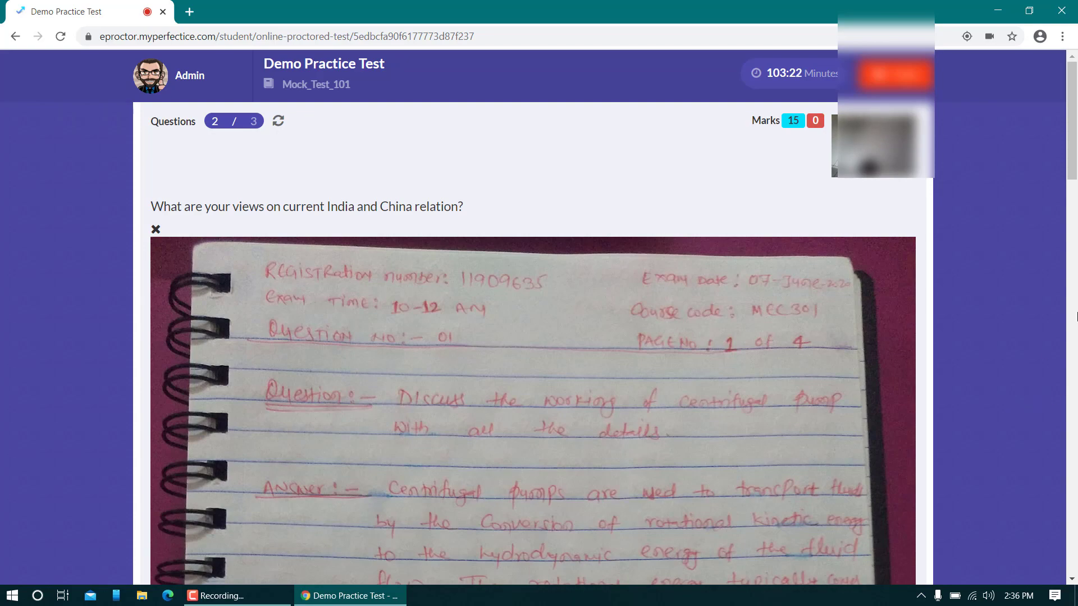
click(1070, 311)
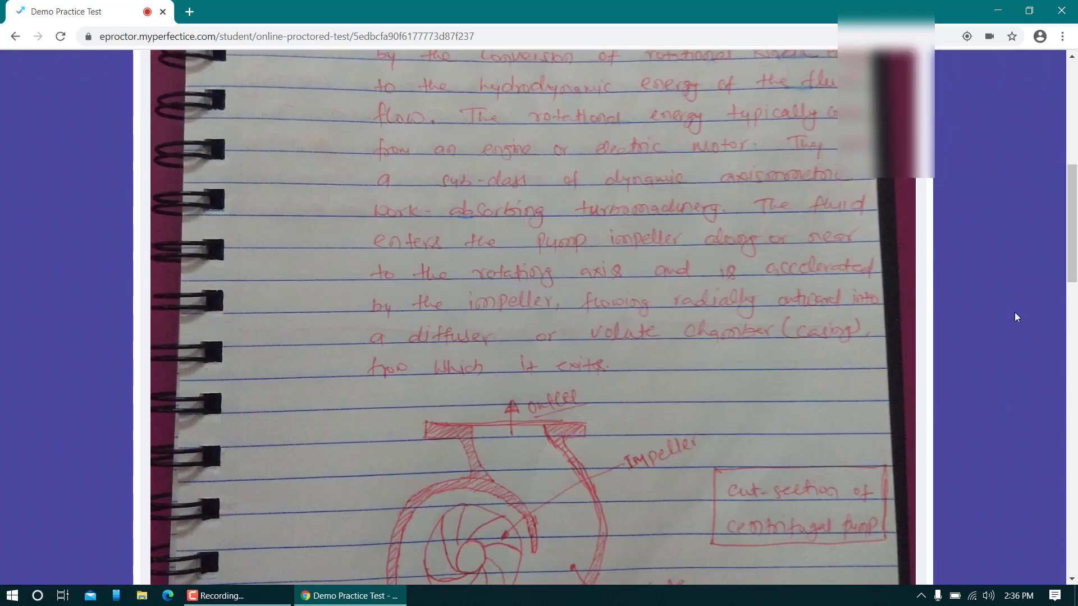
scroll(1016, 312, up, 8)
scroll(1015, 314, down, 10)
scroll(1015, 319, down, 10)
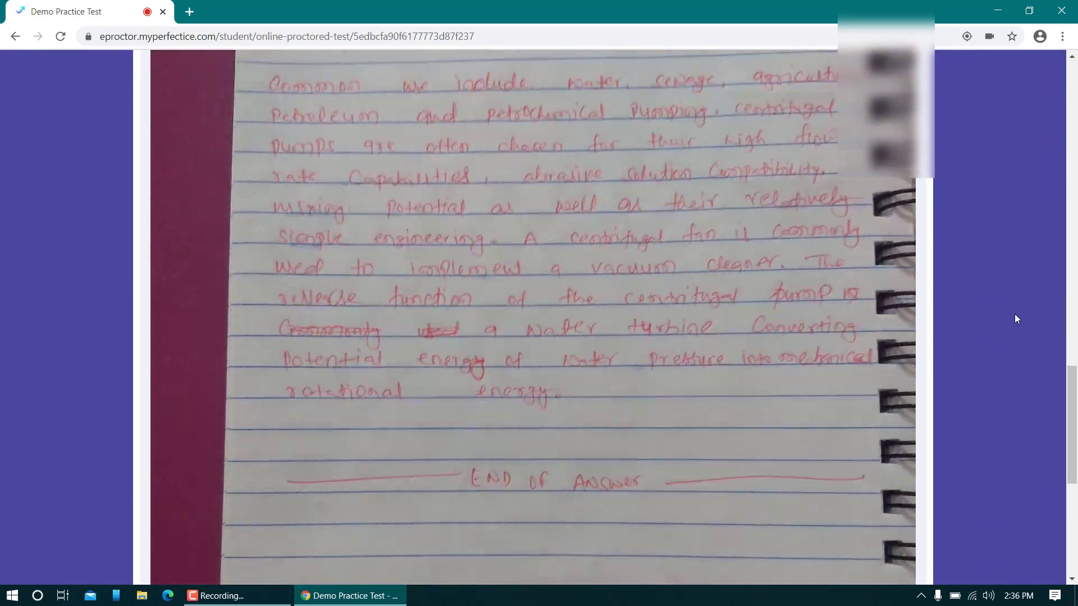
scroll(1015, 319, up, 15)
scroll(1015, 314, up, 2)
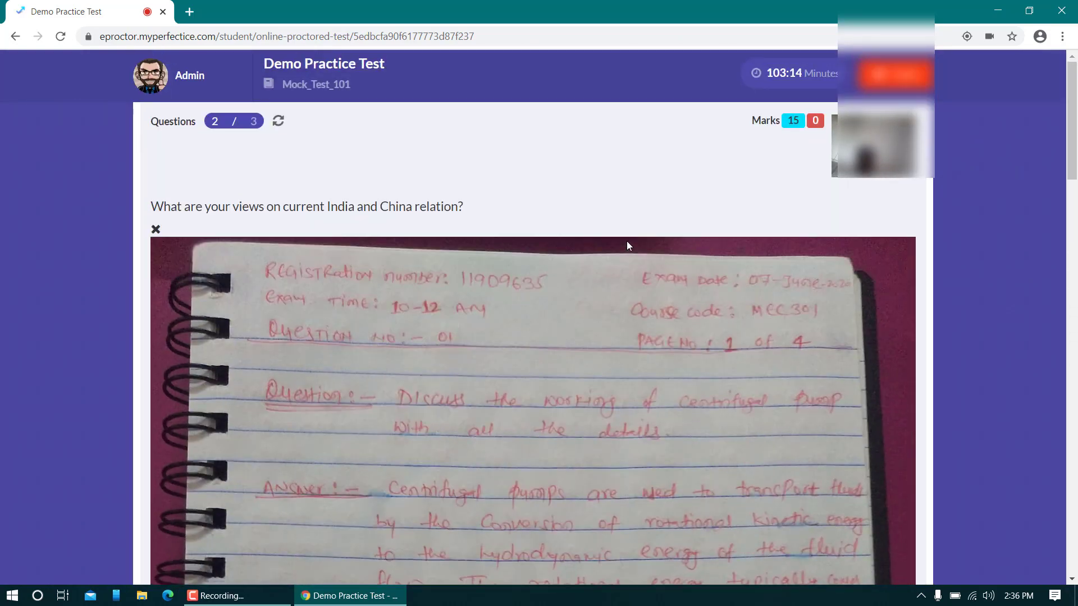
- Return the test to full screen and move on to question 3, confirming that question 2 can no longer be changed
scroll(626, 238, down, 15)
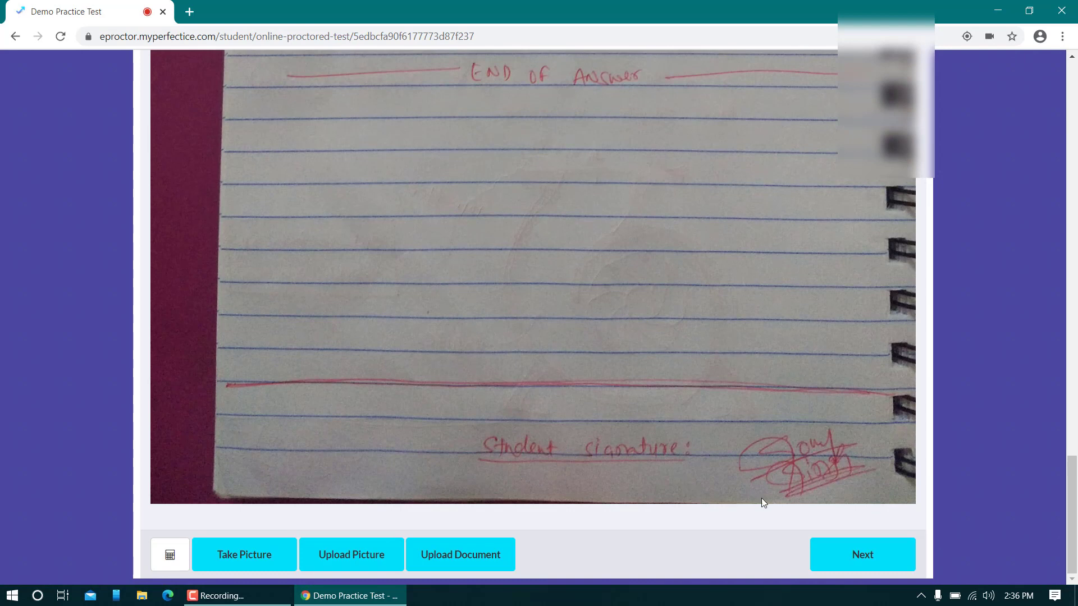
click(863, 556)
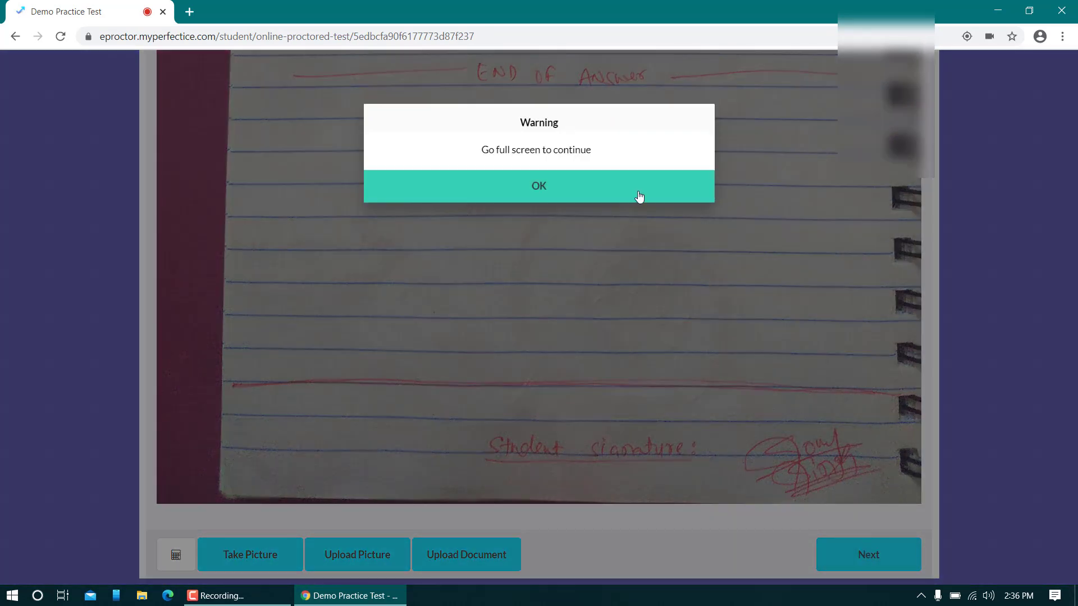
click(559, 197)
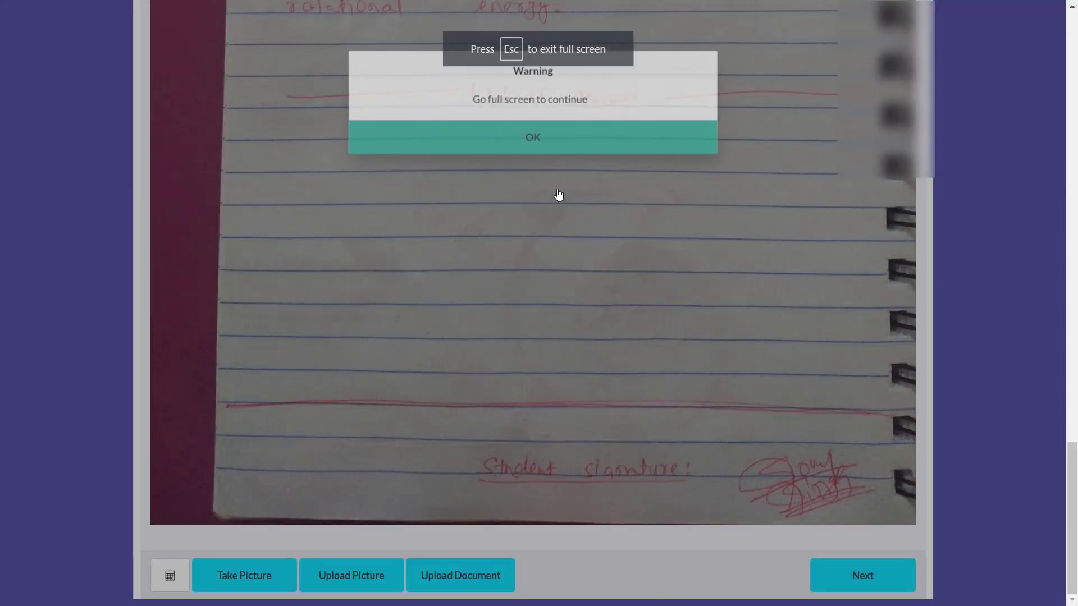
scroll(558, 193, down, 20)
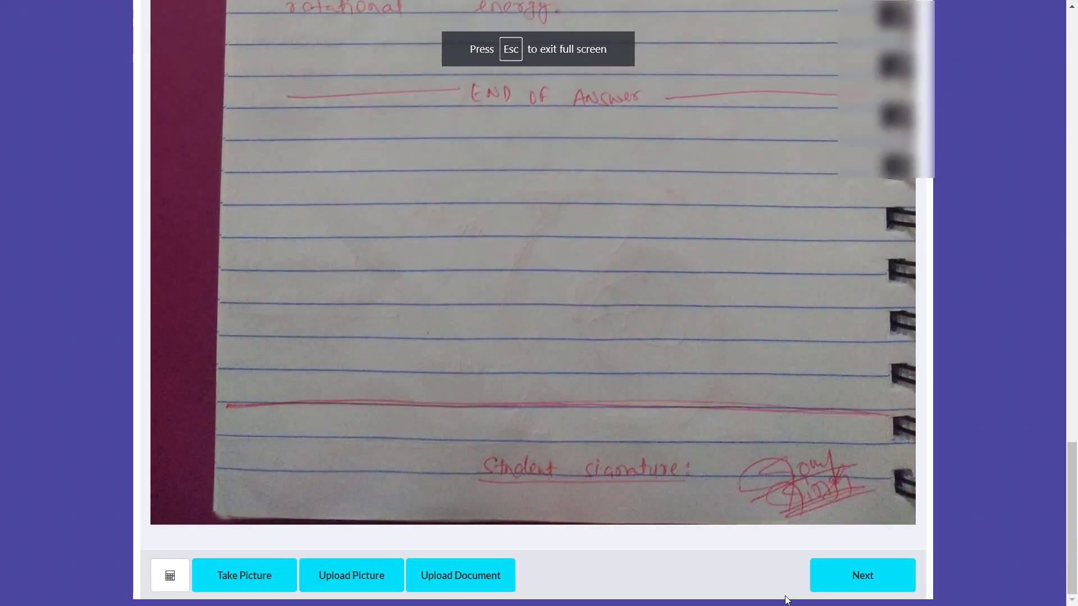
click(840, 579)
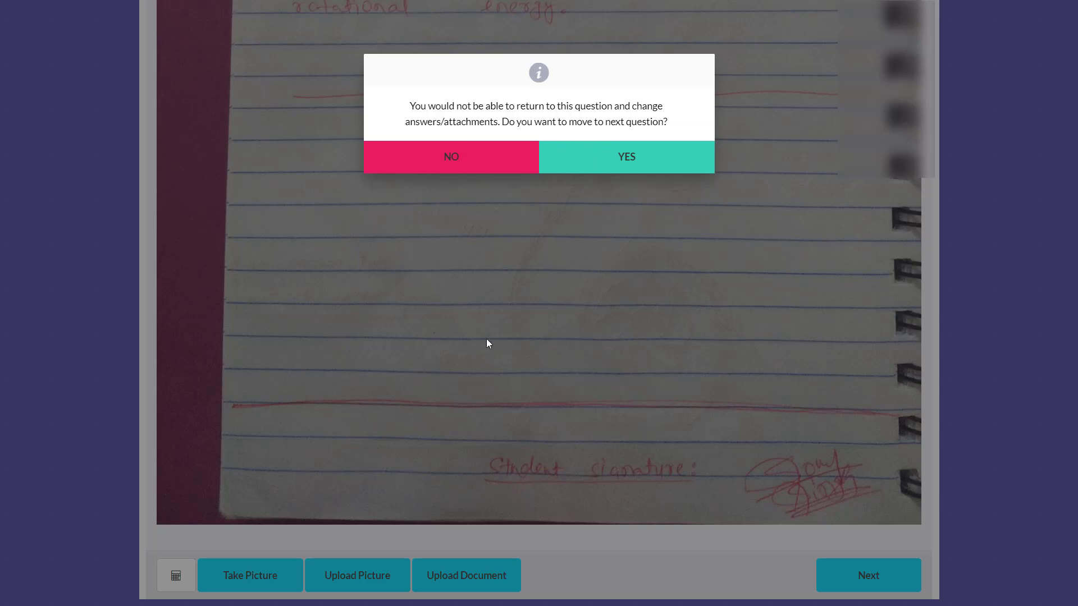
click(626, 144)
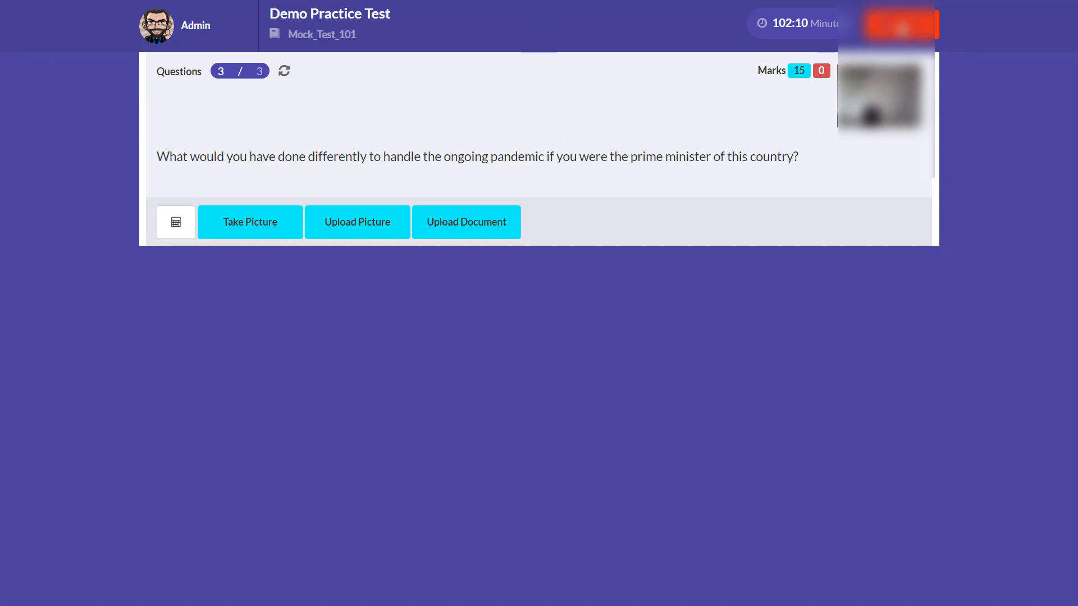
- End the practice test at question 3 and confirm the submission
click(901, 28)
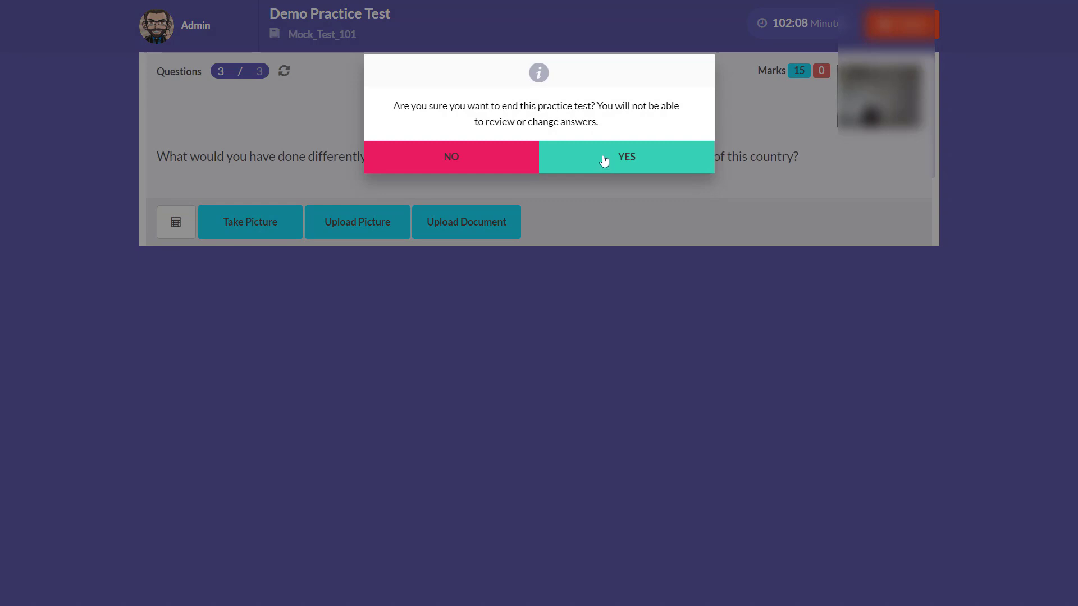
click(604, 161)
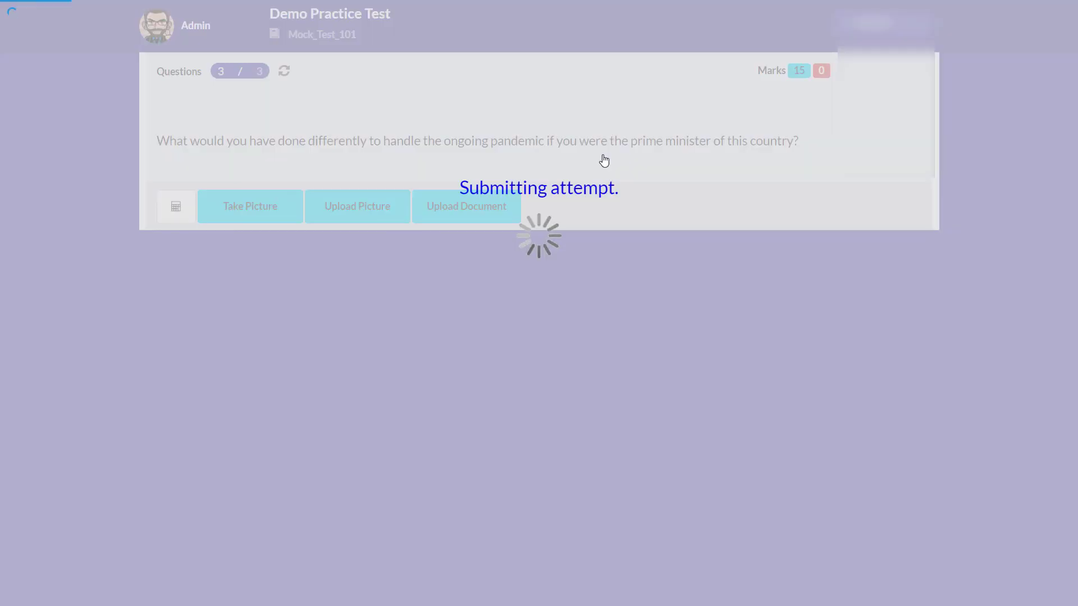